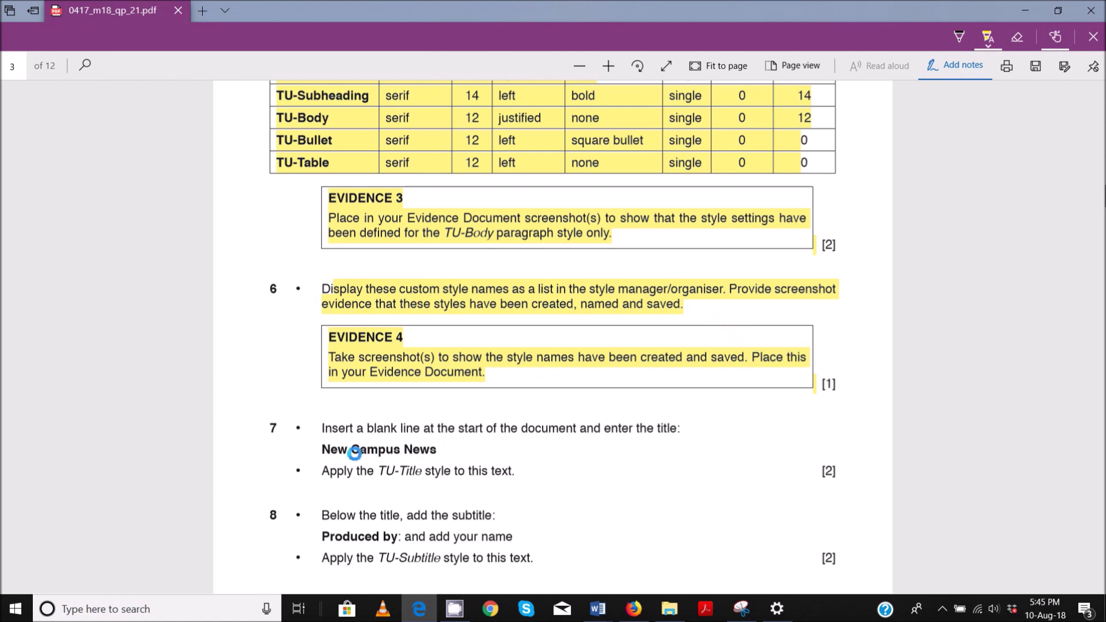
Highlight 'New Campus News' in question 7 of the exam PDF, then bring up NEWS_Edited in Word.
mouse_move(322, 450)
left_mouse_down()
mouse_move(324, 426)
mouse_move(436, 450)
left_mouse_up()
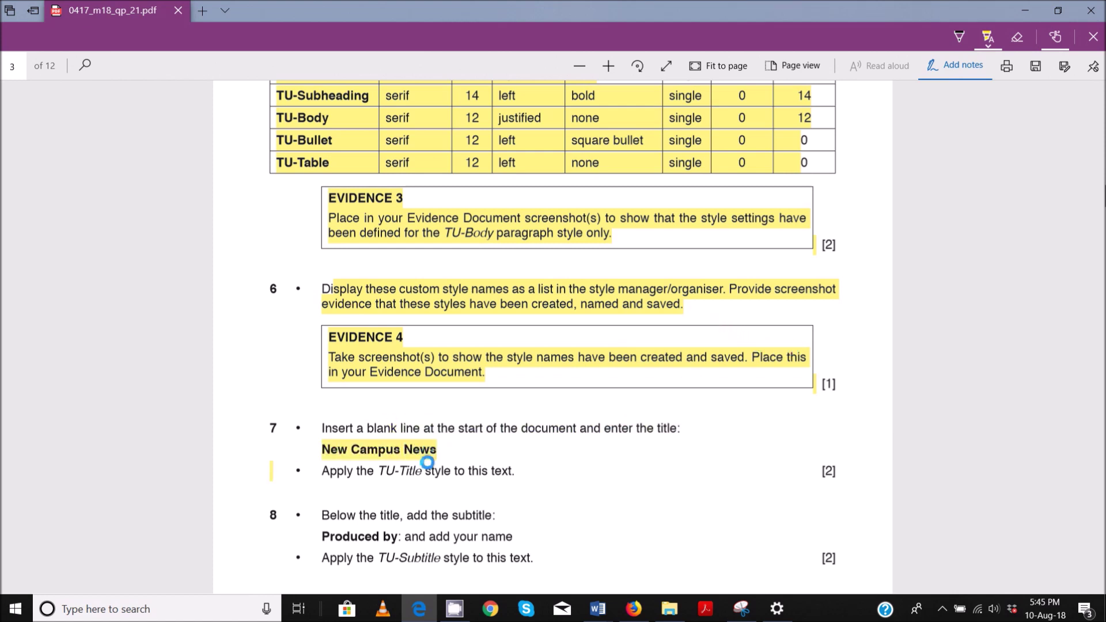
left_click(363, 451)
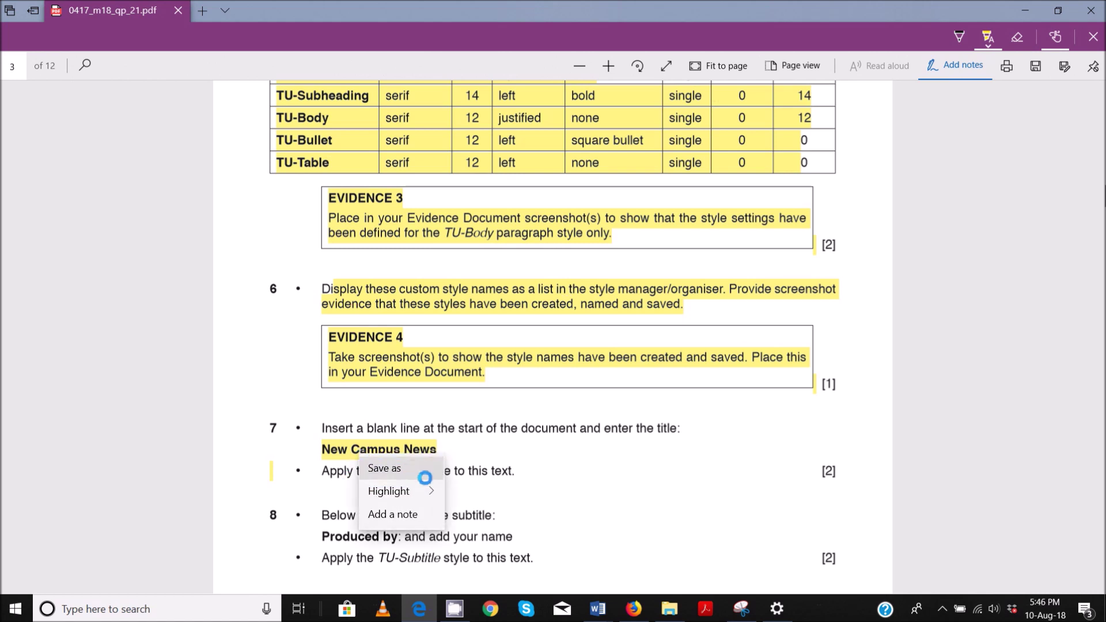
left_click(330, 472)
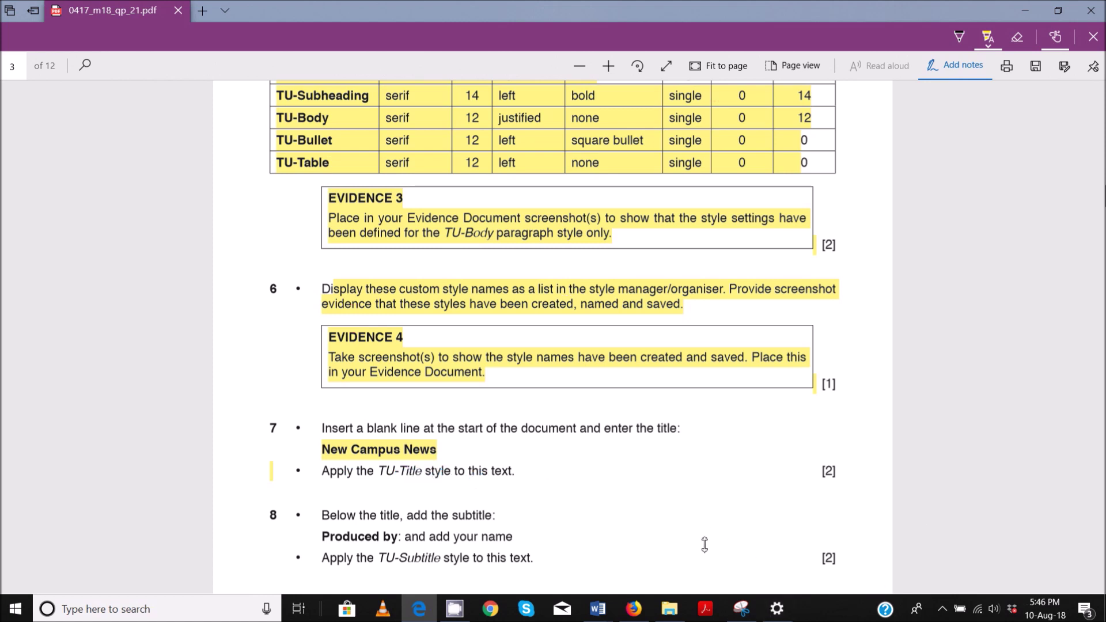
mouse_move(598, 609)
left_click(541, 550)
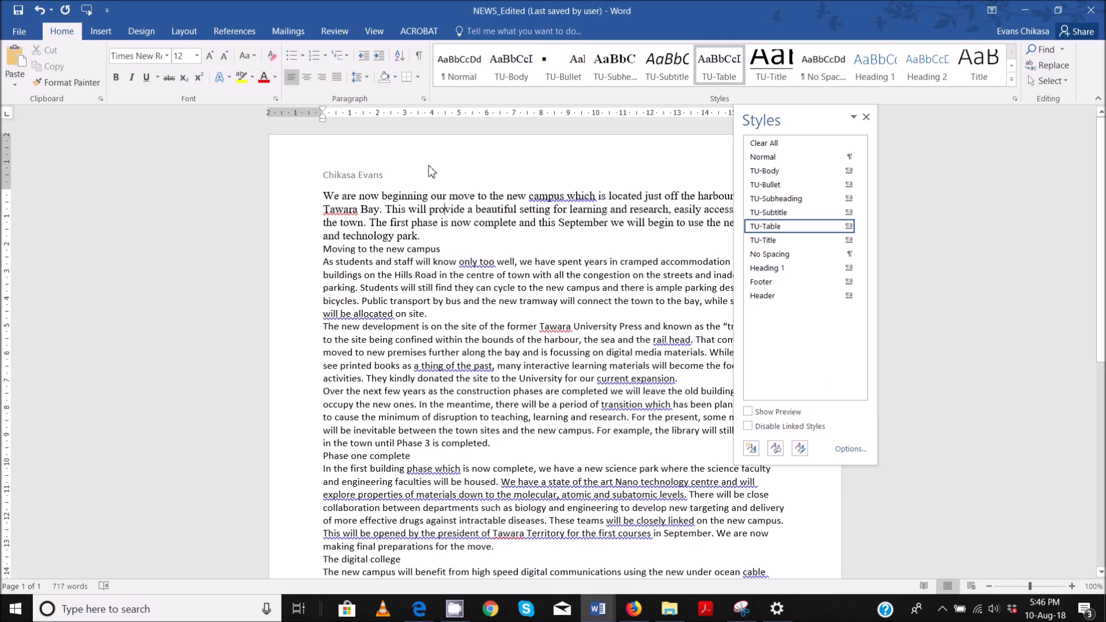
Add the title 'New Campus News' at the top of the newsletter in TU-Title style.
left_click(865, 117)
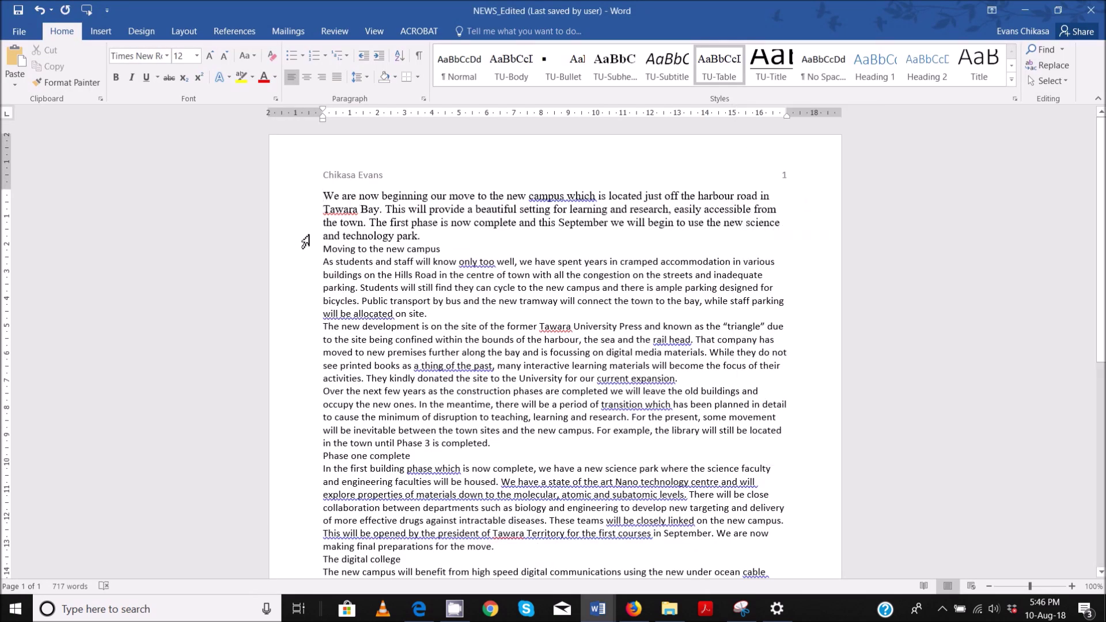
key("Return")
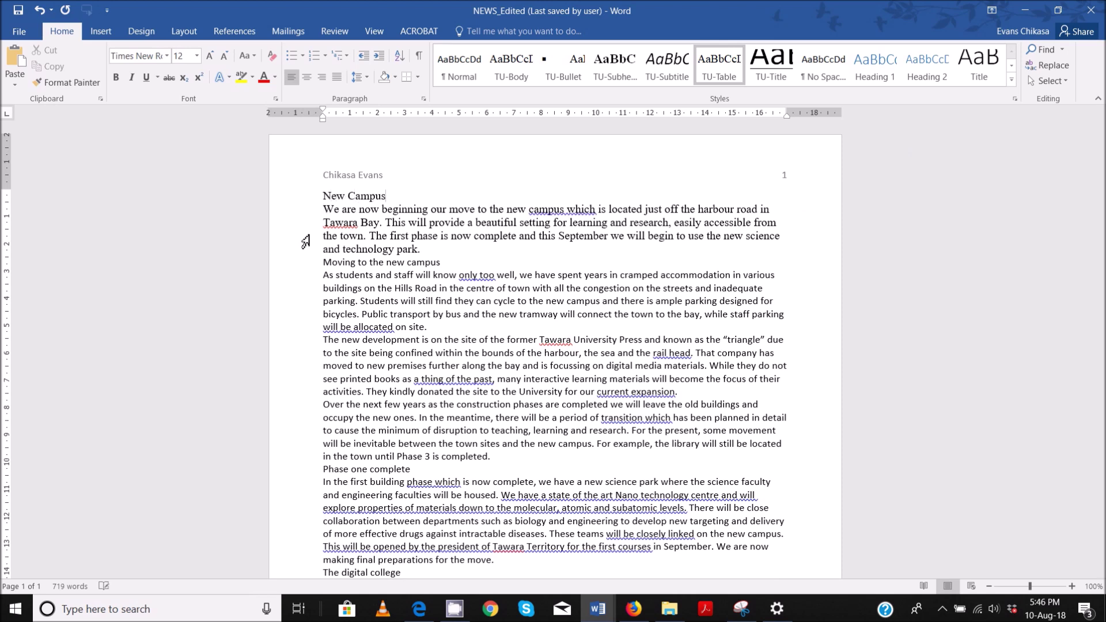
type("New Campus News")
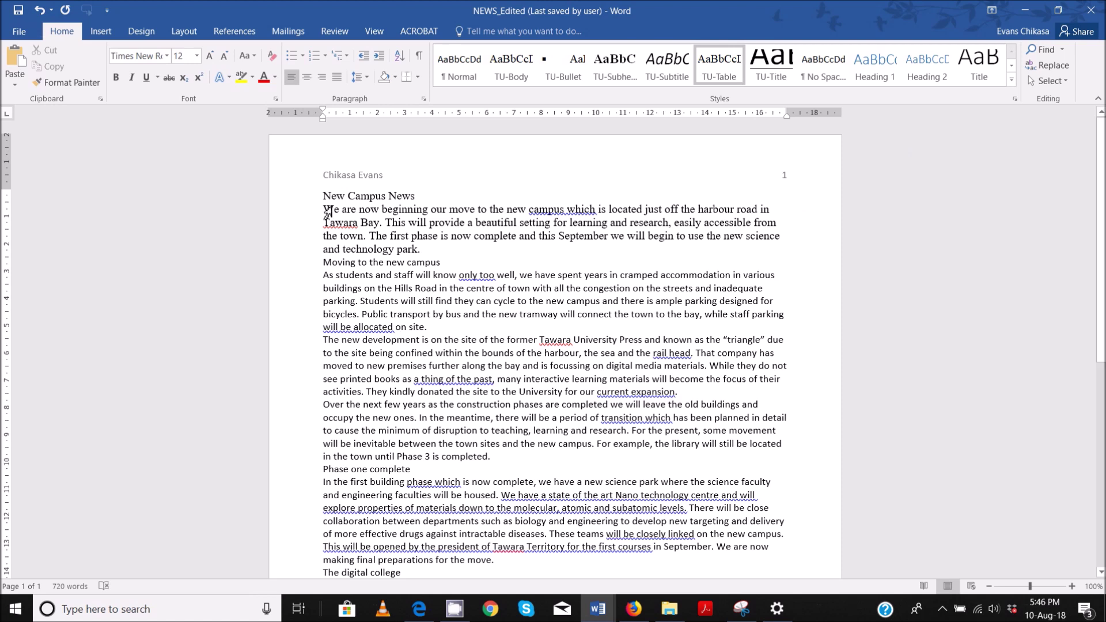
triple_click(417, 203)
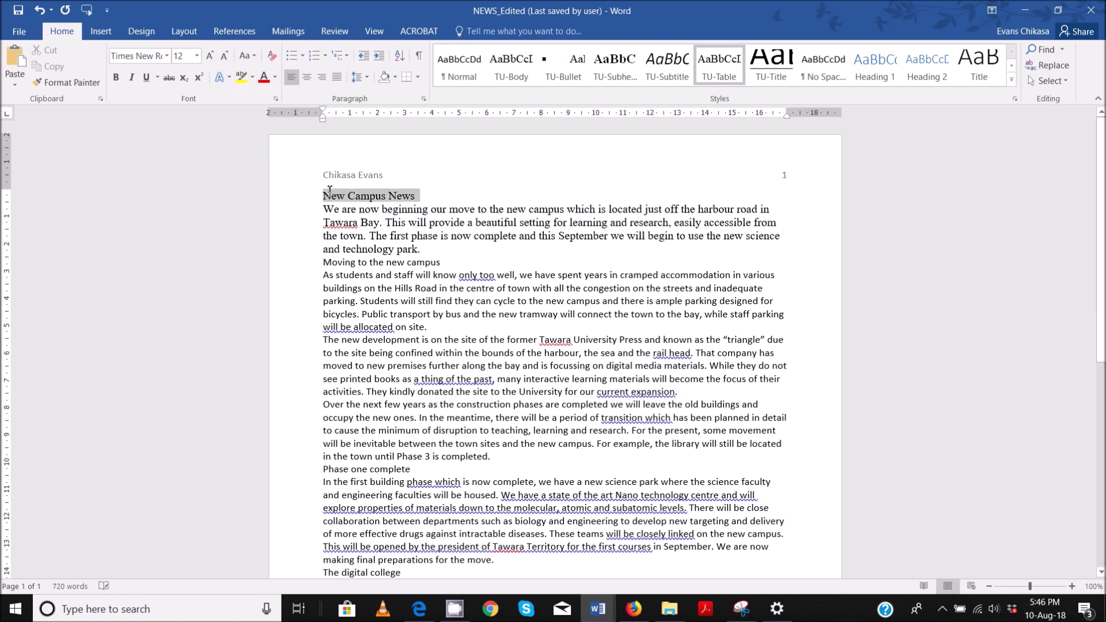
left_click(416, 201)
mouse_move(397, 195)
left_mouse_down()
mouse_move(324, 194)
mouse_move(419, 197)
left_mouse_up()
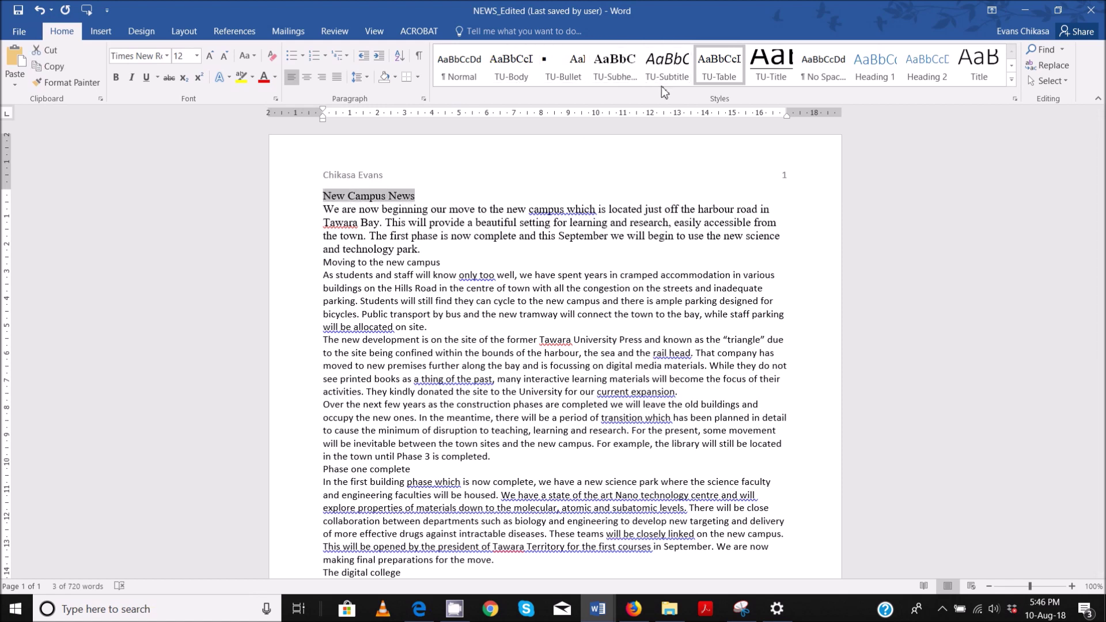
left_click(771, 63)
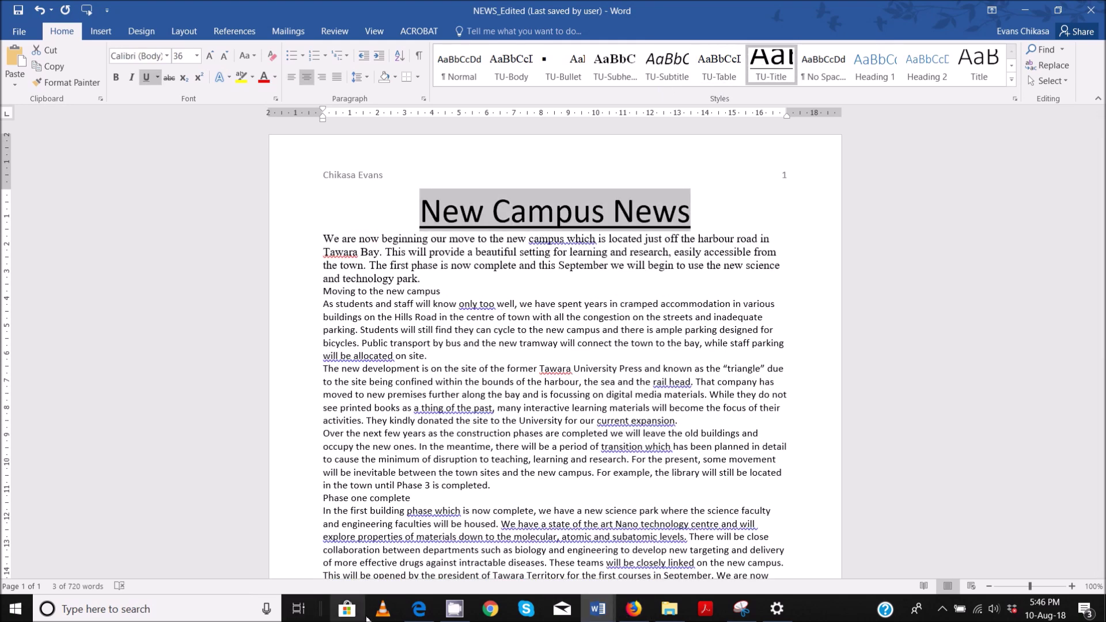
Bring the exam paper PDF back to the front and scroll down to the next question.
mouse_move(419, 608)
left_click(408, 564)
scroll(357, 305, "down", 3)
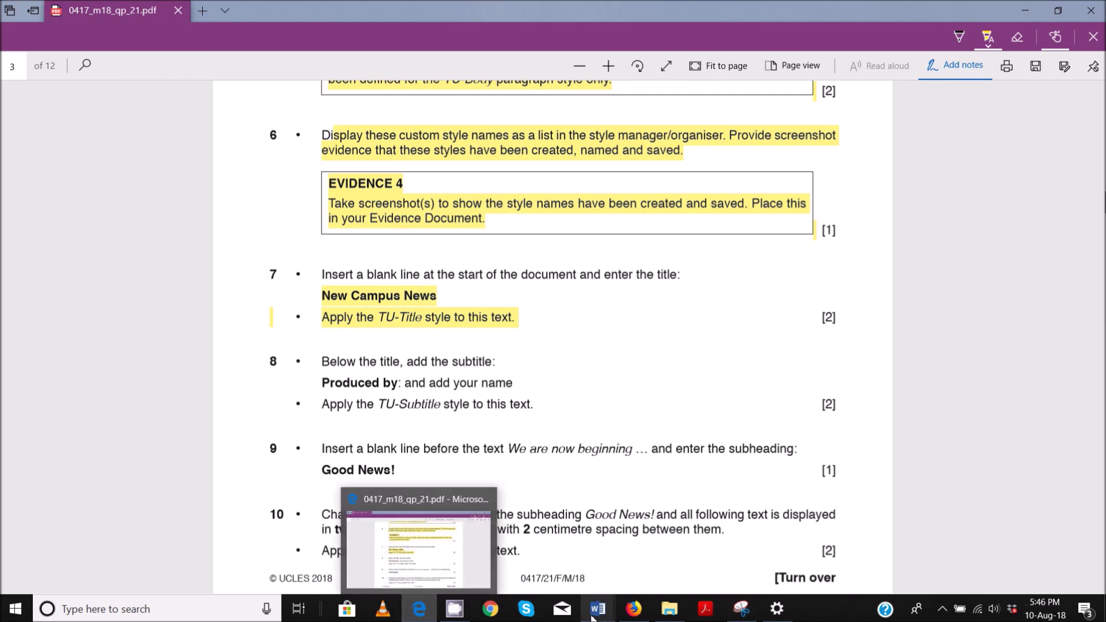
Add a 'Produced By:' line with the author's full name below the title.
mouse_move(598, 609)
left_click(566, 572)
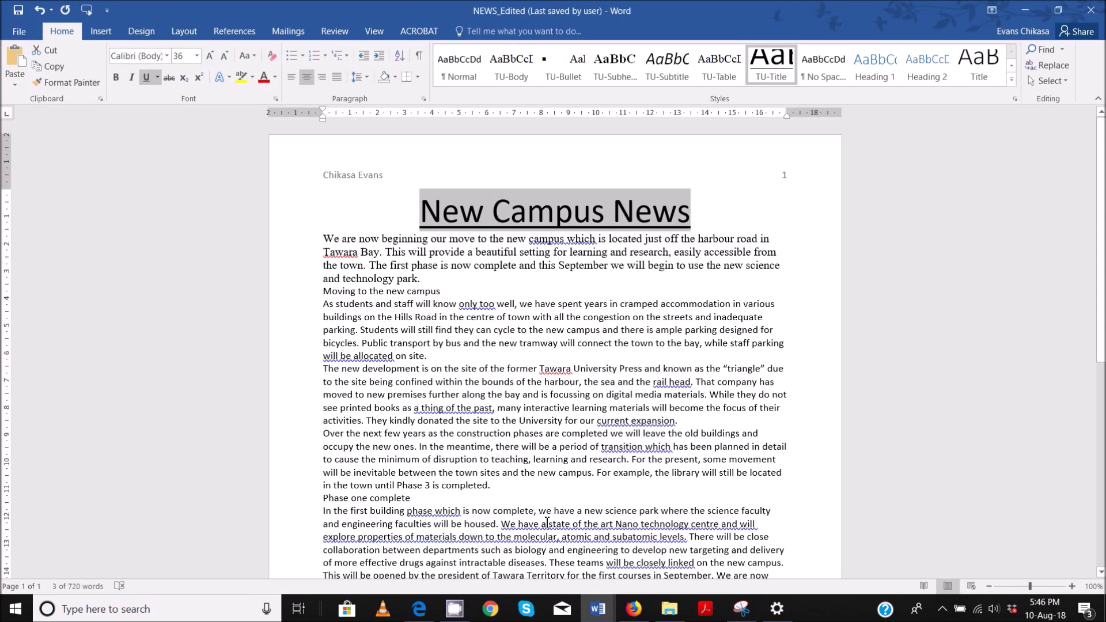
left_click(721, 226)
key("Return")
type("Produced By: Chikasa Evans")
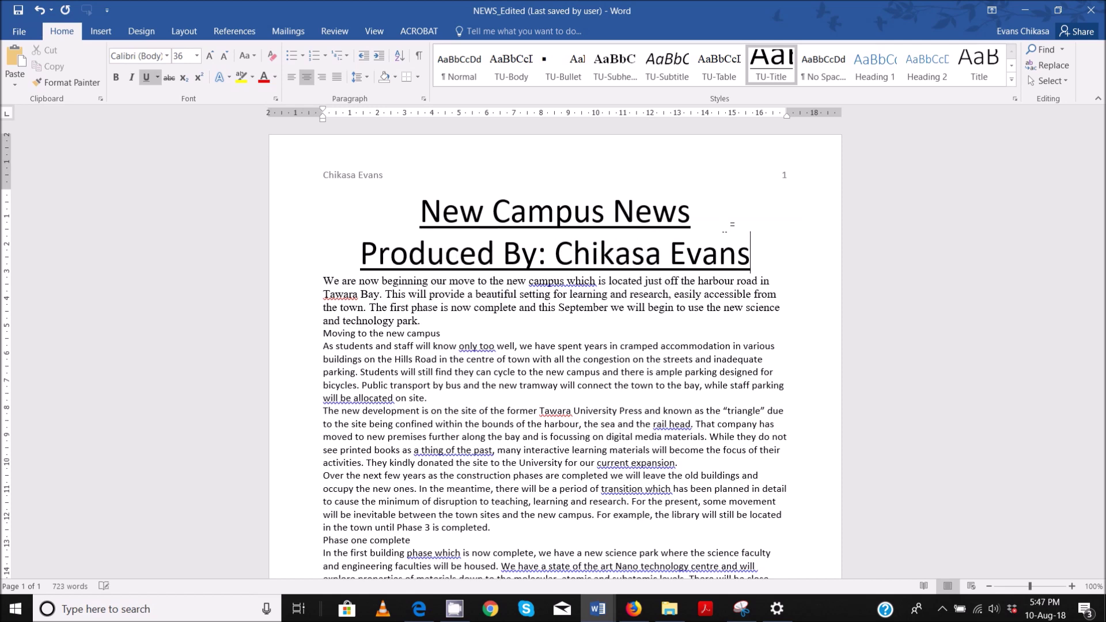
Apply TU-Subtitle style to the Produced By line and return to the exam PDF.
triple_click(541, 257)
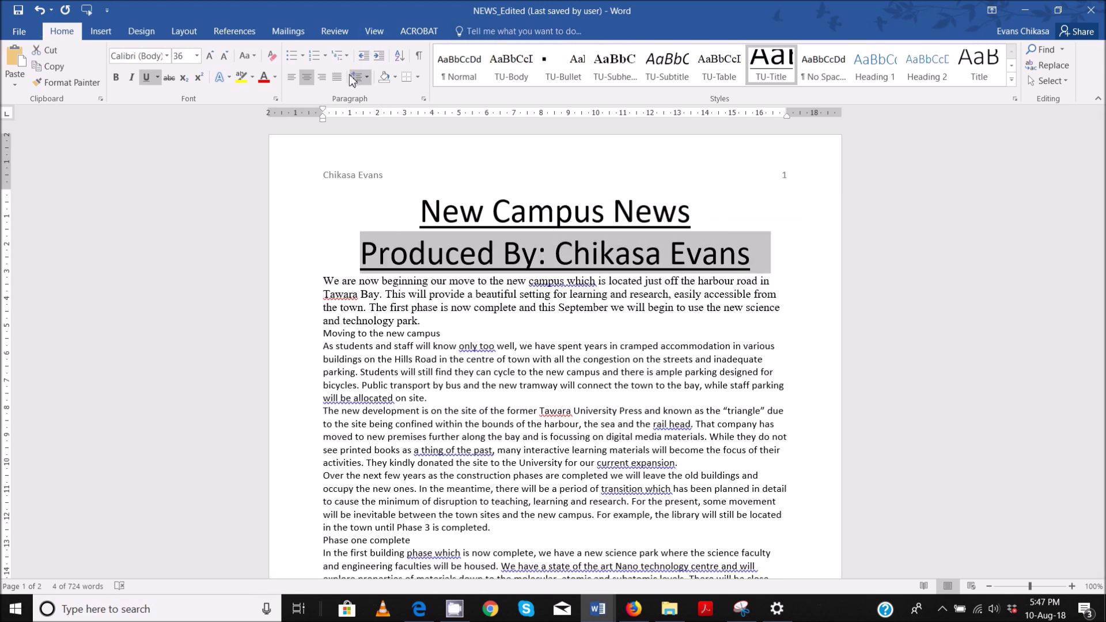
left_click(667, 74)
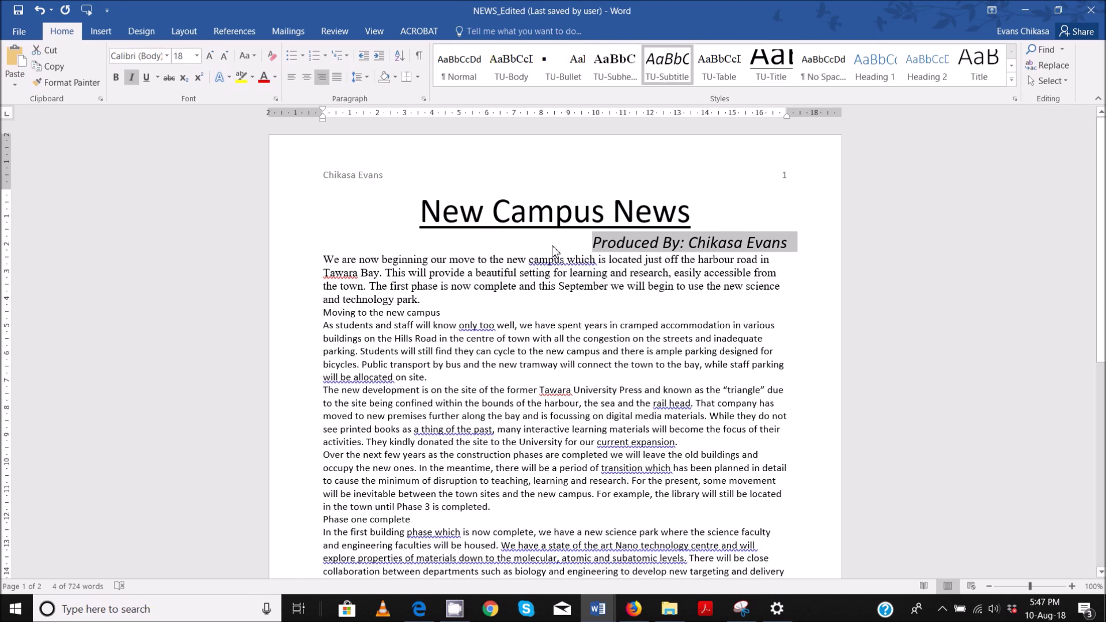
left_click(794, 254)
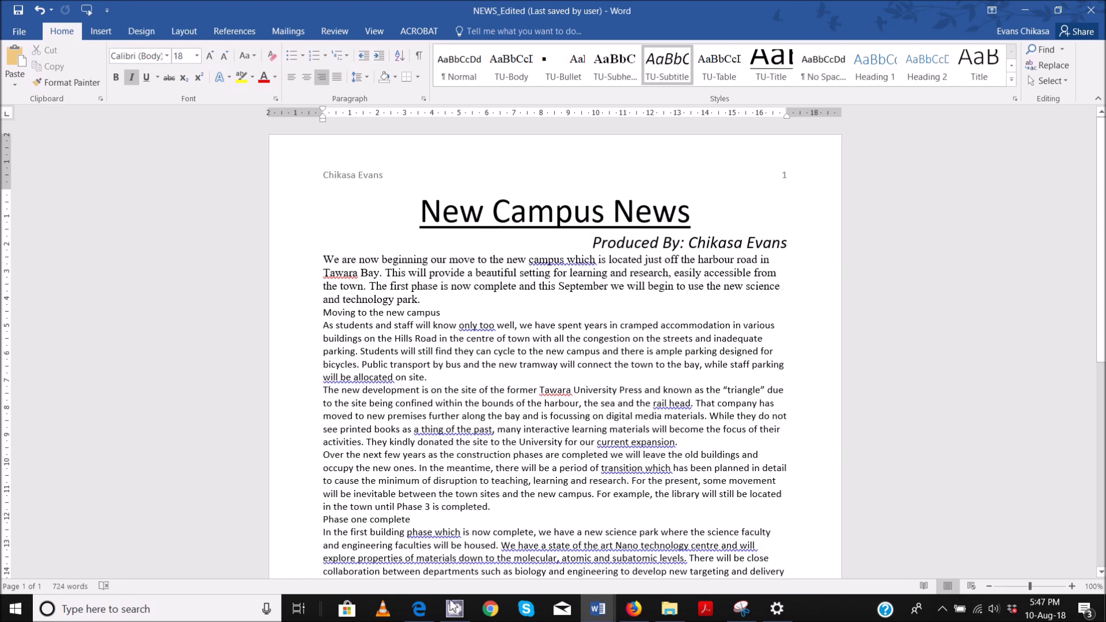
left_click(419, 609)
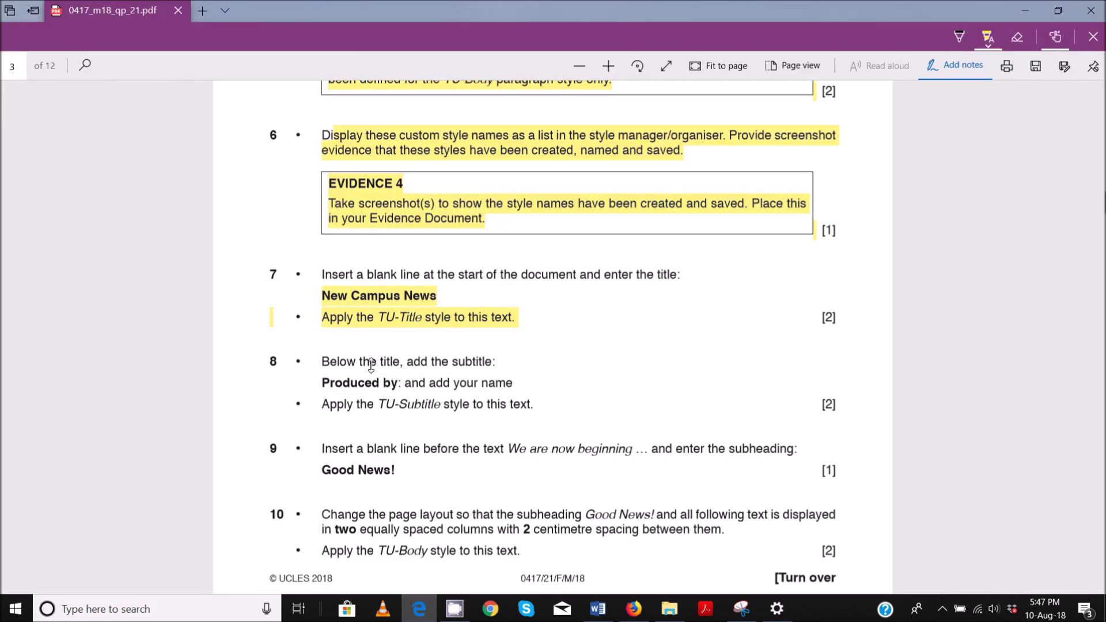
Highlight question 8 in the exam PDF.
scroll(371, 406, "down", 1)
left_click_drag(324, 285, 522, 333)
scroll(477, 388, "down", 1)
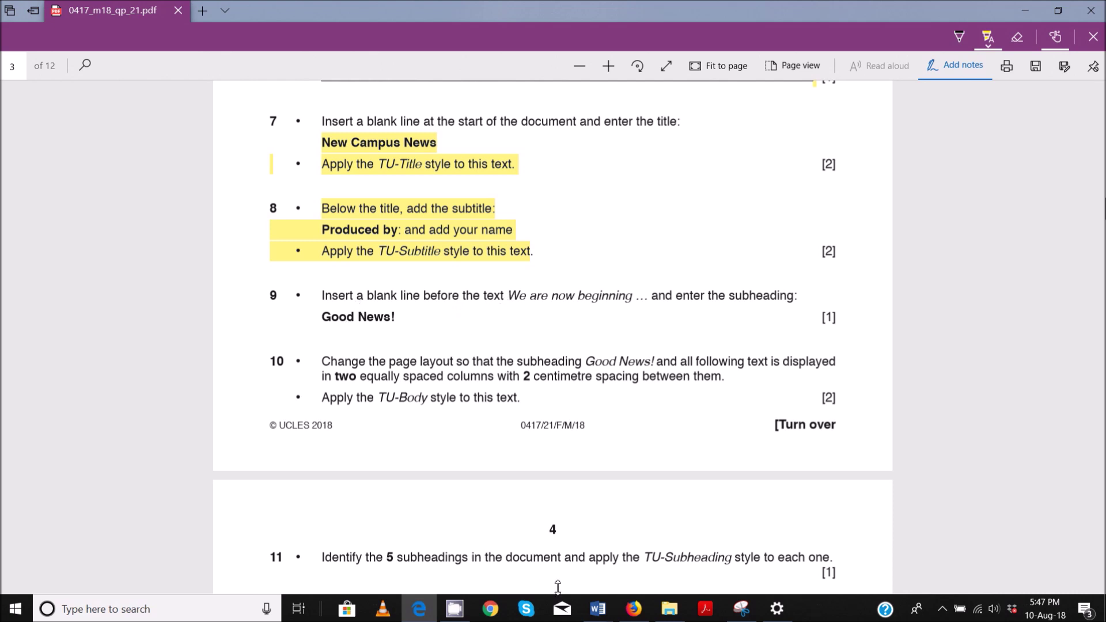
Insert a blank subheading line above the 'We are now beginning' paragraph in the newsletter.
mouse_move(633, 607)
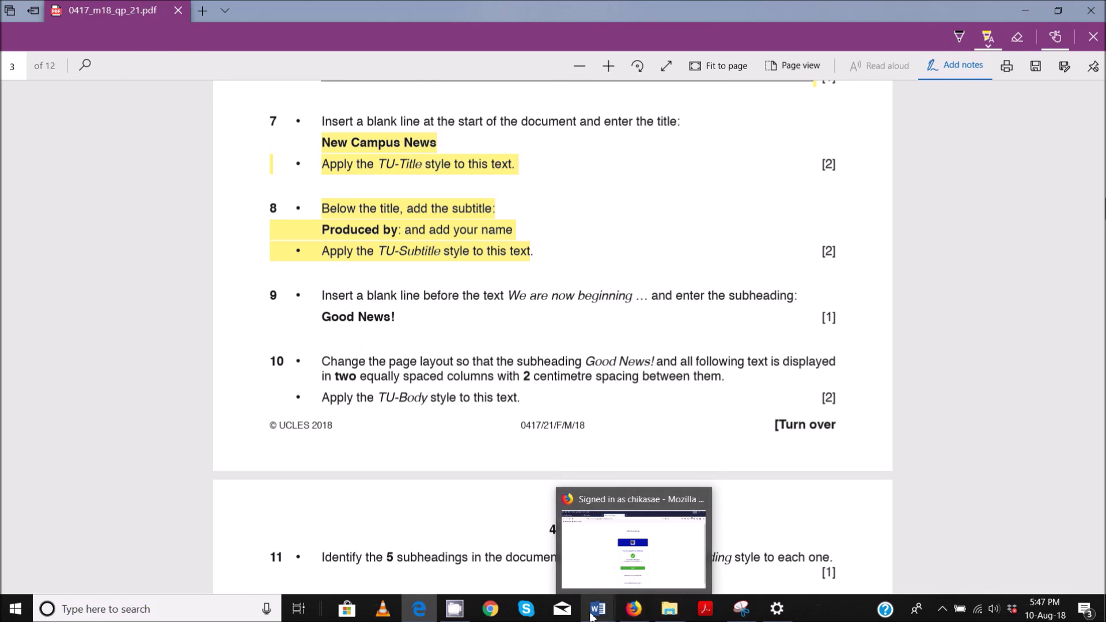
mouse_move(596, 609)
left_click(551, 561)
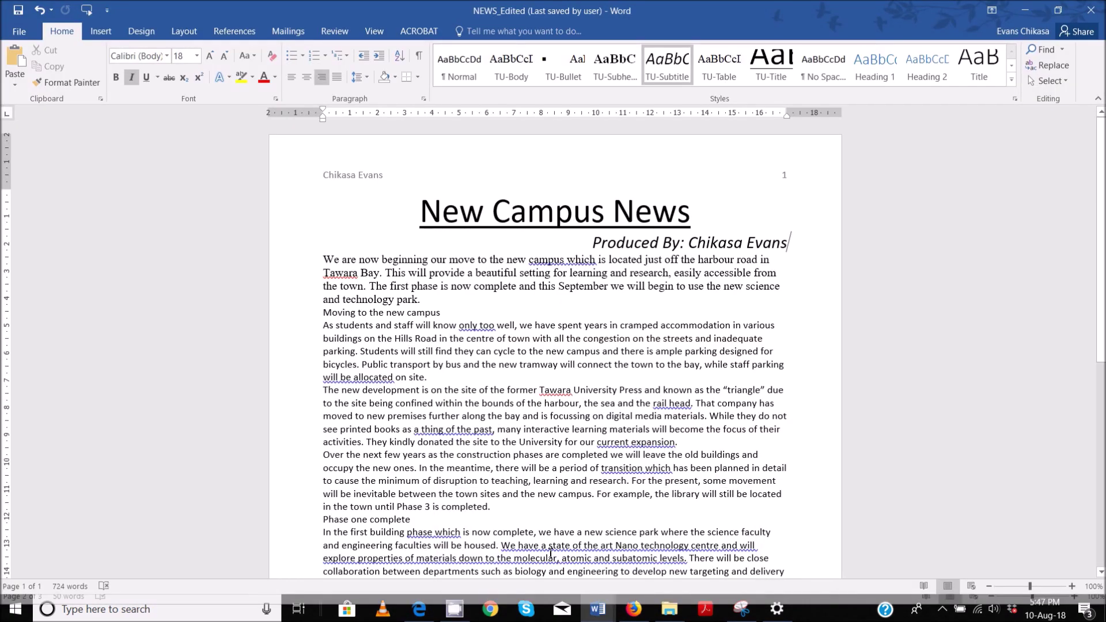
left_click(323, 259)
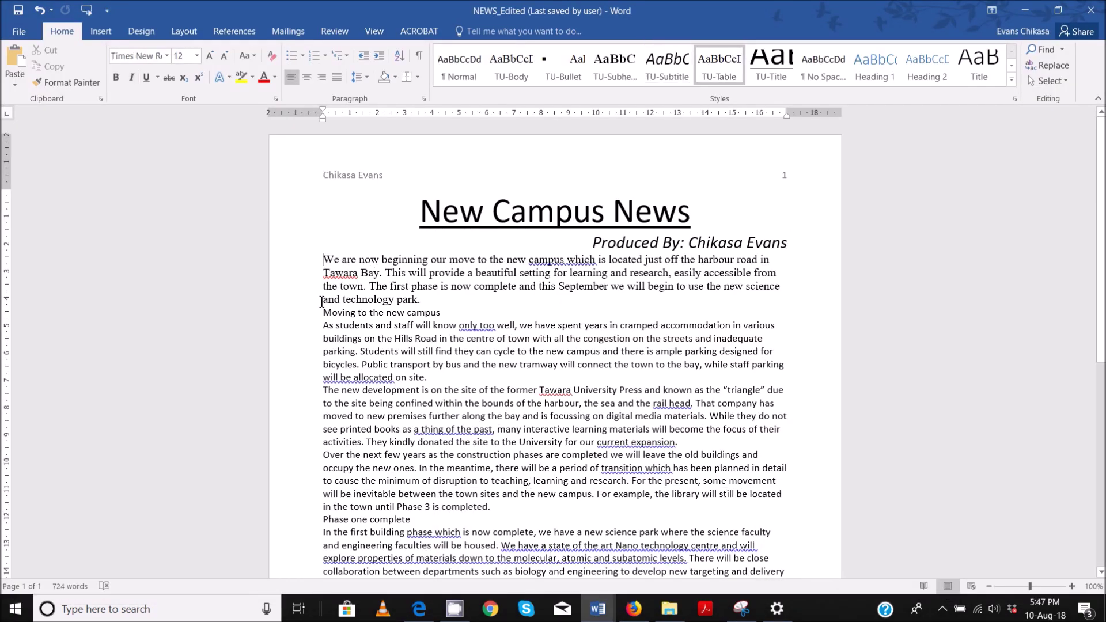
key("Return")
key("Up")
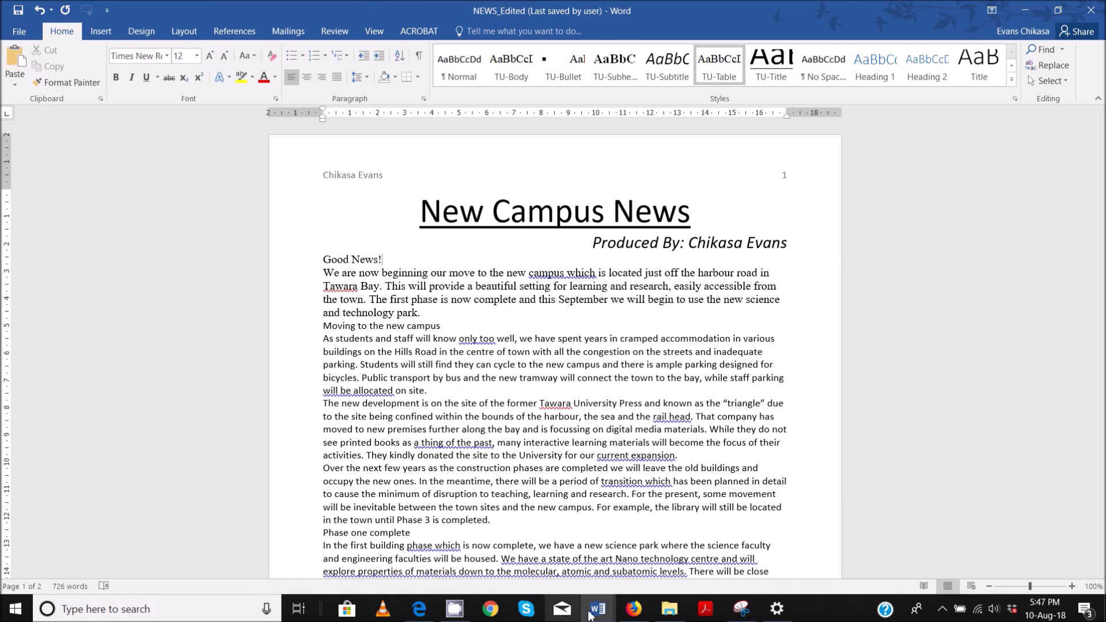
mouse_move(593, 614)
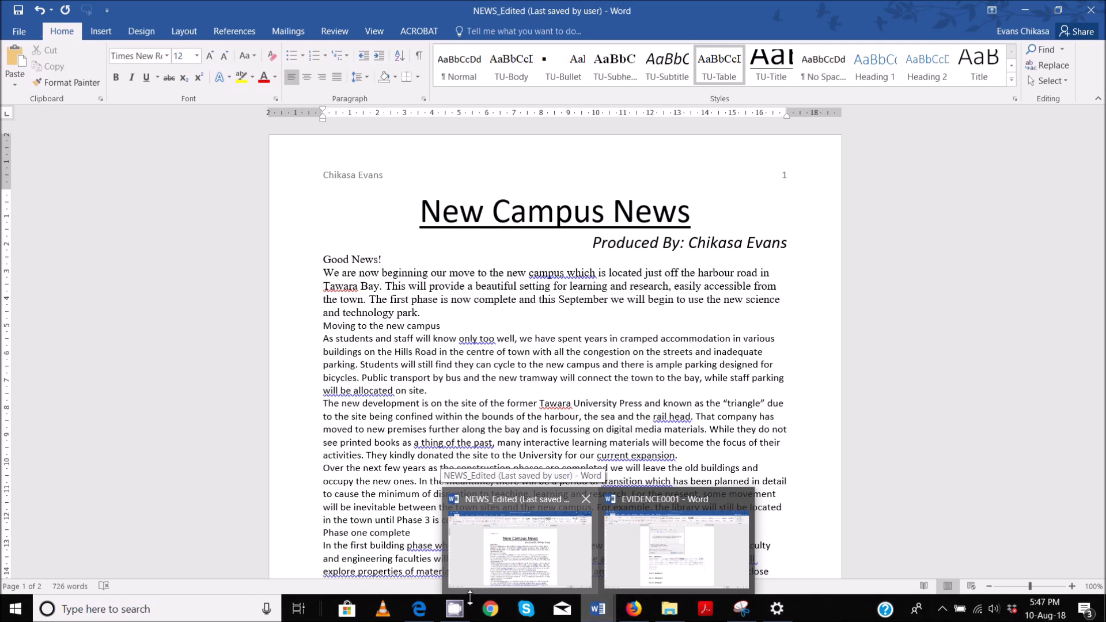
Highlight question 9's Good News! task and question 10's two-column and TU-Body instructions.
left_click(419, 609)
left_click_drag(317, 295, 401, 321)
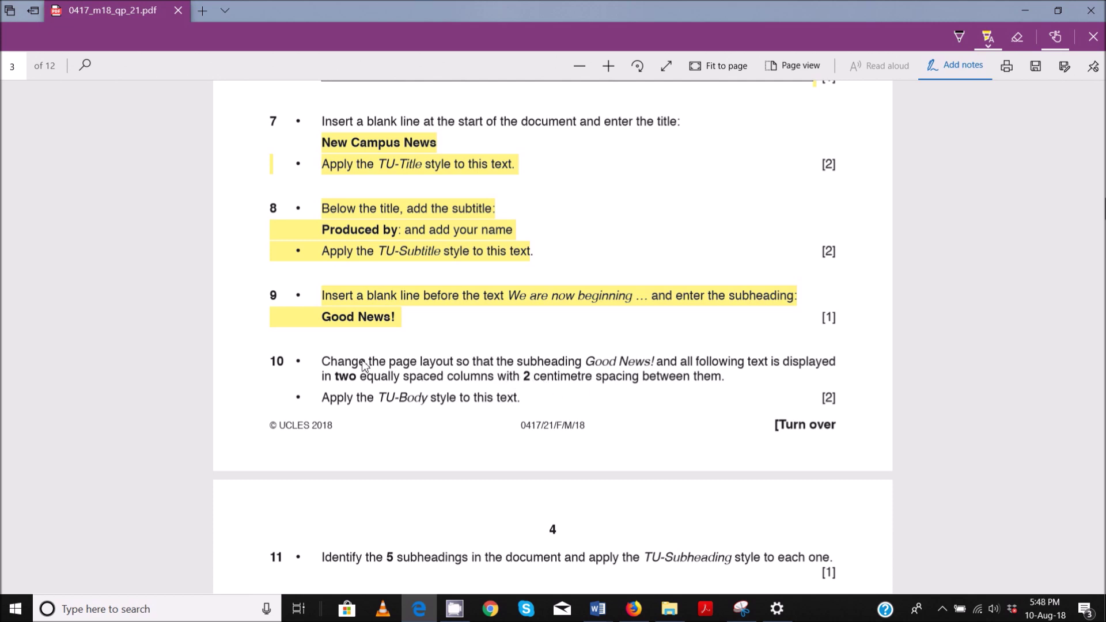
left_click_drag(316, 359, 712, 391)
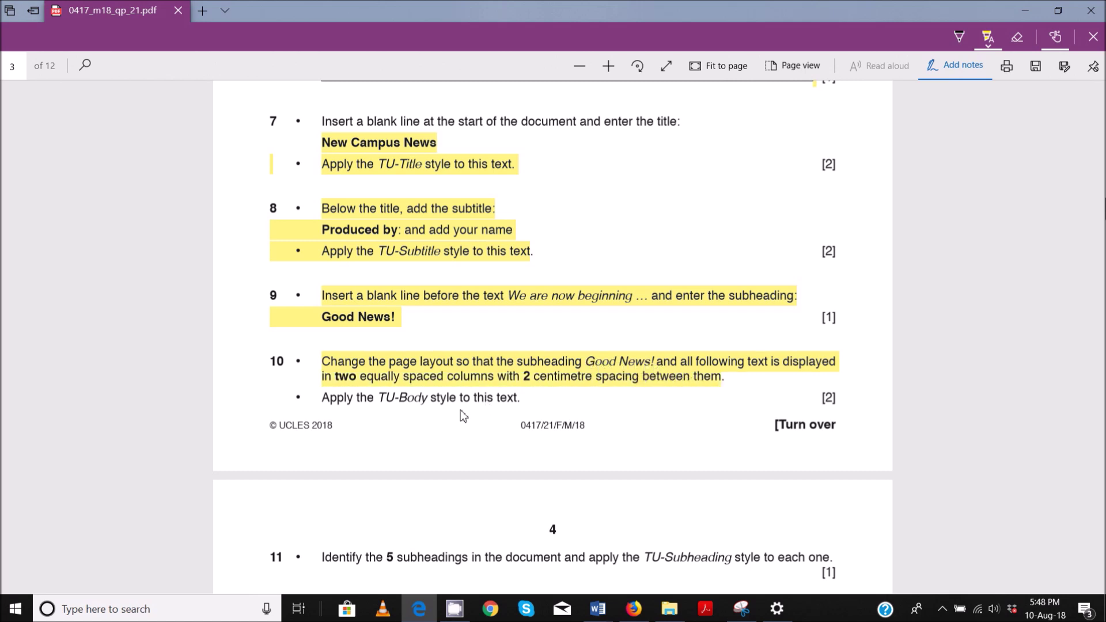
left_click_drag(320, 399, 485, 399)
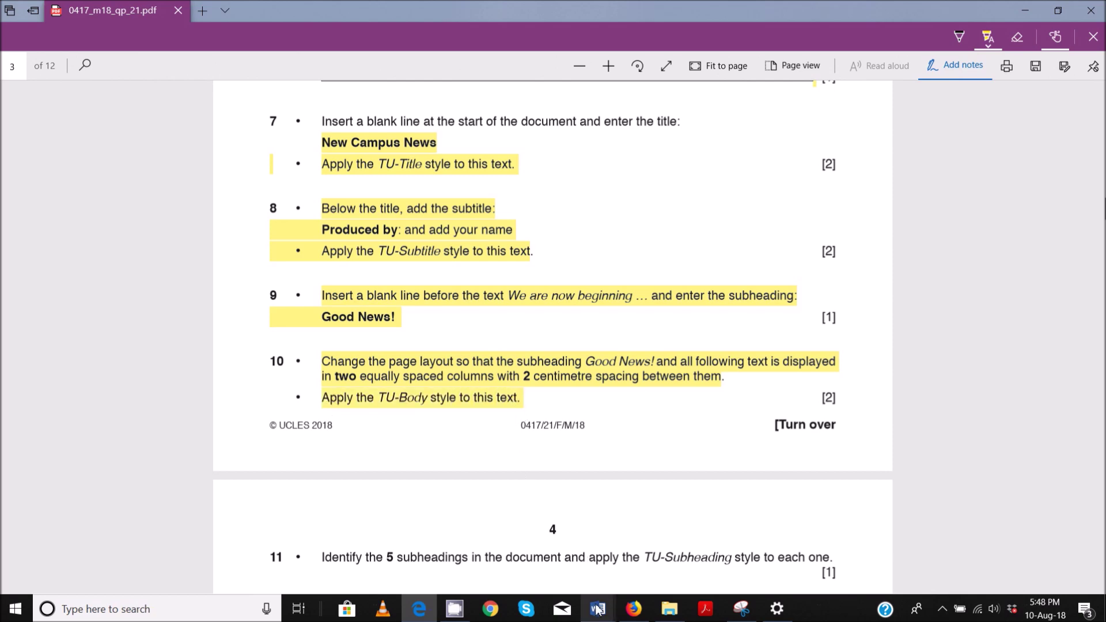
mouse_move(598, 607)
left_click(561, 566)
Set the text from Good News! to the end in two columns with 2 cm spacing.
key("ctrl+shift+Down")
key("ctrl+shift+Down")
key("ctrl+shift+Down")
key("ctrl+shift+Down")
key("ctrl+shift+Down")
key("ctrl+shift+Down")
key("ctrl+shift+Down")
key("ctrl+shift+Down")
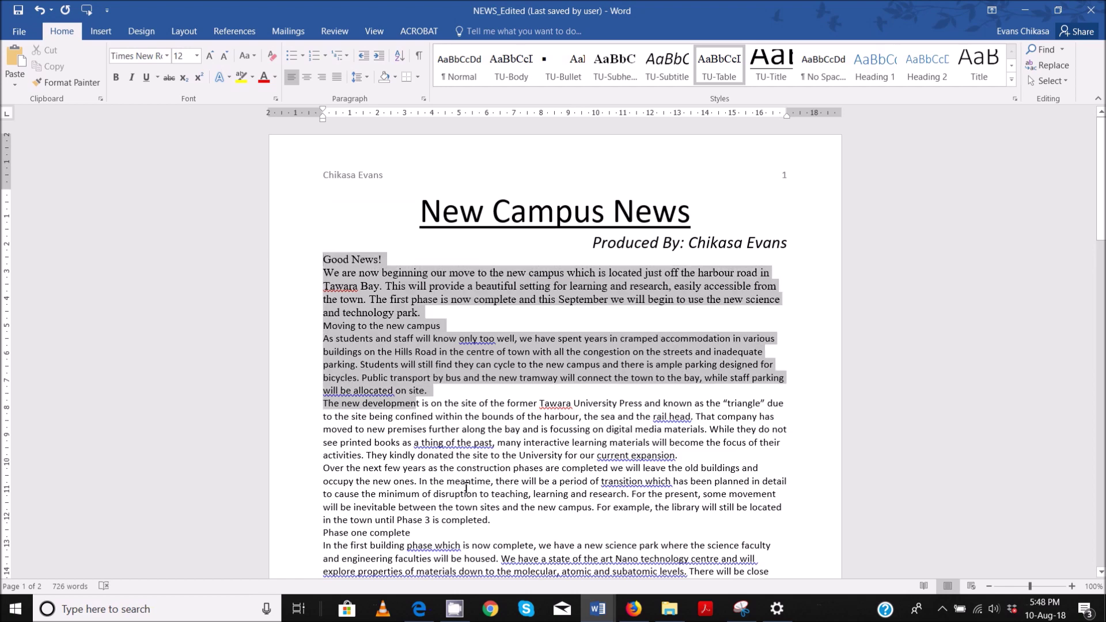
key("ctrl+shift+Down")
key("ctrl+shift+Down")
key("ctrl+shift+Down")
key("ctrl+shift+Down")
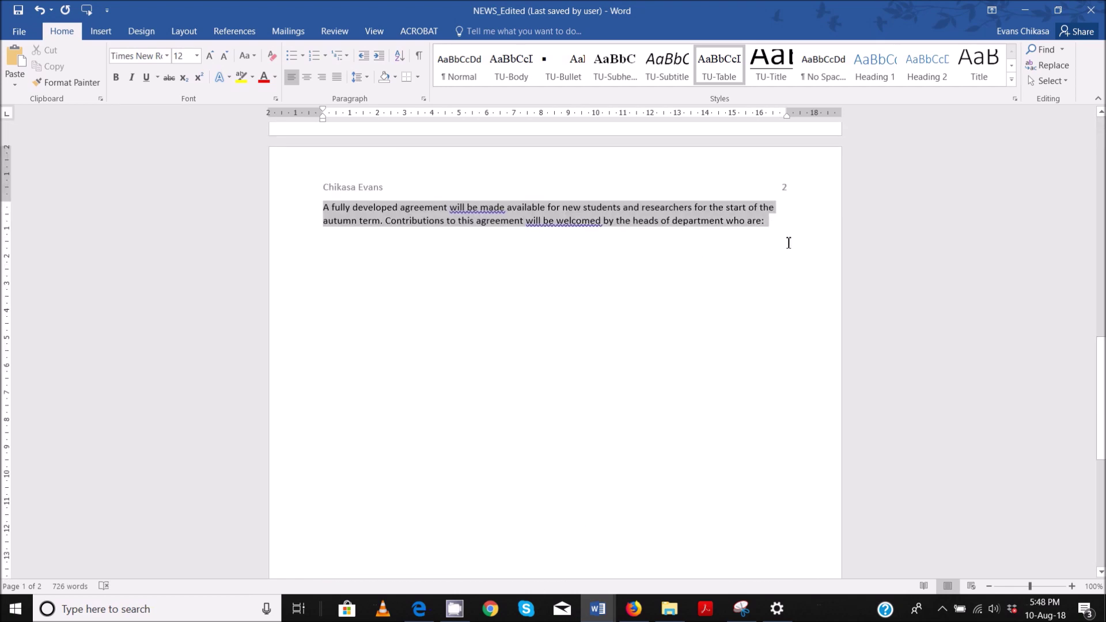
left_click(184, 32)
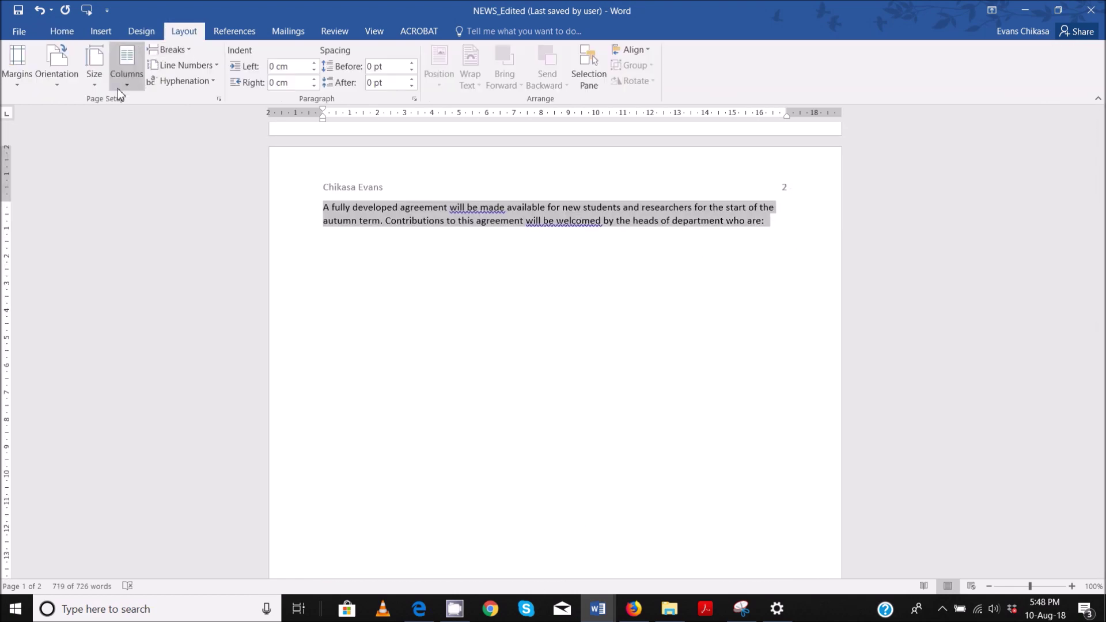
left_click(127, 70)
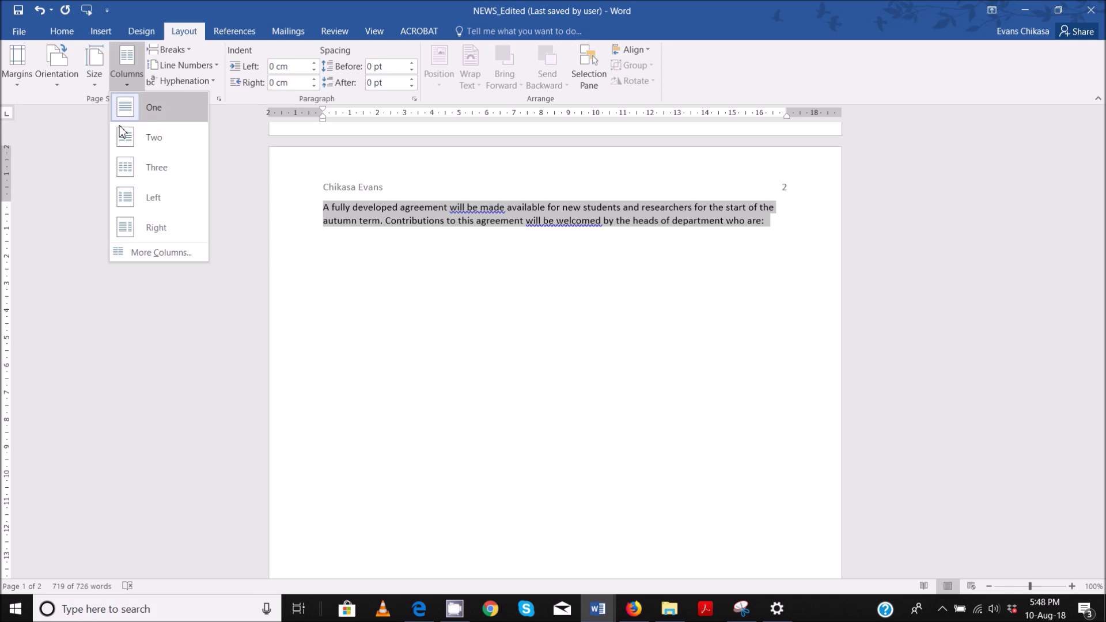
left_click(146, 251)
left_click(499, 221)
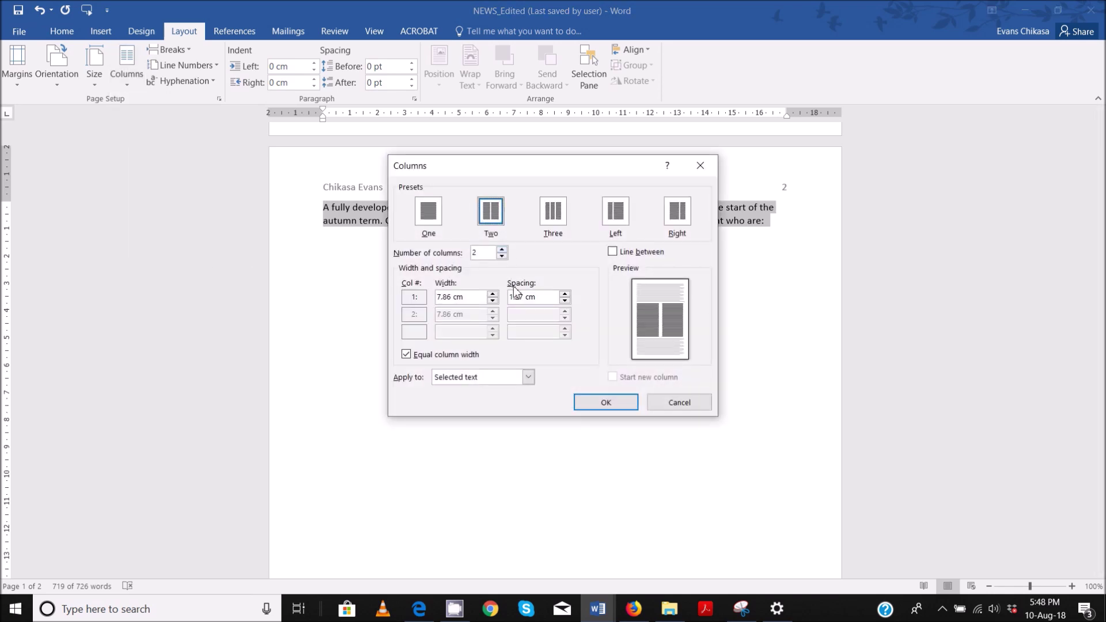
left_click(565, 294)
left_click(564, 295)
left_click(564, 295)
left_click(565, 294)
left_click(564, 295)
left_click(565, 294)
left_click(565, 295)
left_click(564, 294)
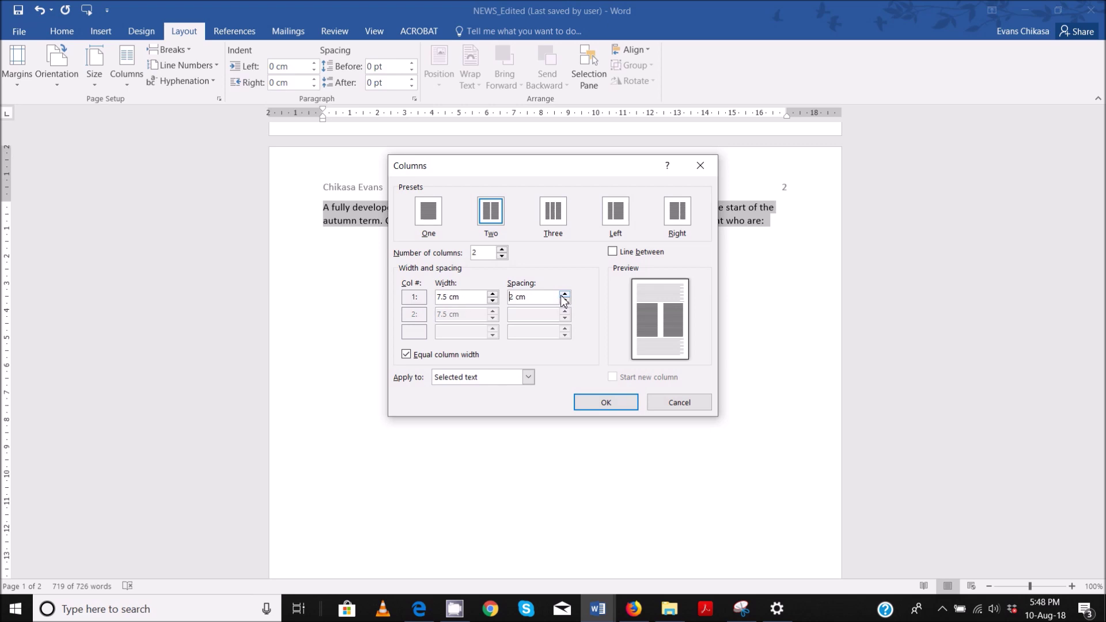
left_click(621, 405)
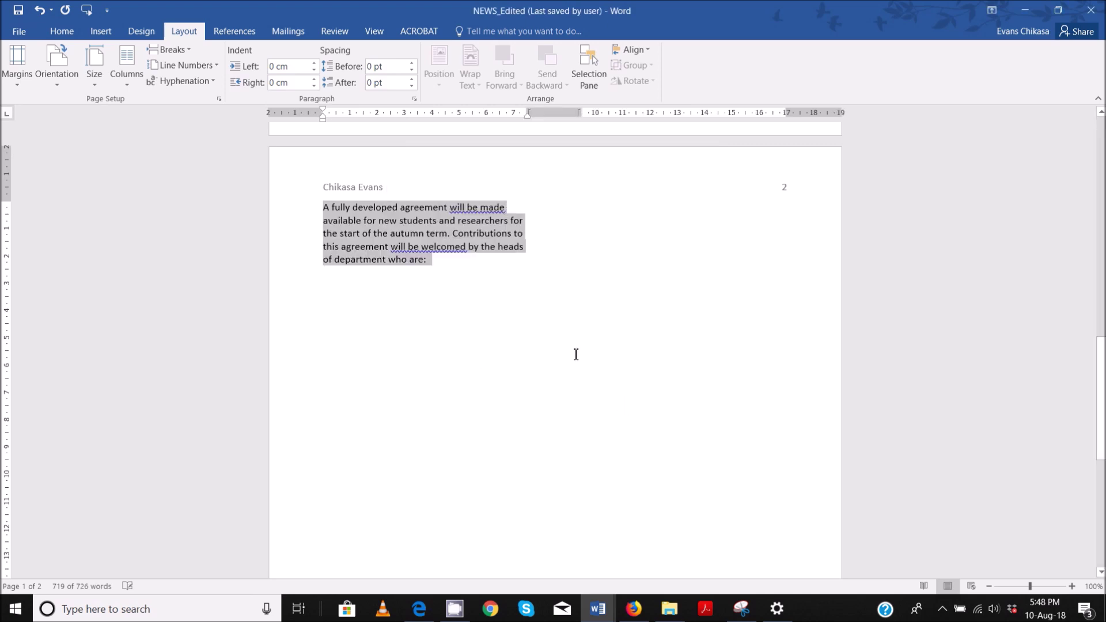
left_click(63, 31)
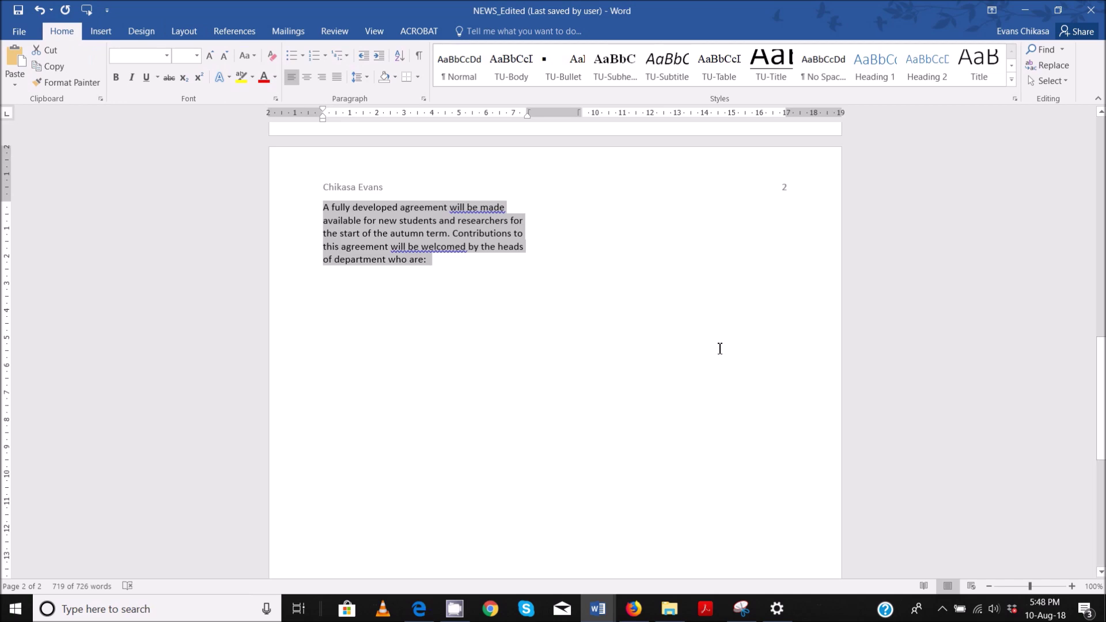
Apply the TU-Body style to the two-column body text, then return to the exam PDF.
scroll(717, 351, "up", 5)
scroll(714, 369, "up", 15)
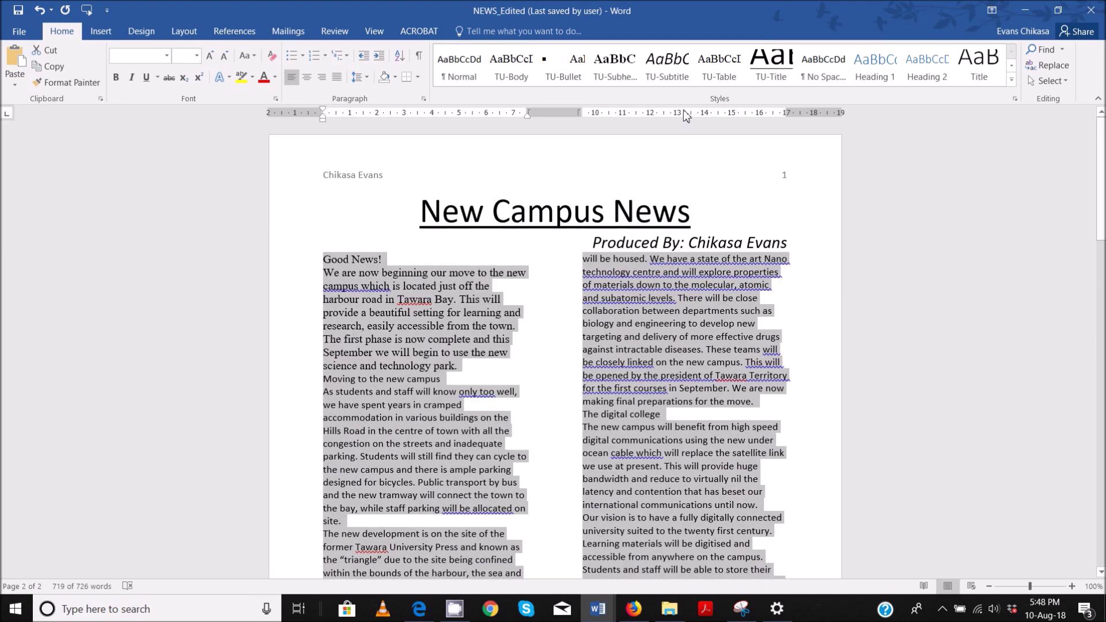
left_click(511, 74)
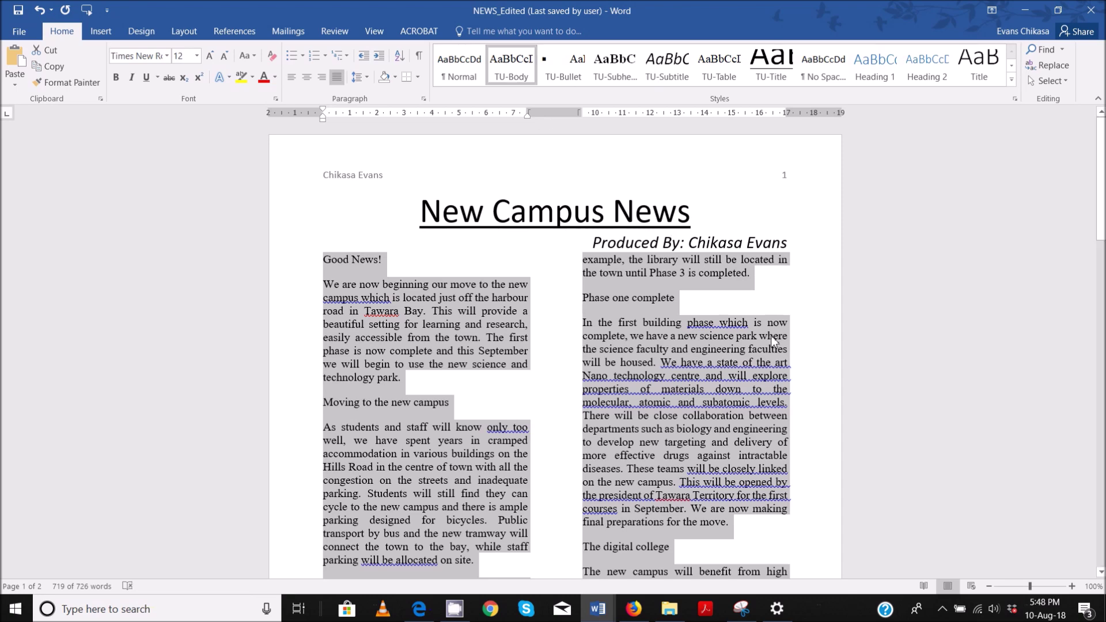
scroll(751, 458, "down", 3)
scroll(747, 455, "down", 10)
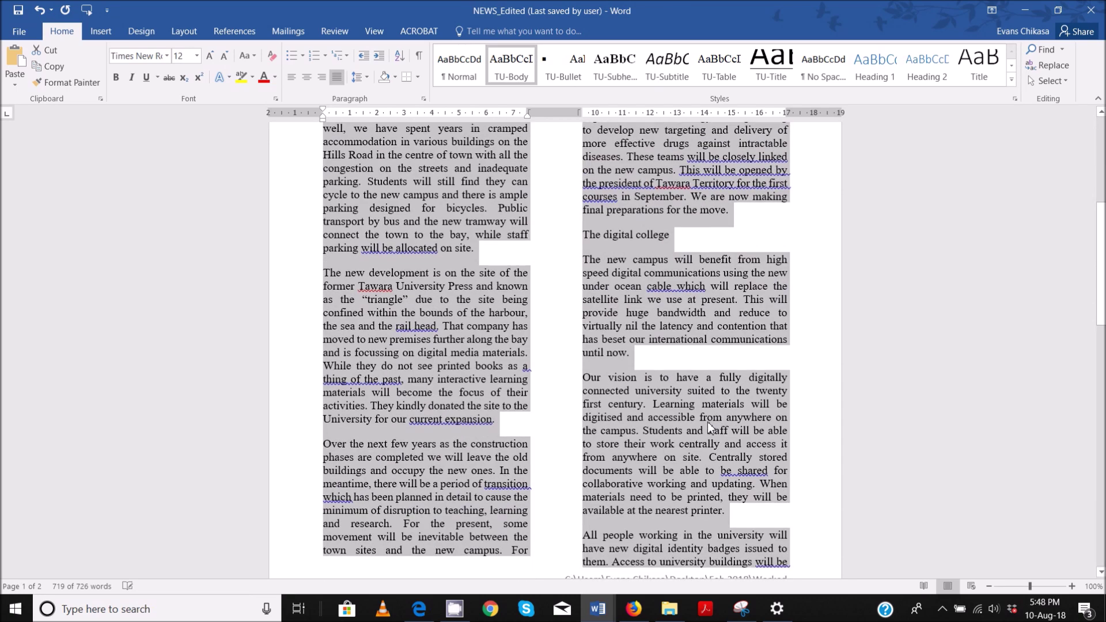
scroll(692, 403, "down", 12)
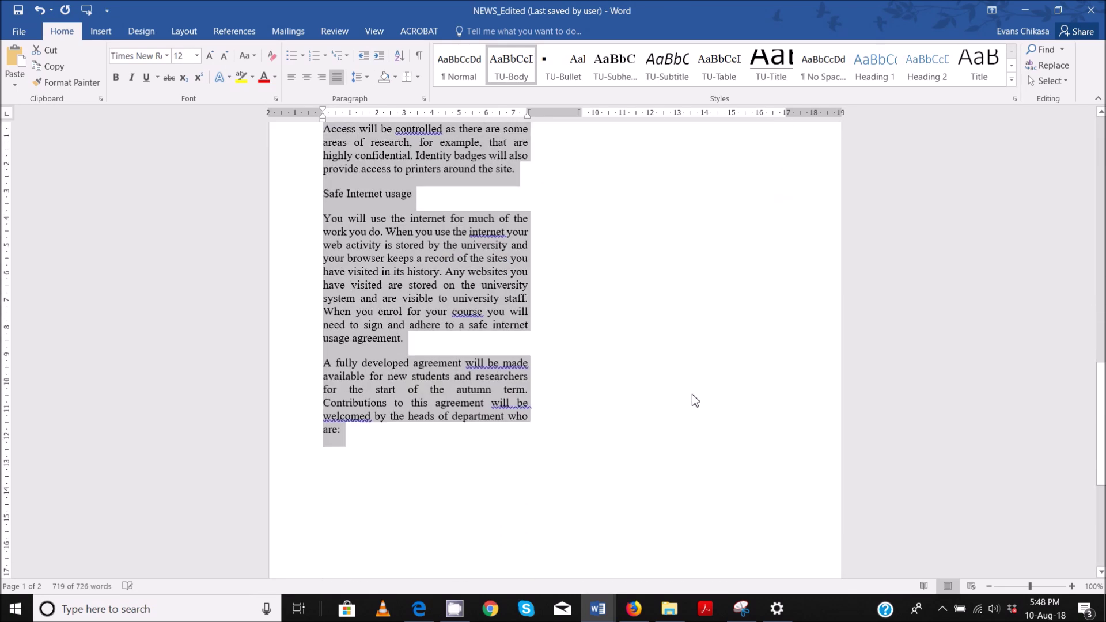
scroll(703, 395, "up", 6)
scroll(707, 395, "up", 11)
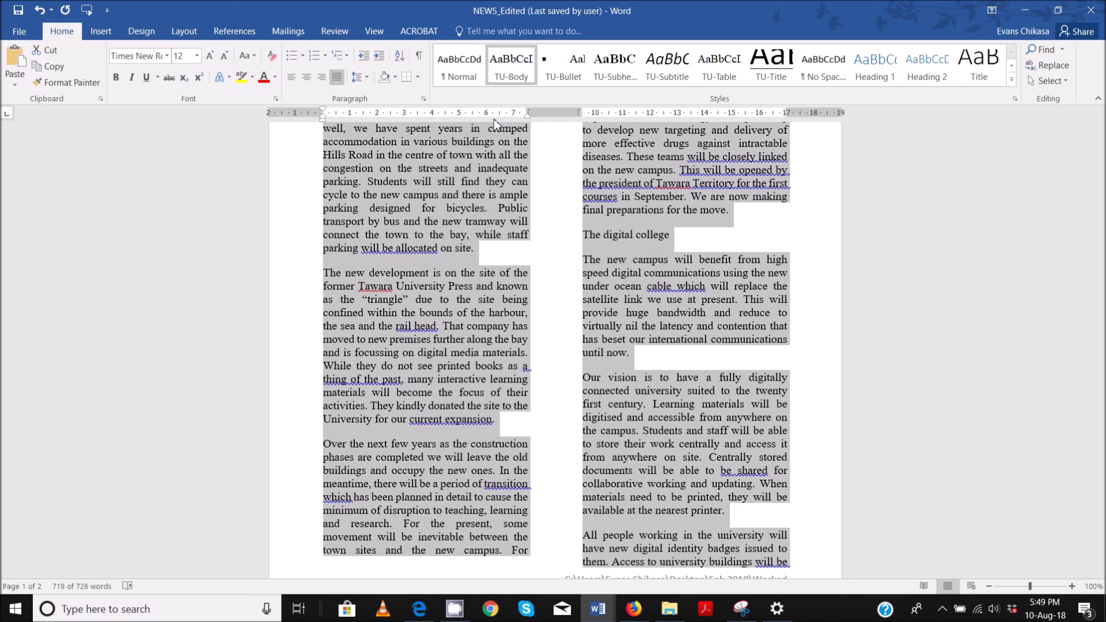
scroll(651, 416, "up", 5)
scroll(647, 416, "up", 1)
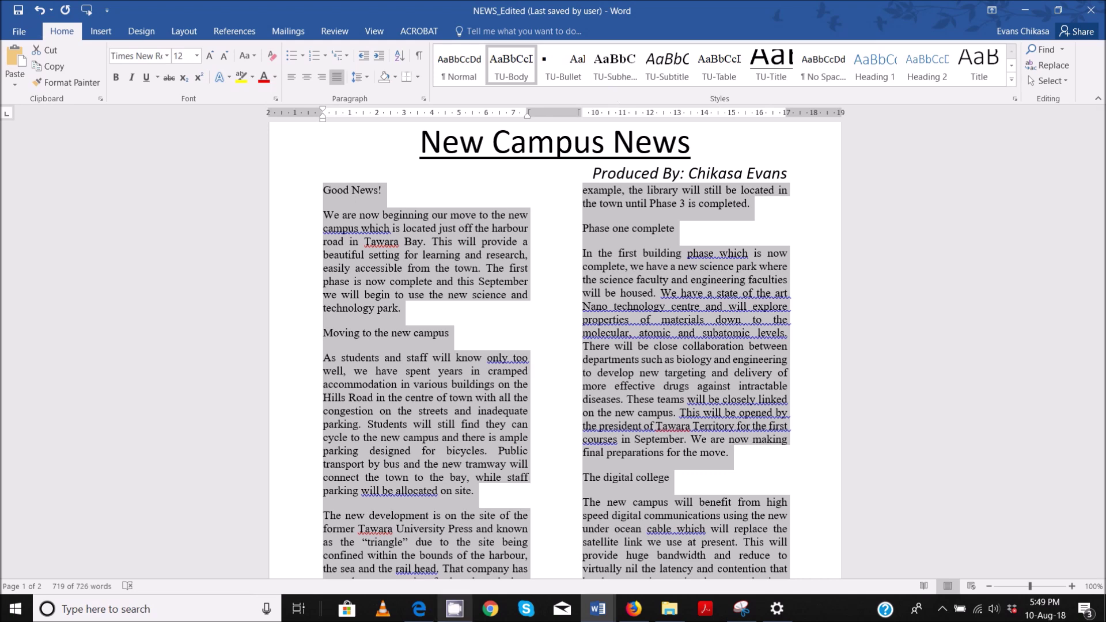
left_click(419, 590)
scroll(347, 259, "down", 6)
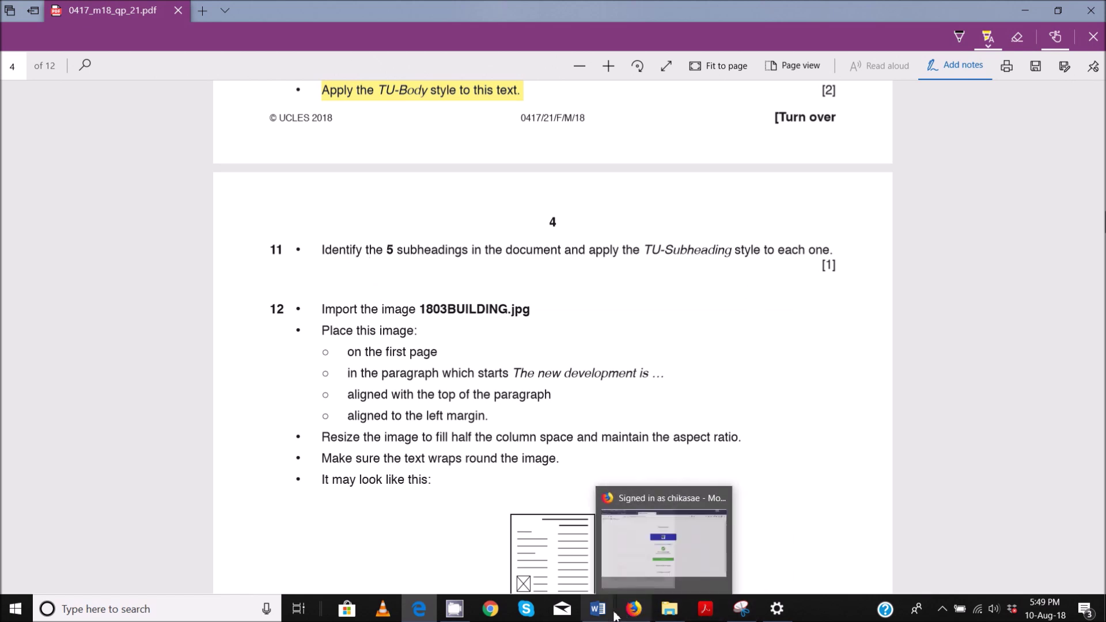
Select the subheadings Good News!, Moving to the new campus, The digital college and Phase one complete.
mouse_move(598, 609)
left_click(507, 535)
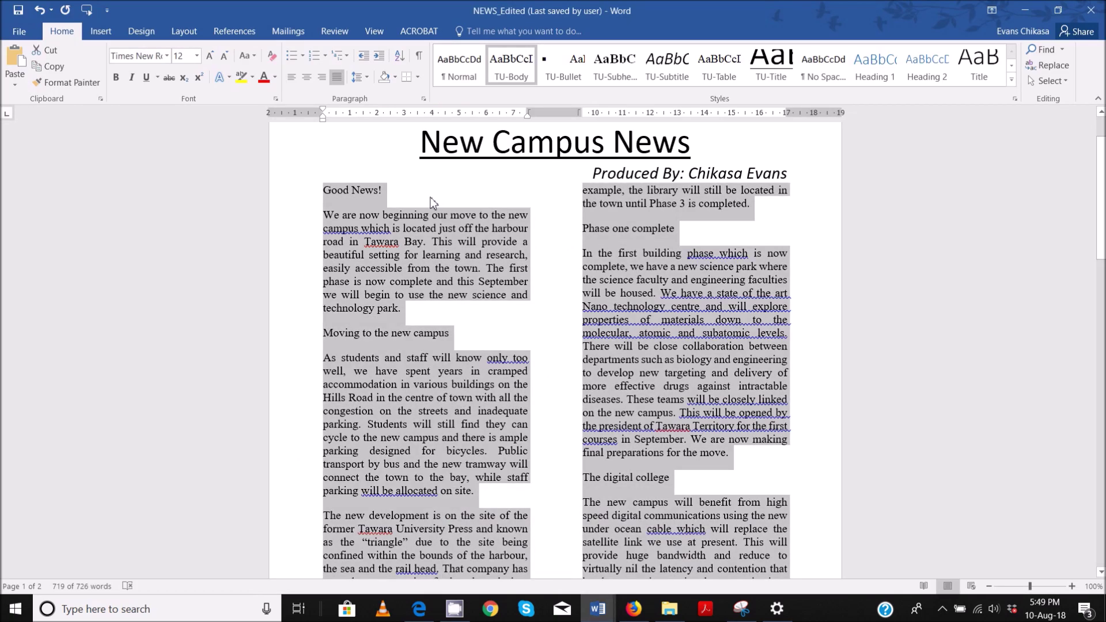
left_click(429, 269)
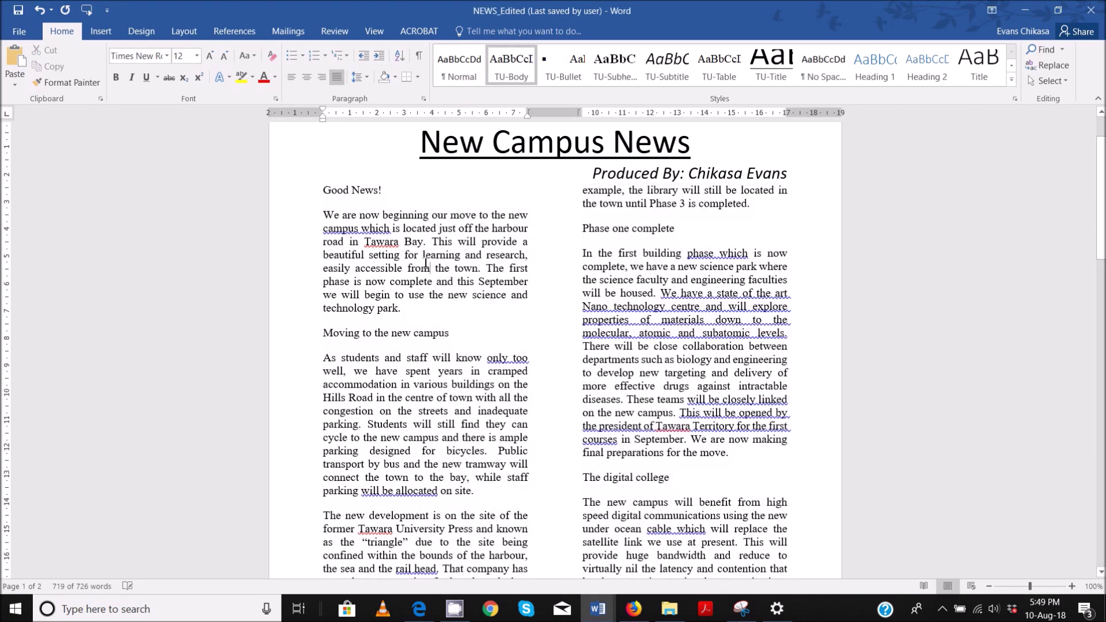
double_click(353, 191)
triple_click(353, 191)
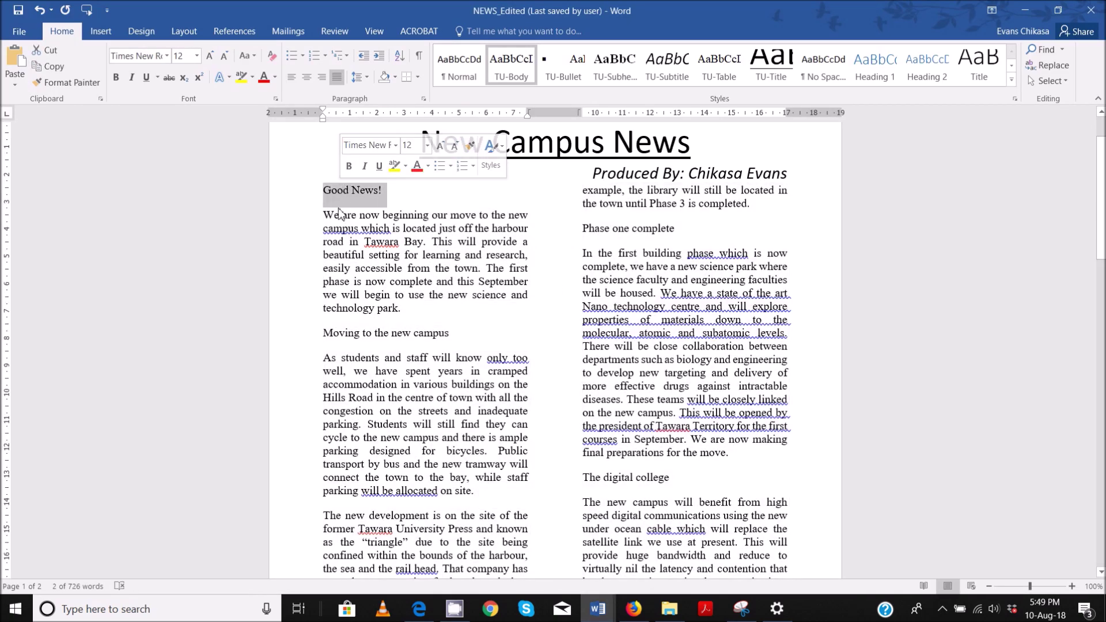
triple_click(404, 332, "ctrl")
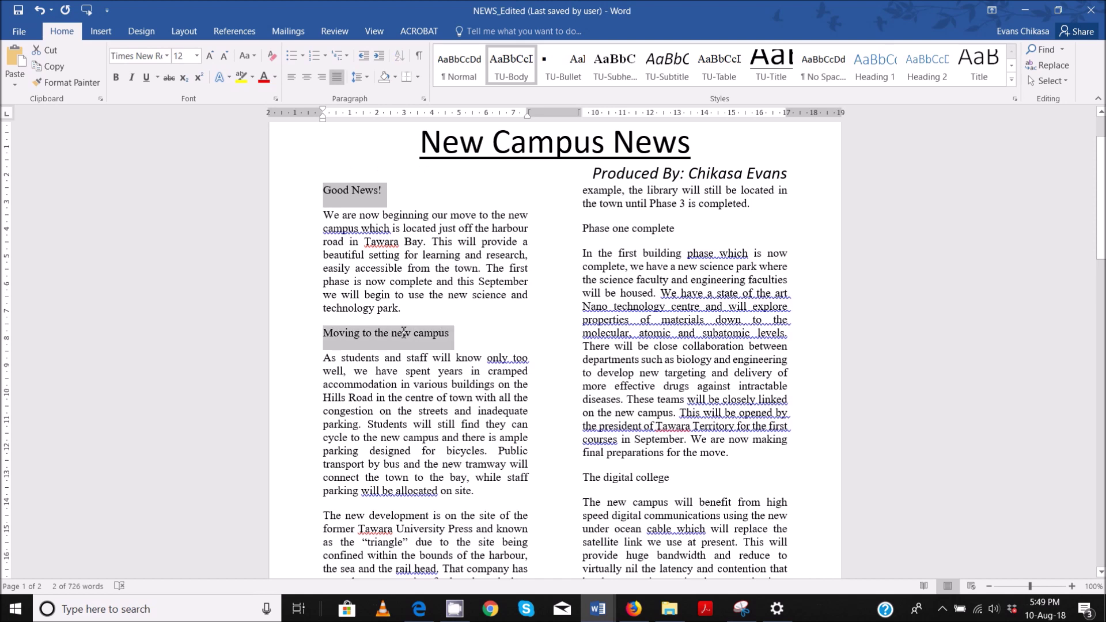
triple_click(639, 480, "ctrl")
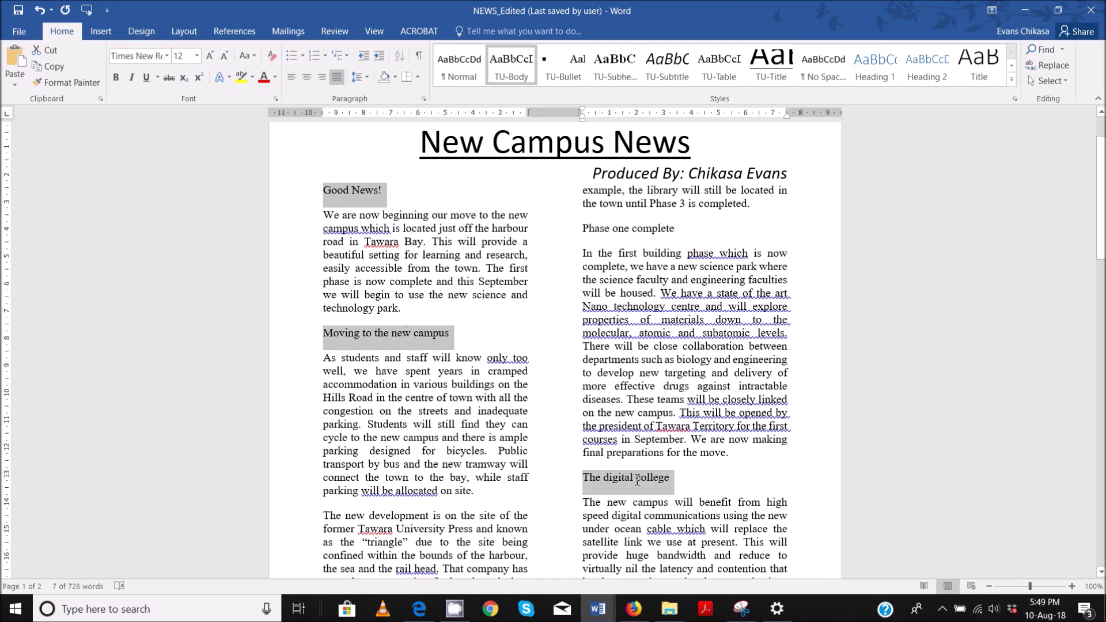
triple_click(624, 229, "ctrl")
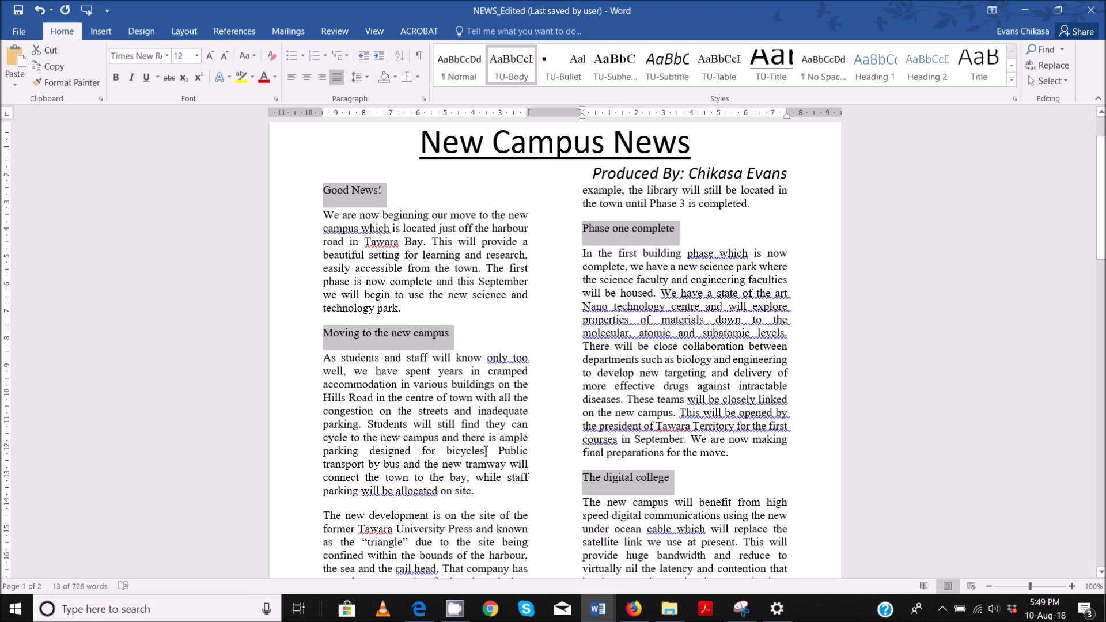
Add Safe Internet usage to the selection and apply TU-Subheading to all five headings.
scroll(484, 449, "down", 5)
scroll(484, 449, "down", 10)
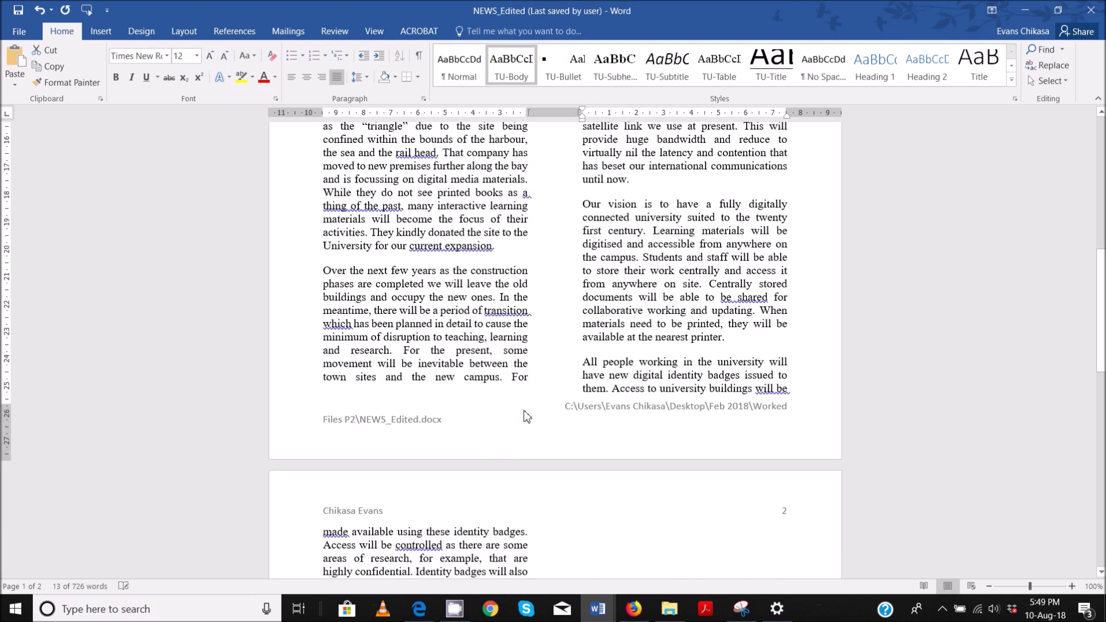
triple_click(376, 438, "ctrl")
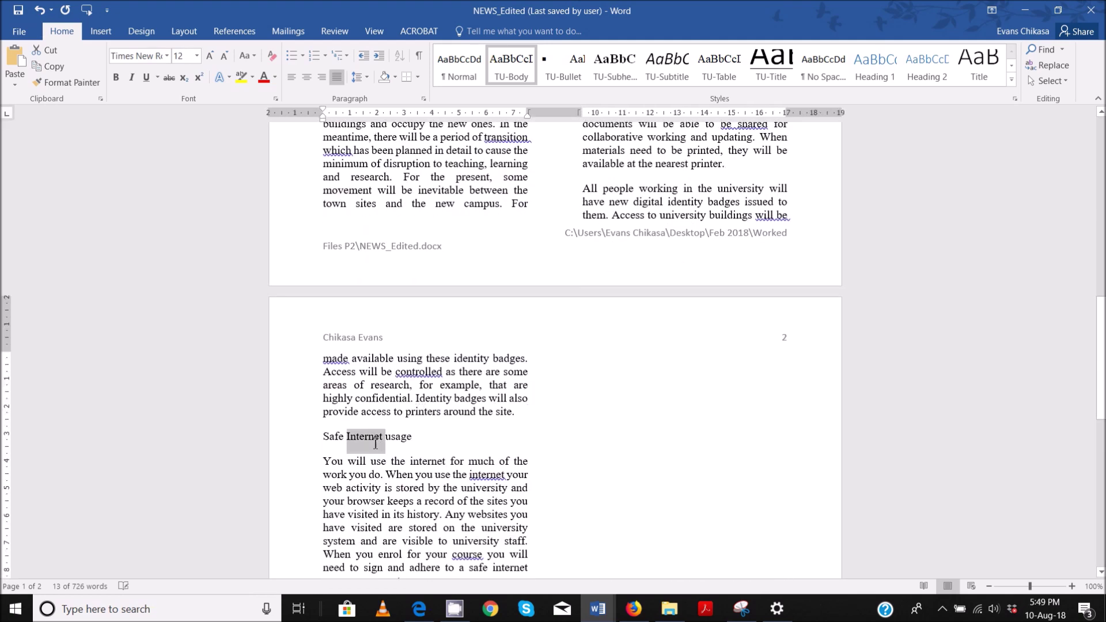
scroll(611, 300, "down", 1)
scroll(620, 308, "down", 5)
scroll(628, 311, "up", 15)
scroll(673, 331, "up", 3)
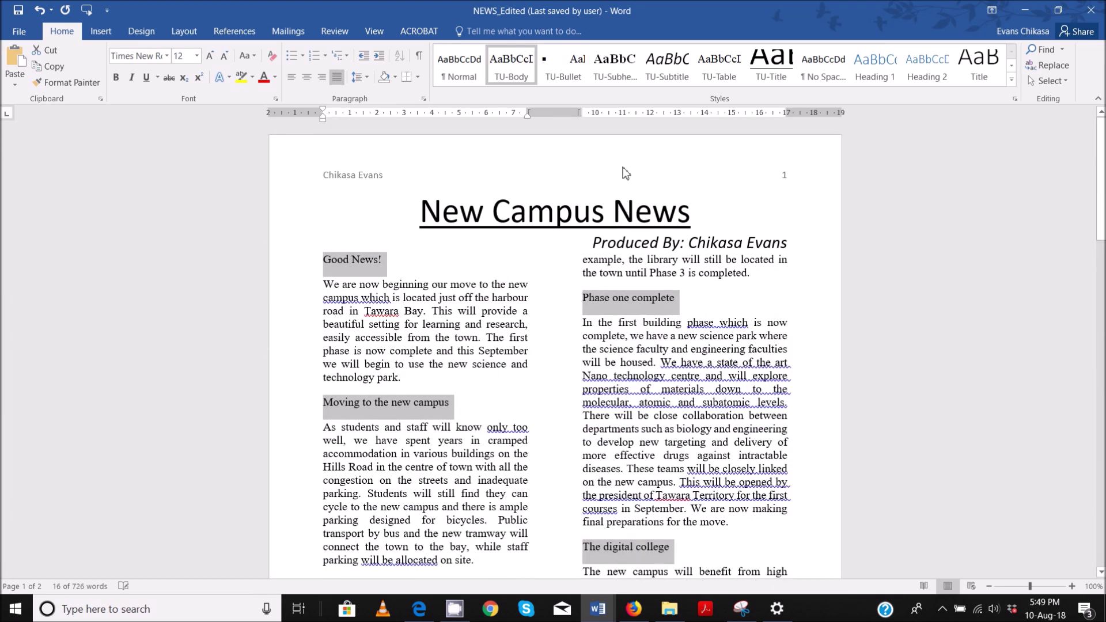
left_click(622, 71)
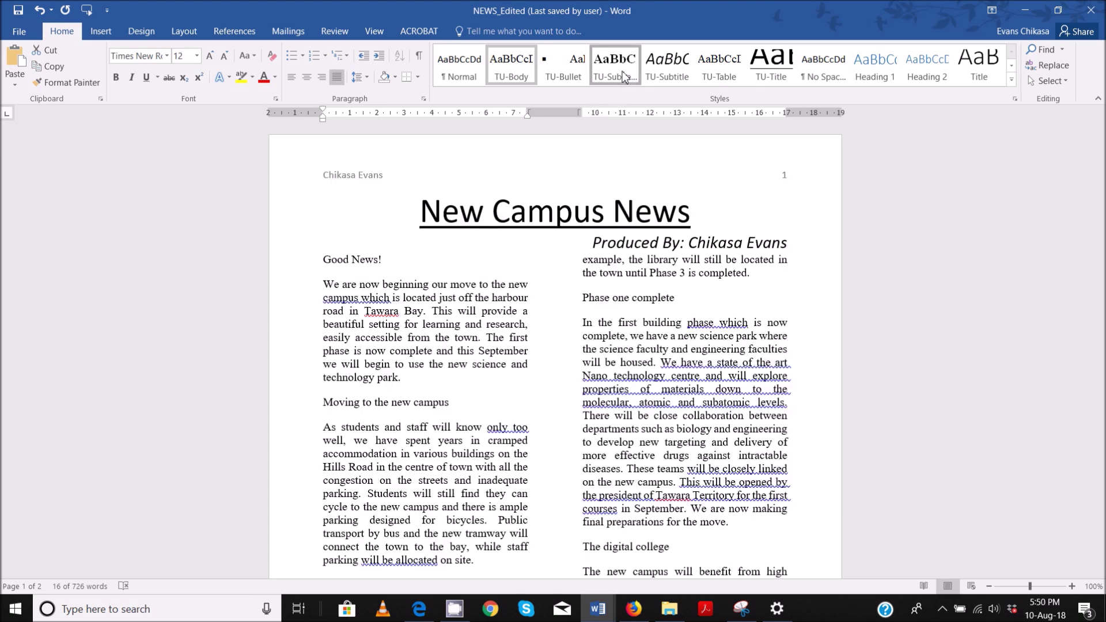
left_click(420, 610)
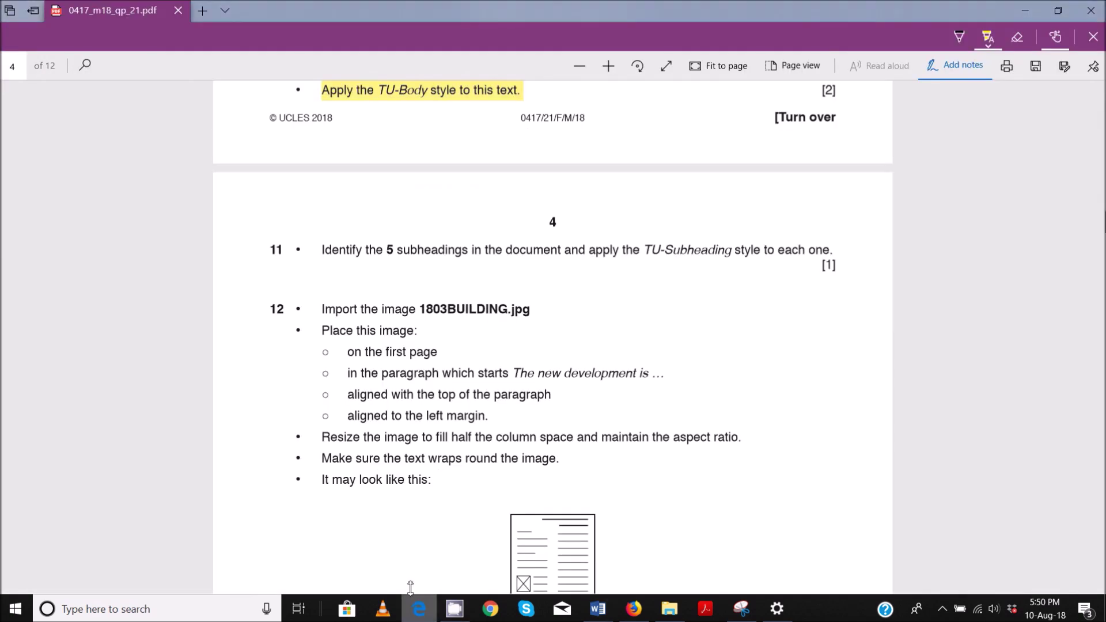
Highlight 1803BUILDING.jpg and its paragraph-top and left-margin placement requirements in question 12.
scroll(398, 386, "up", 2)
scroll(405, 380, "down", 2)
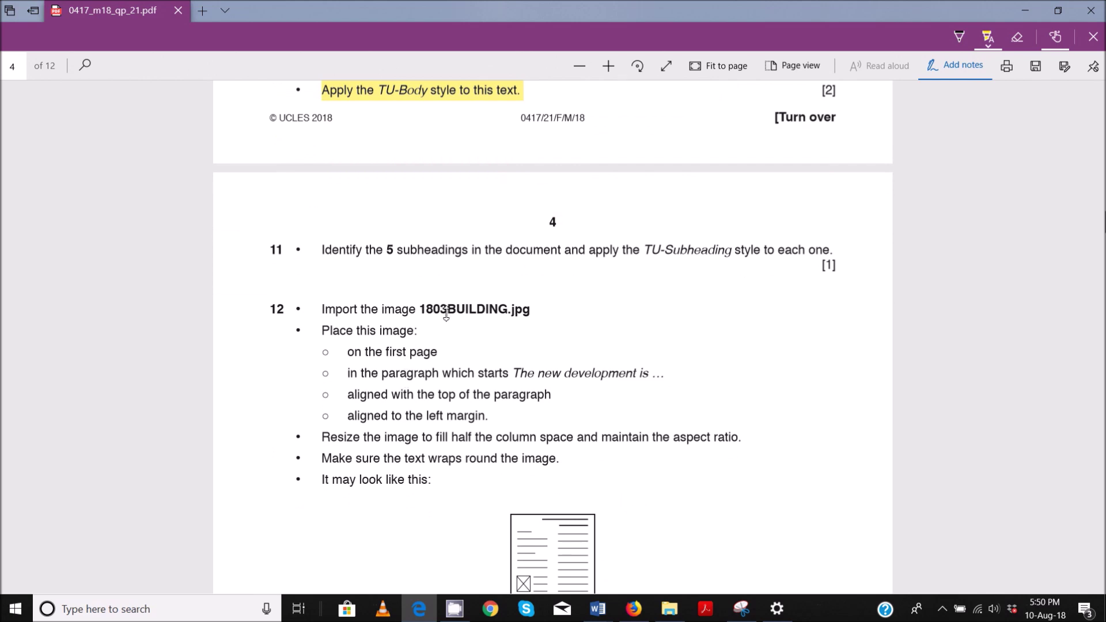
left_click_drag(418, 310, 507, 309)
mouse_move(341, 339)
left_mouse_down()
mouse_move(352, 351)
mouse_move(544, 338)
mouse_move(486, 351)
mouse_move(500, 372)
mouse_move(659, 376)
left_mouse_up()
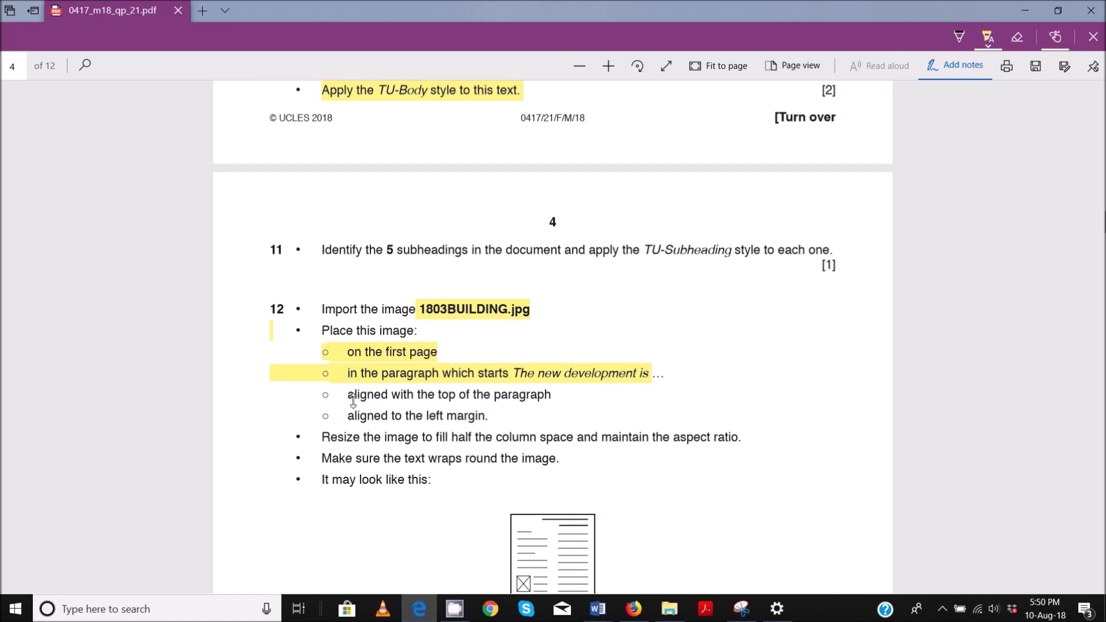
left_click_drag(325, 395, 552, 397)
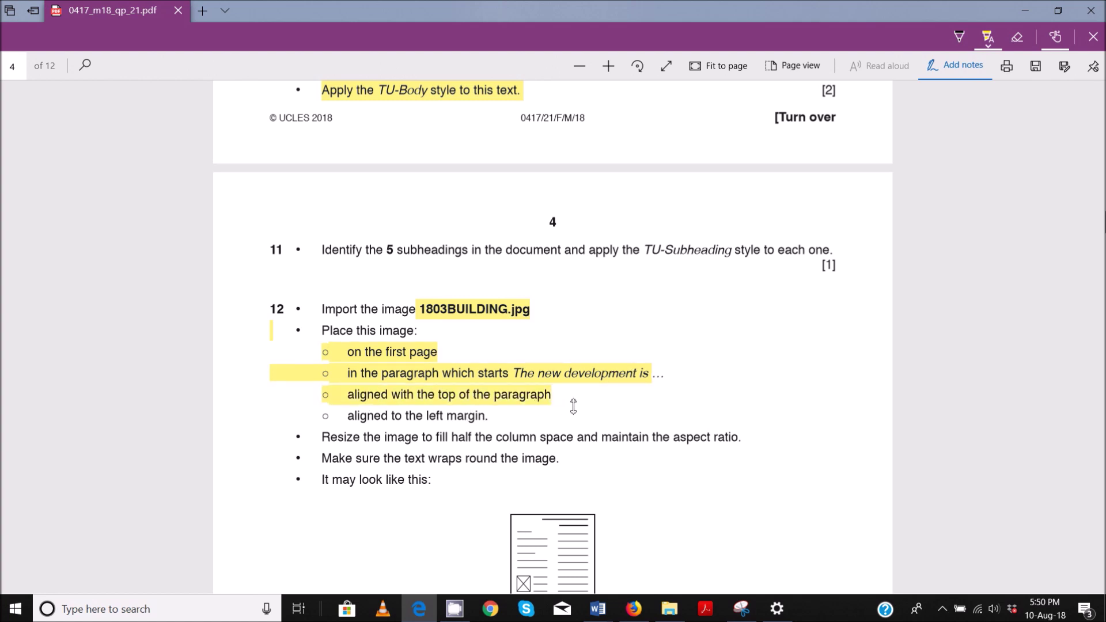
left_click_drag(337, 426, 408, 416)
mouse_move(606, 608)
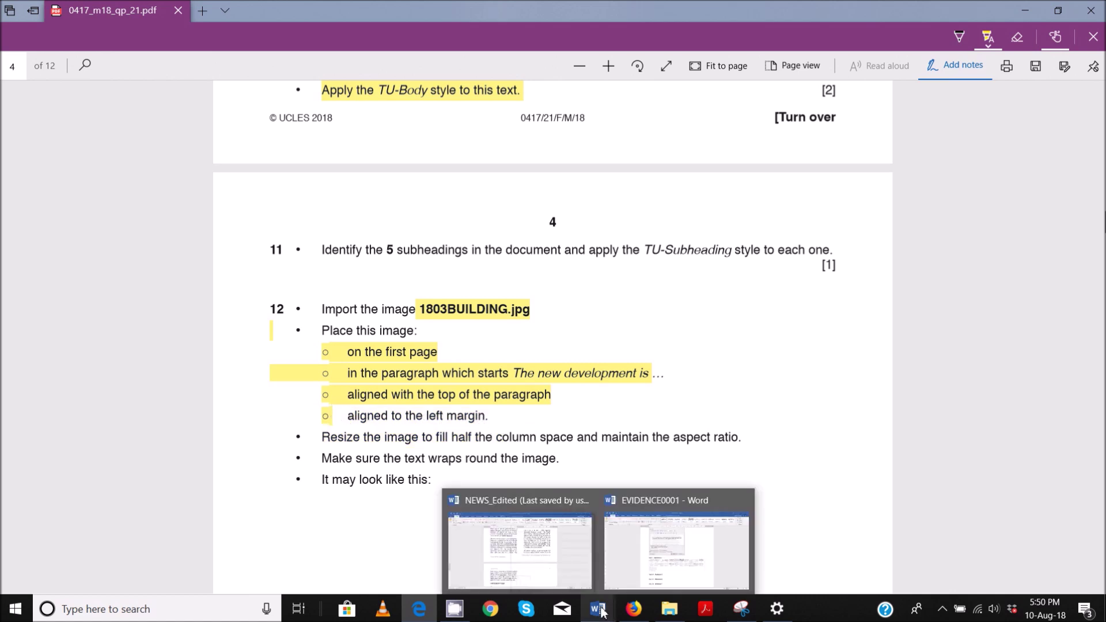
mouse_move(553, 559)
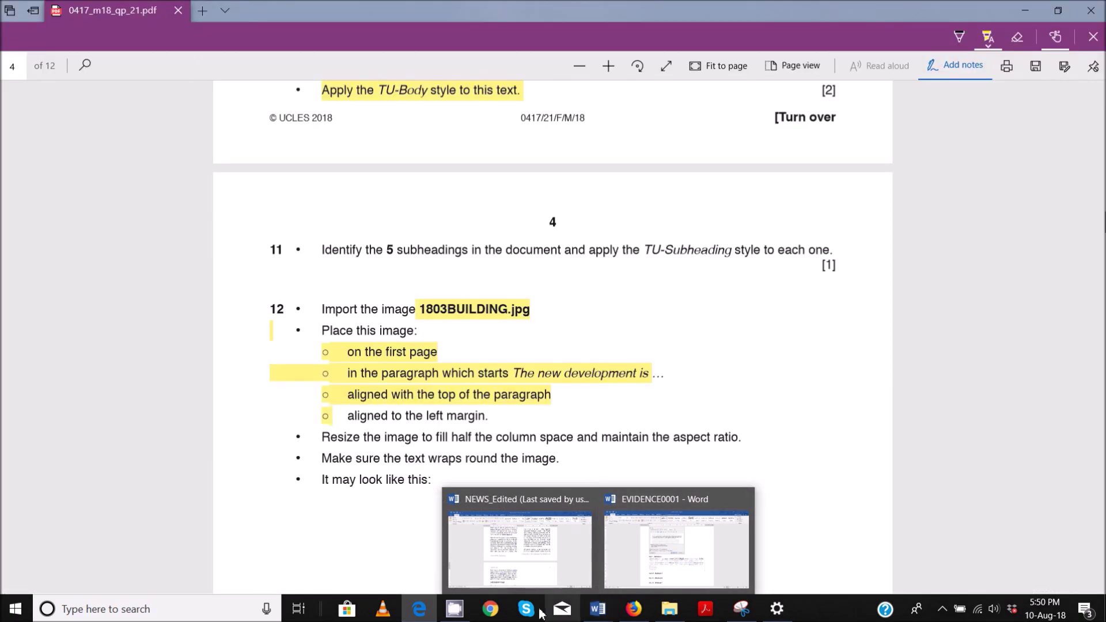
mouse_move(431, 615)
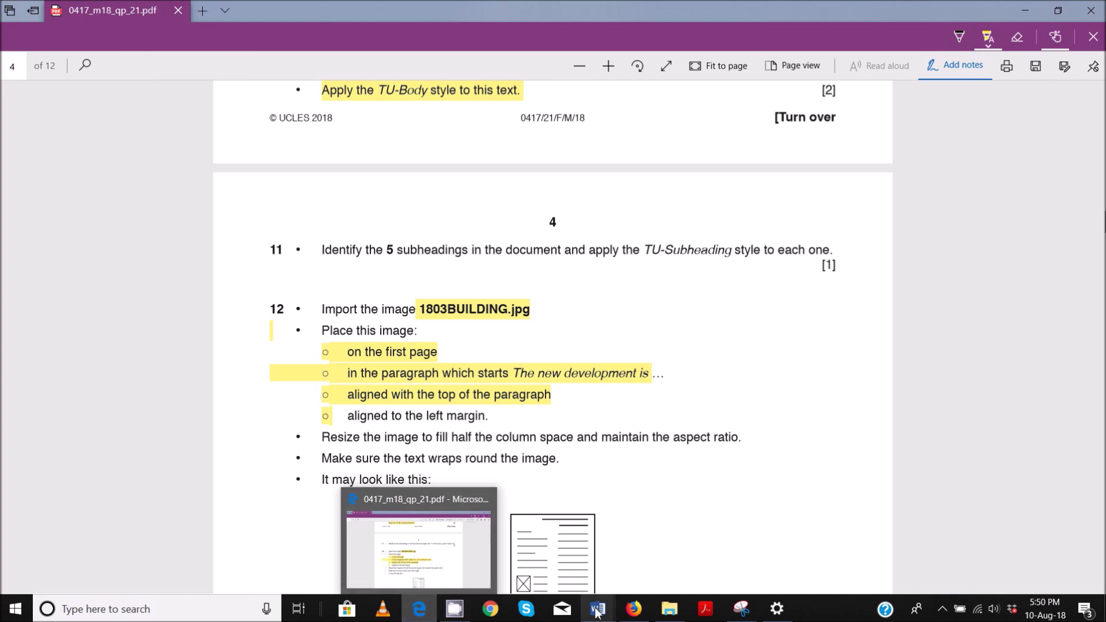
Search for 'the new develo' and place the cursor before 'The new development' paragraph.
left_click(560, 551)
key("ctrl+f")
type("the")
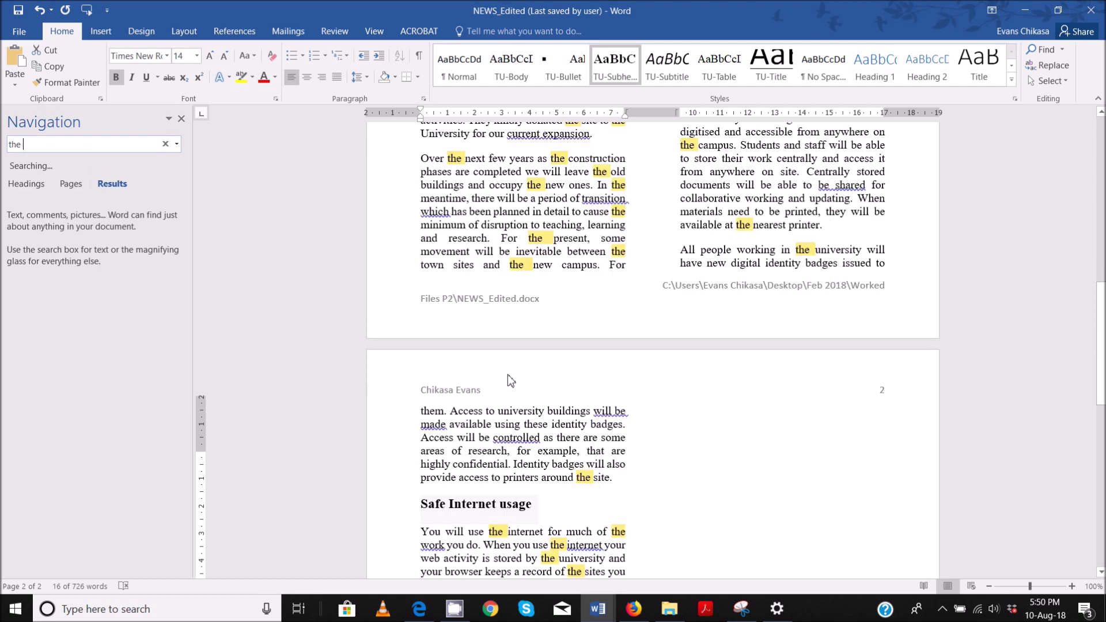
type(" new ")
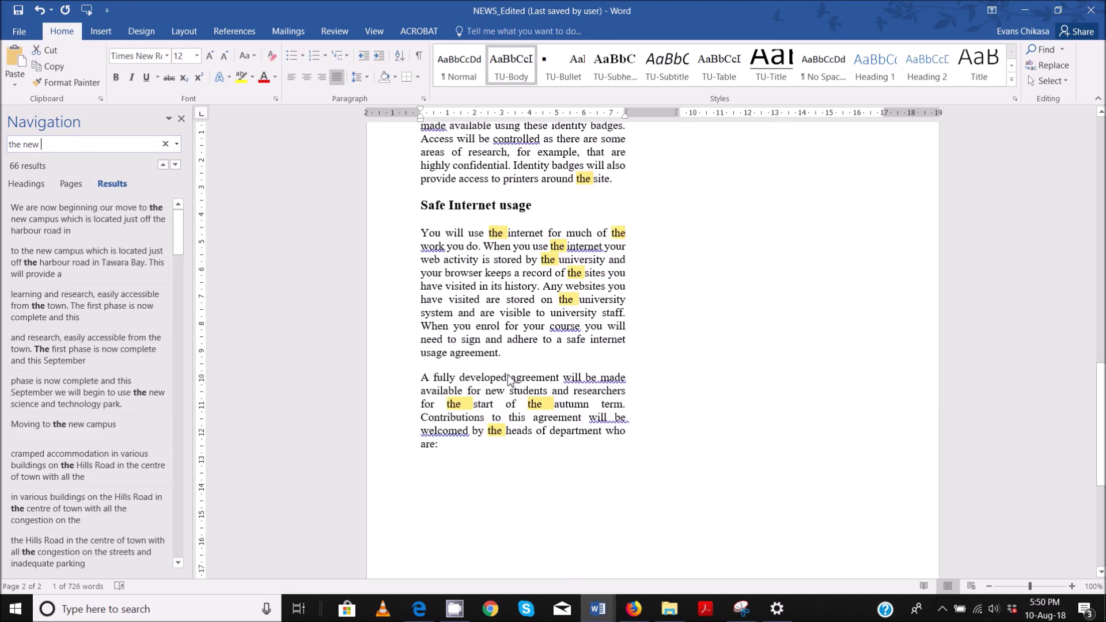
type("development")
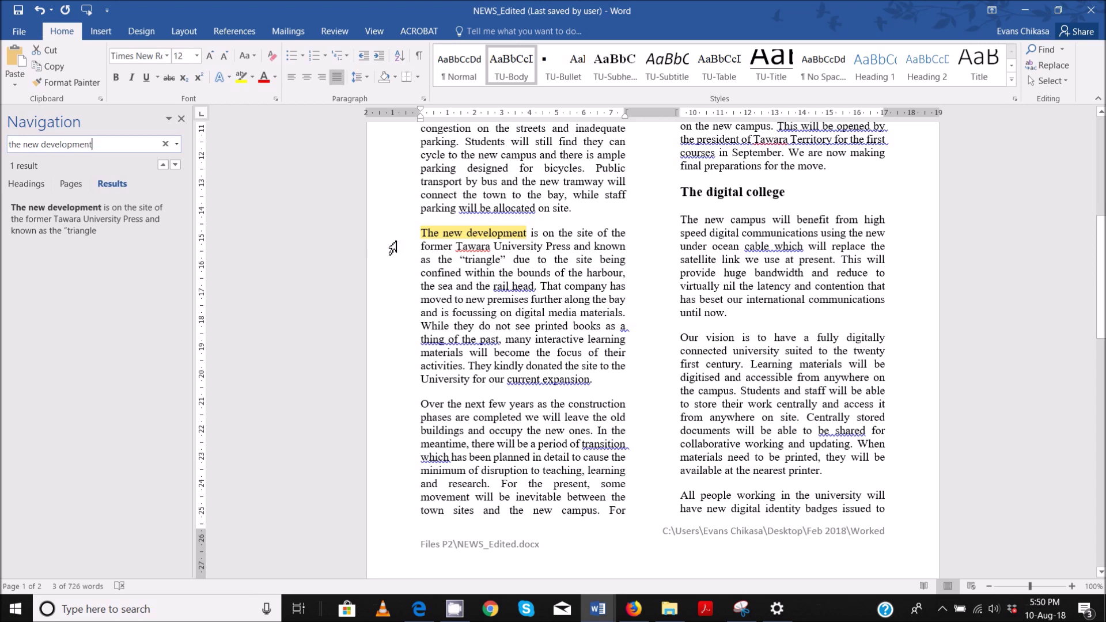
left_click(425, 237)
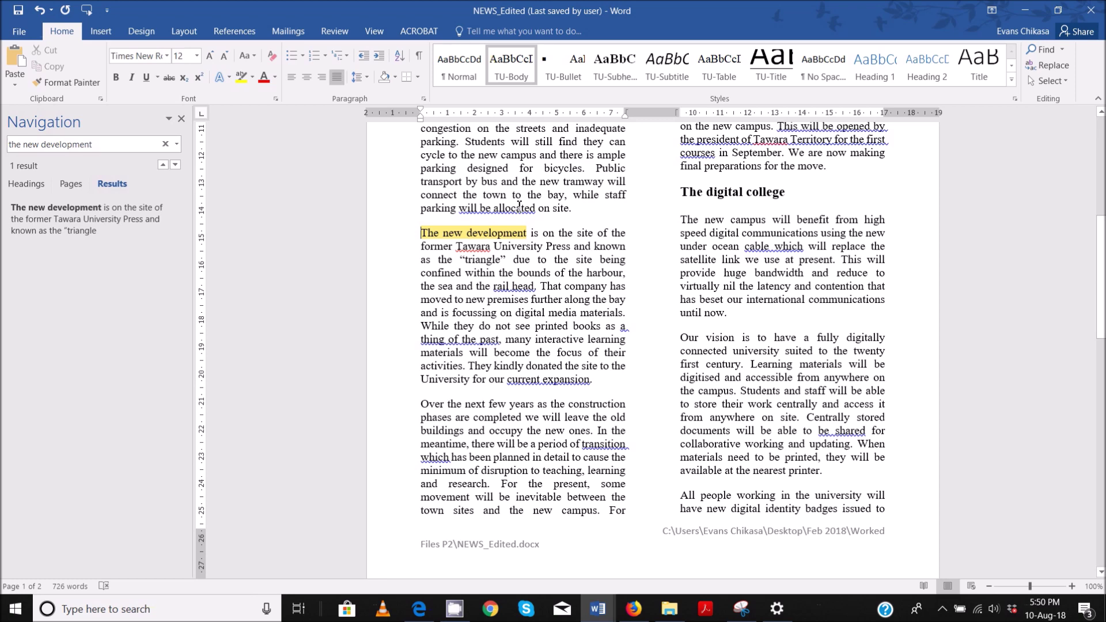
left_click(95, 33)
Insert the 1803BUILDING photo from the Worked Files P2 folder above 'The new development' paragraph.
left_click(142, 64)
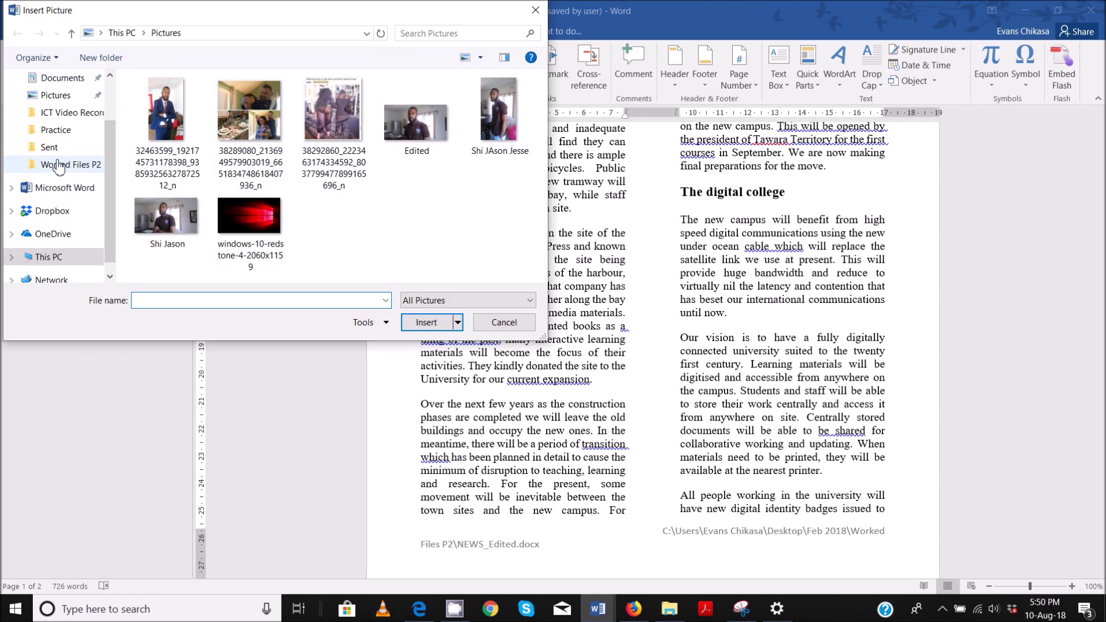
scroll(57, 170, "down", 1)
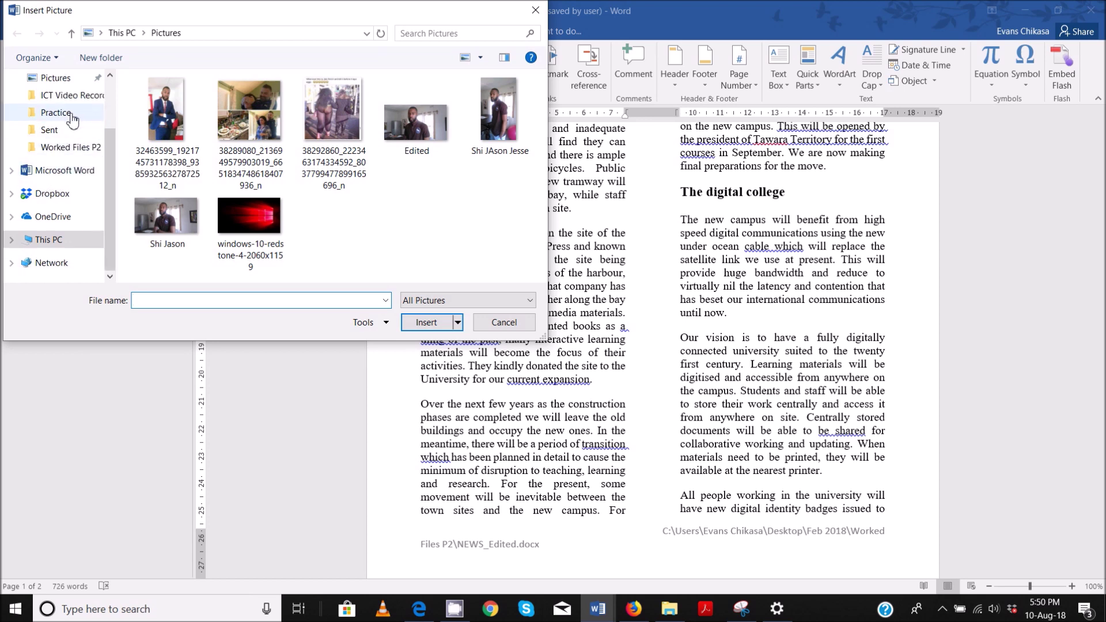
left_click(65, 150)
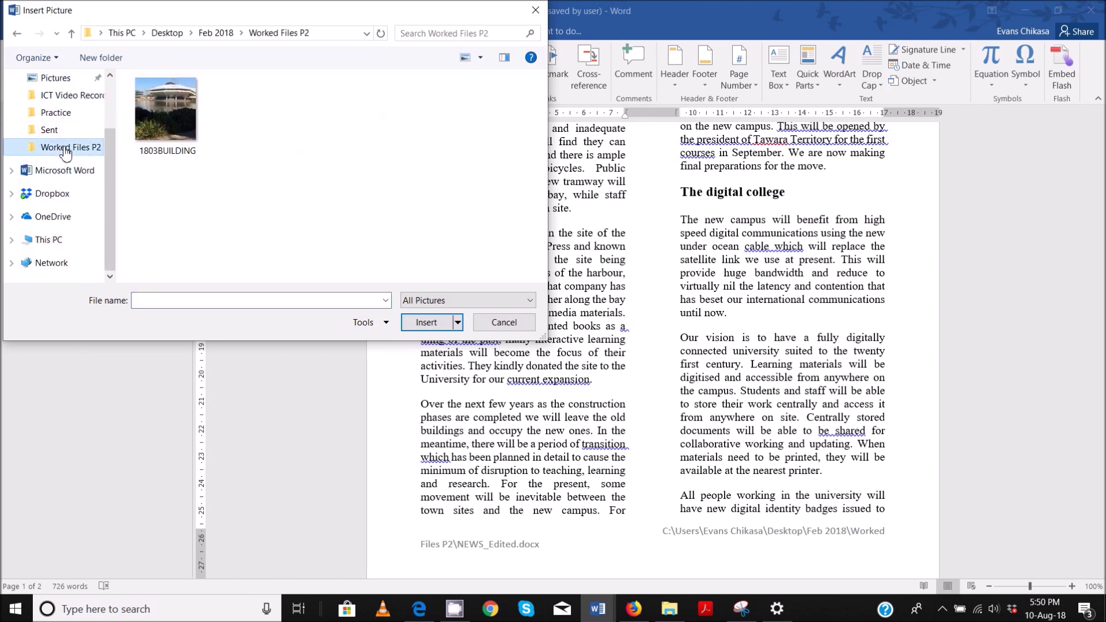
left_click(171, 122)
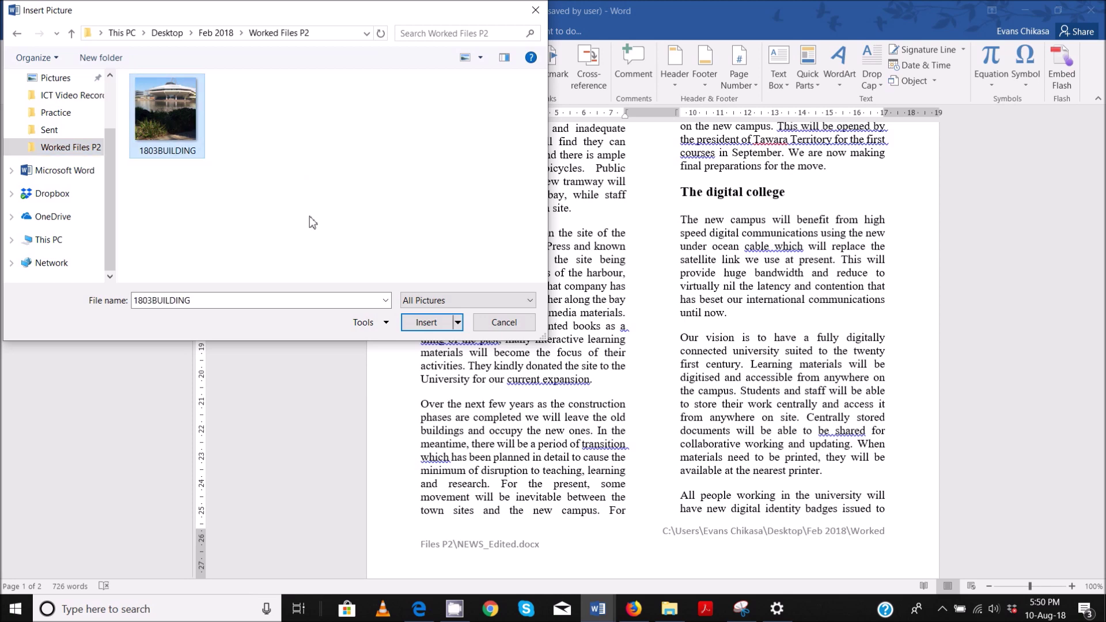
left_click(435, 323)
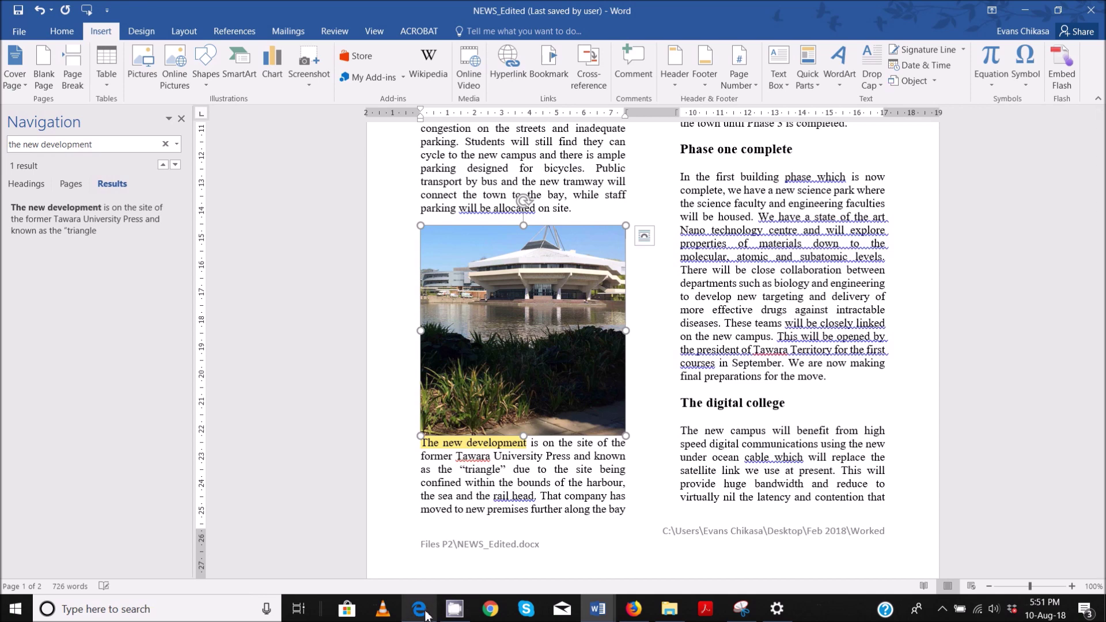
Check the question paper's instructions in the PDF, then return to the newsletter.
mouse_move(426, 615)
left_click(432, 585)
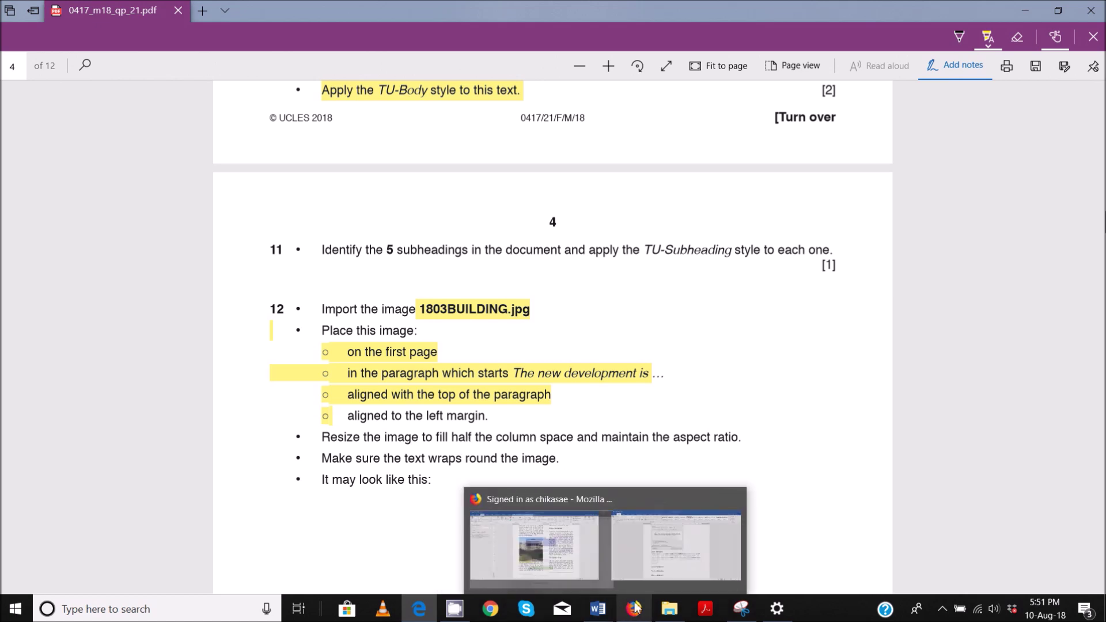
mouse_move(598, 608)
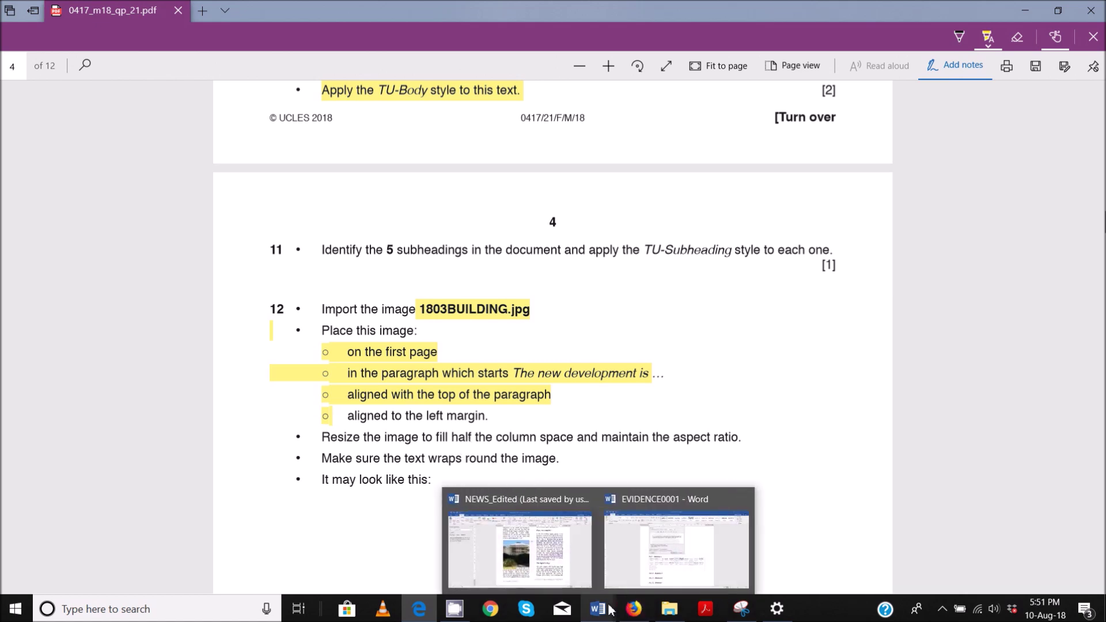
left_click(547, 550)
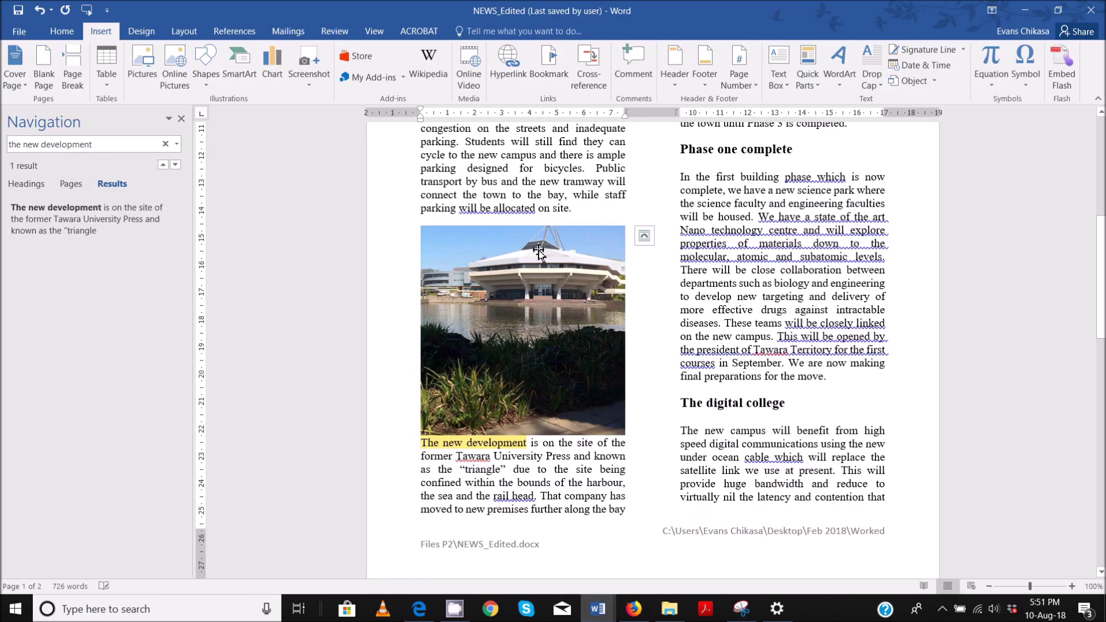
Review the photo's Size and Position settings (7.5 × 7.69 cm, 15%) without changes, and show Layout.
right_click(522, 261)
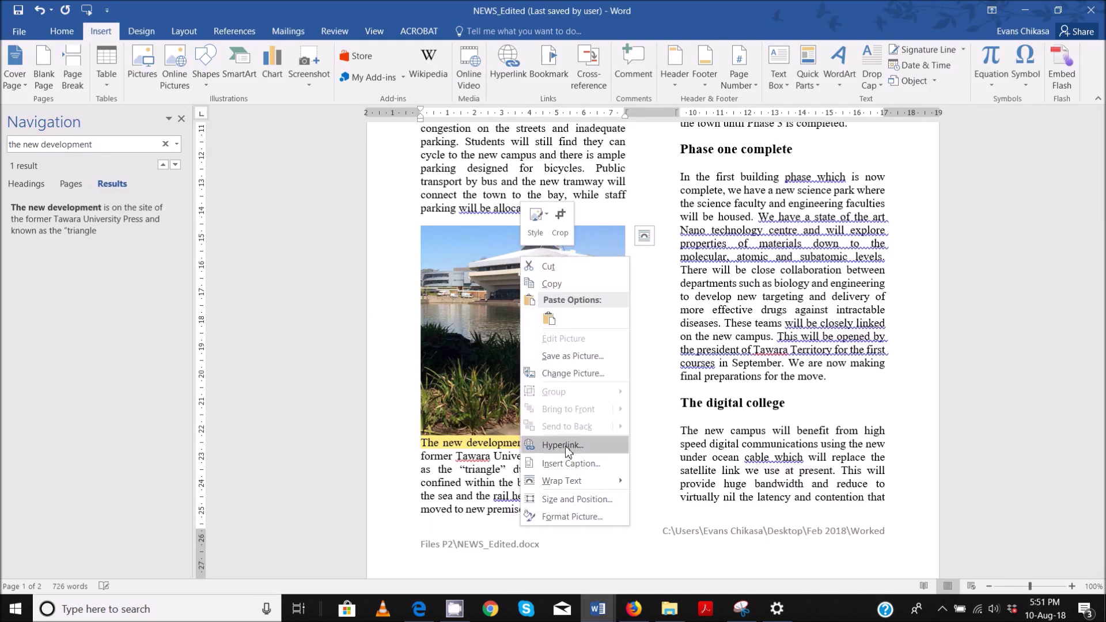
left_click(585, 498)
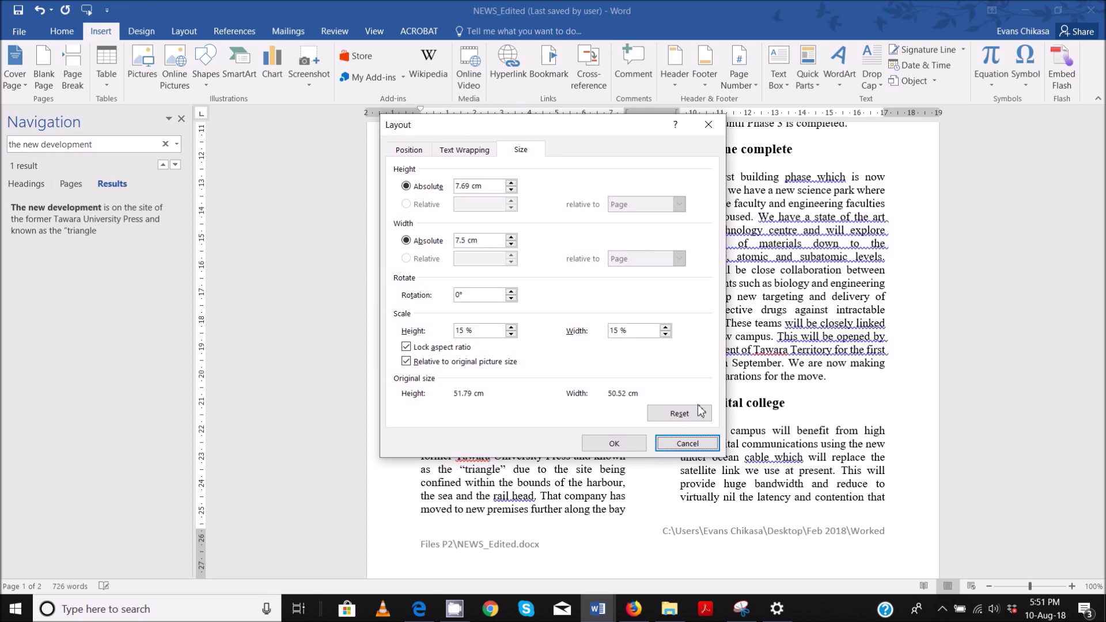
left_click(714, 444)
right_click(488, 156)
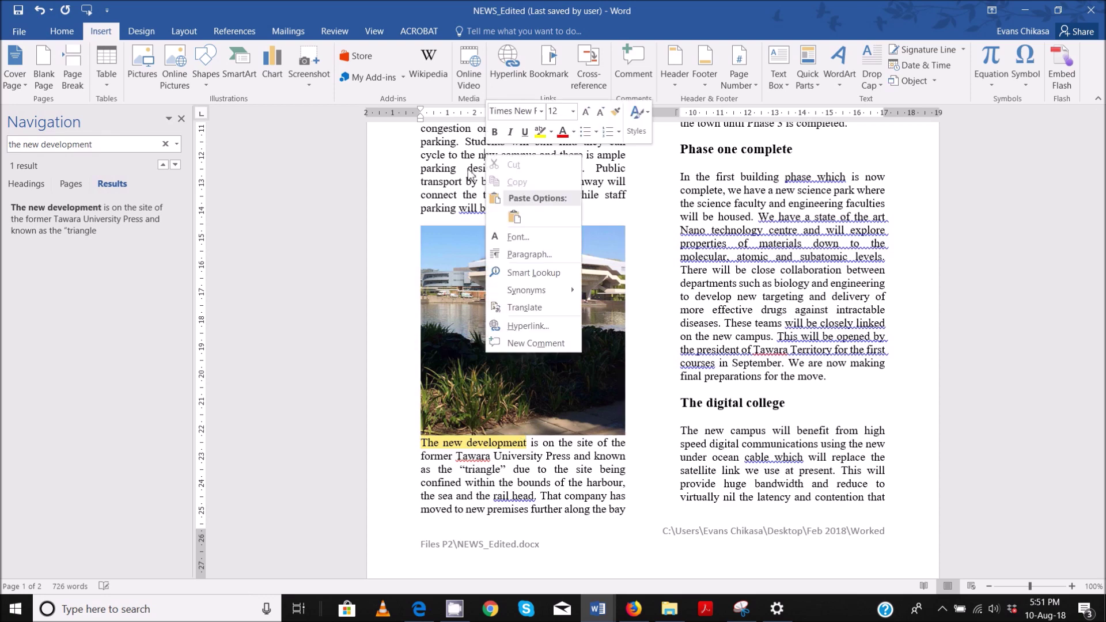
left_click(184, 31)
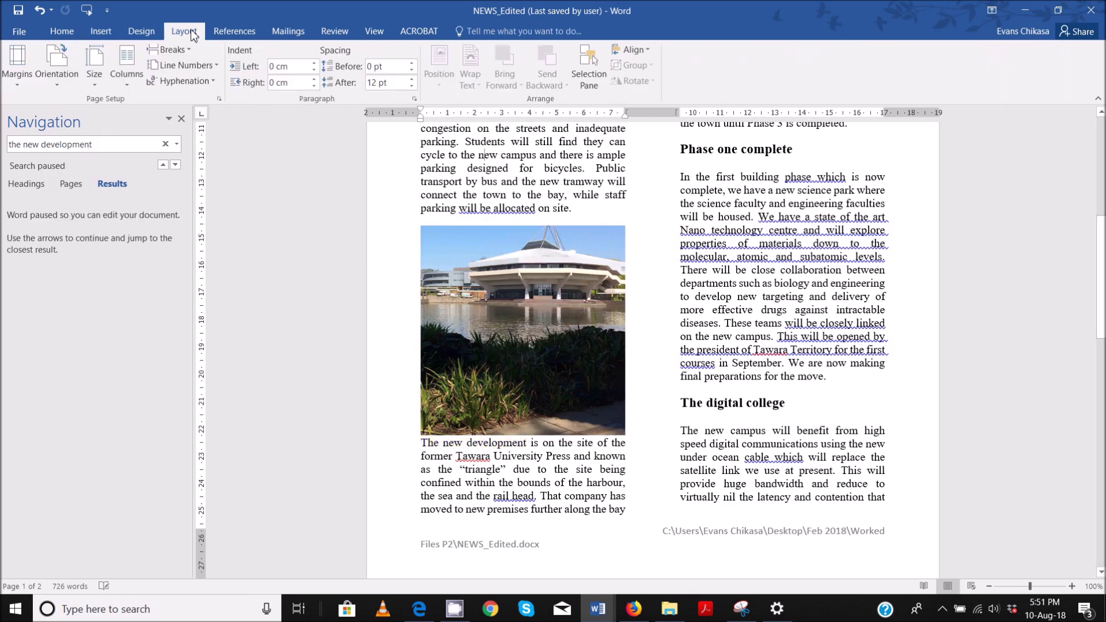
left_click(123, 85)
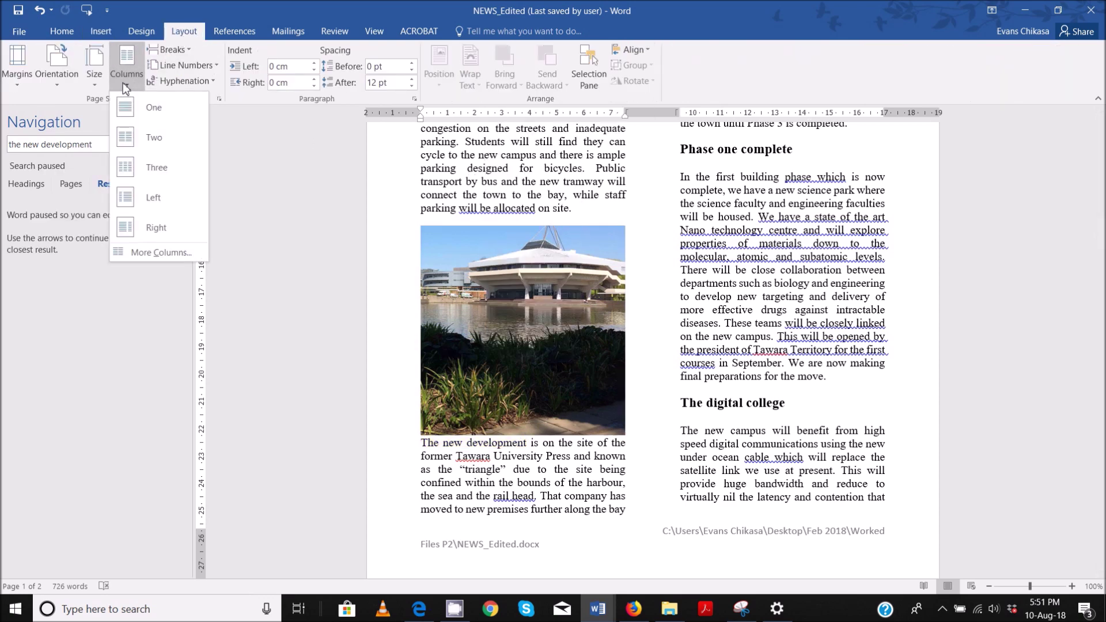
left_click(143, 250)
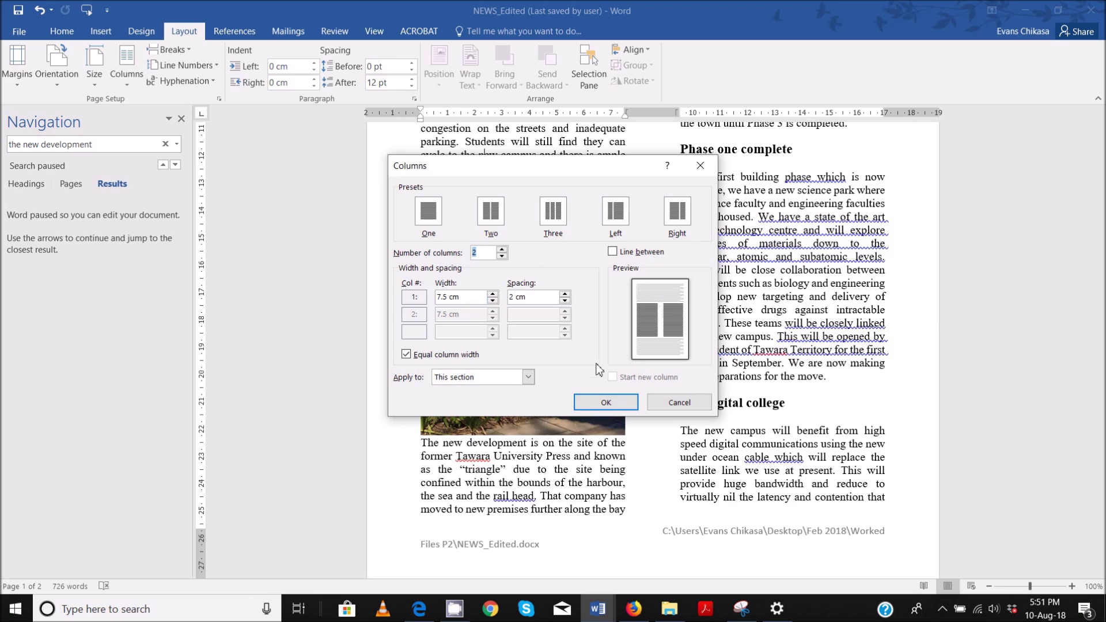
left_click(676, 403)
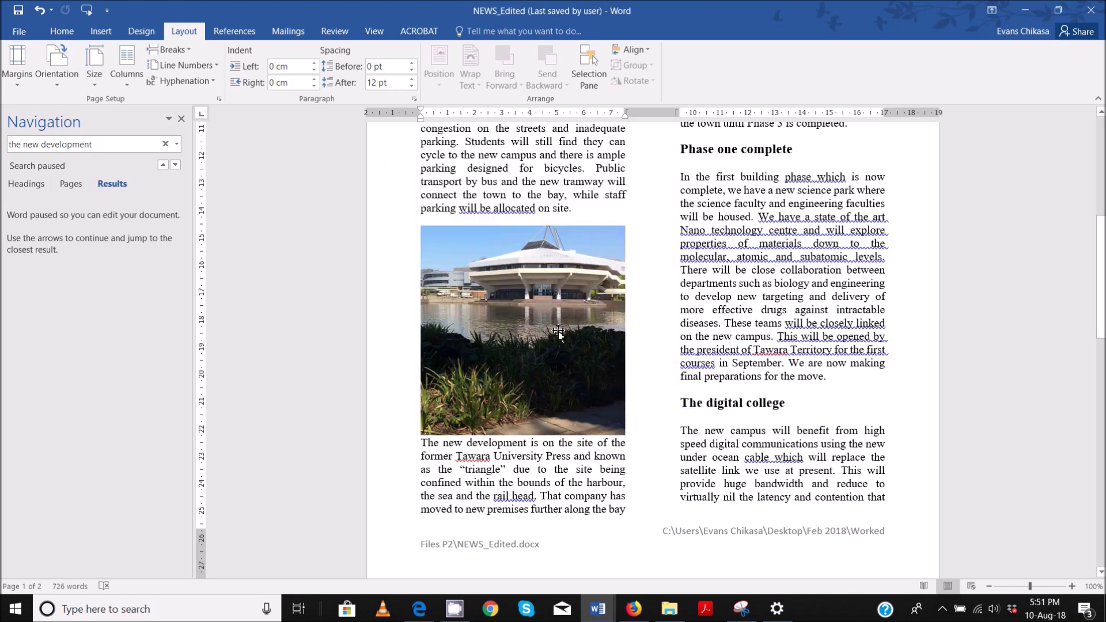
Resize the building photo to 3.75 cm wide with aspect ratio locked, then view the question paper.
right_click(554, 332)
left_click(582, 301)
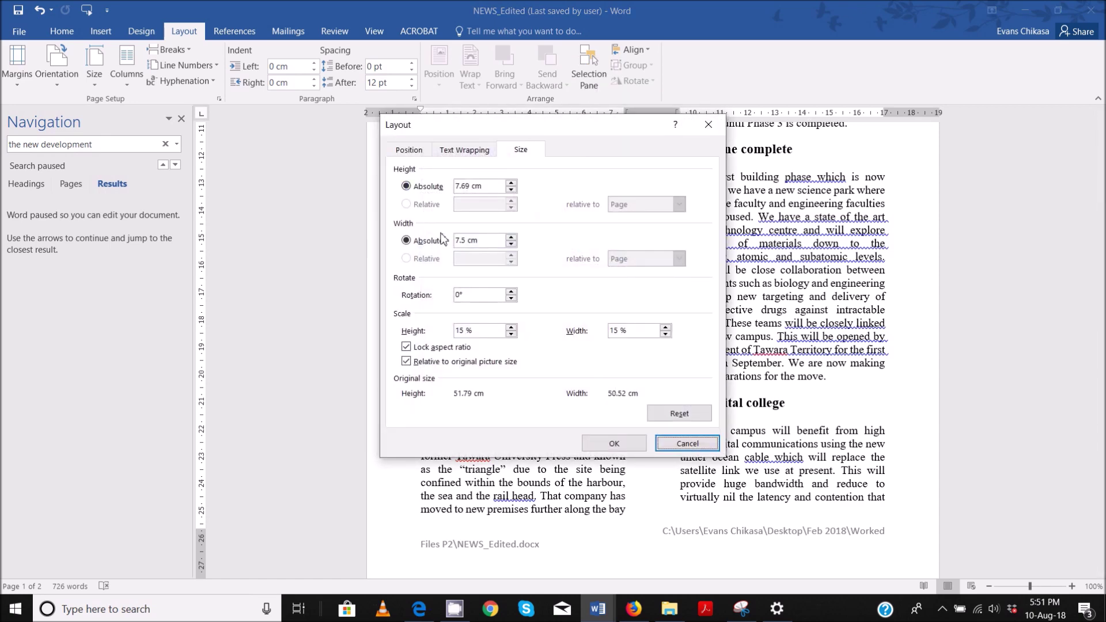
left_click_drag(499, 243, 430, 242)
type("3.75")
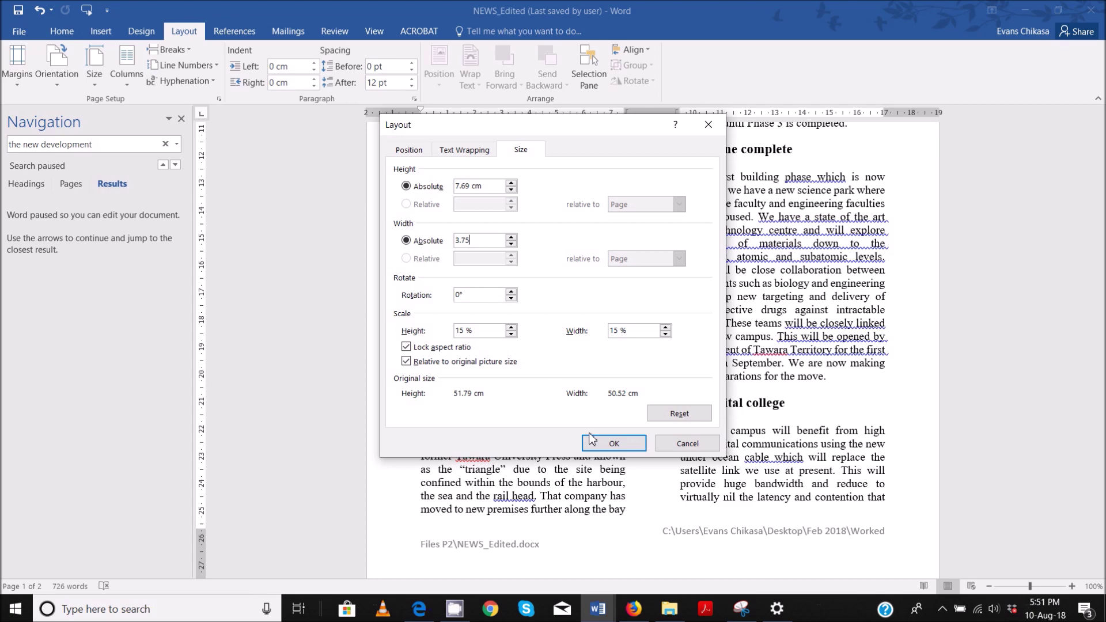
left_click(613, 443)
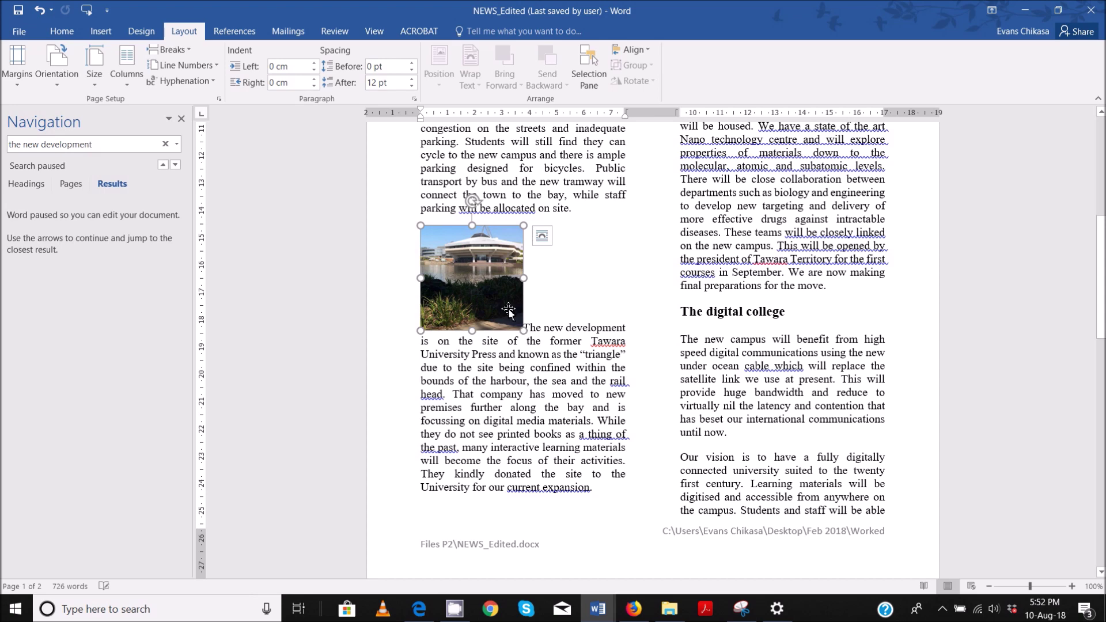
mouse_move(429, 616)
left_click(413, 554)
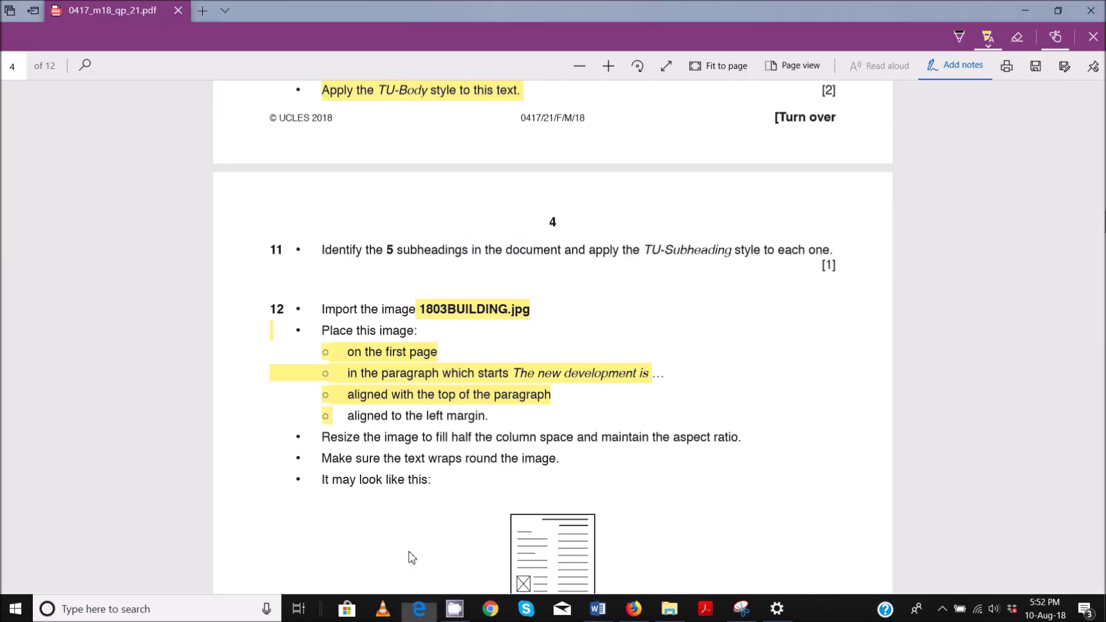
Highlight question 12's resize and text-wrapping bullets in yellow and scroll further down the PDF.
left_click_drag(324, 439, 741, 439)
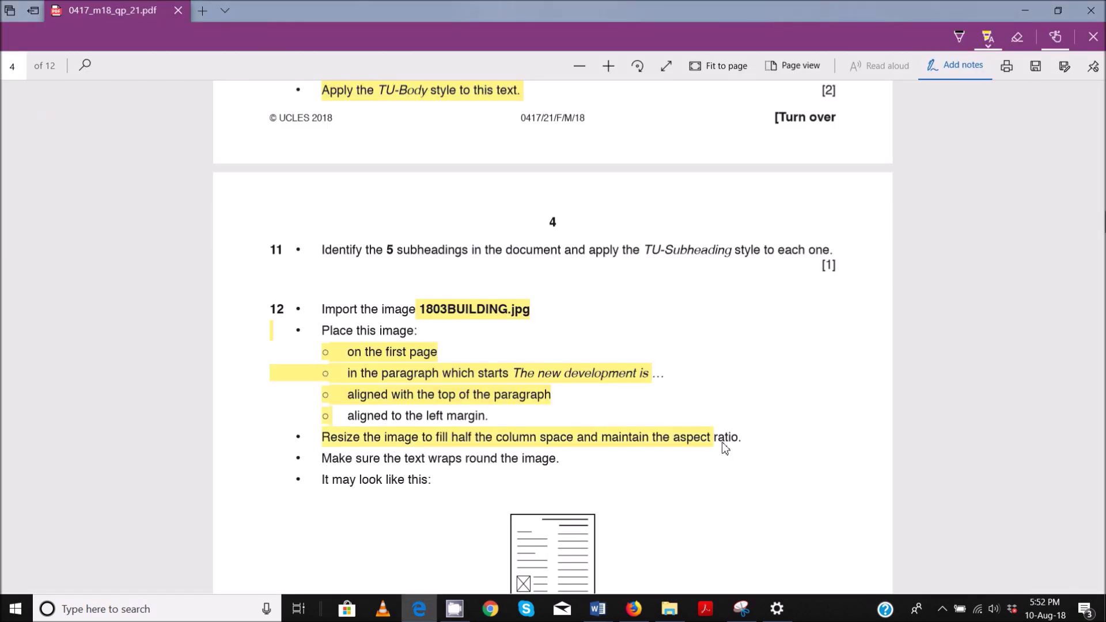
left_click_drag(326, 459, 556, 461)
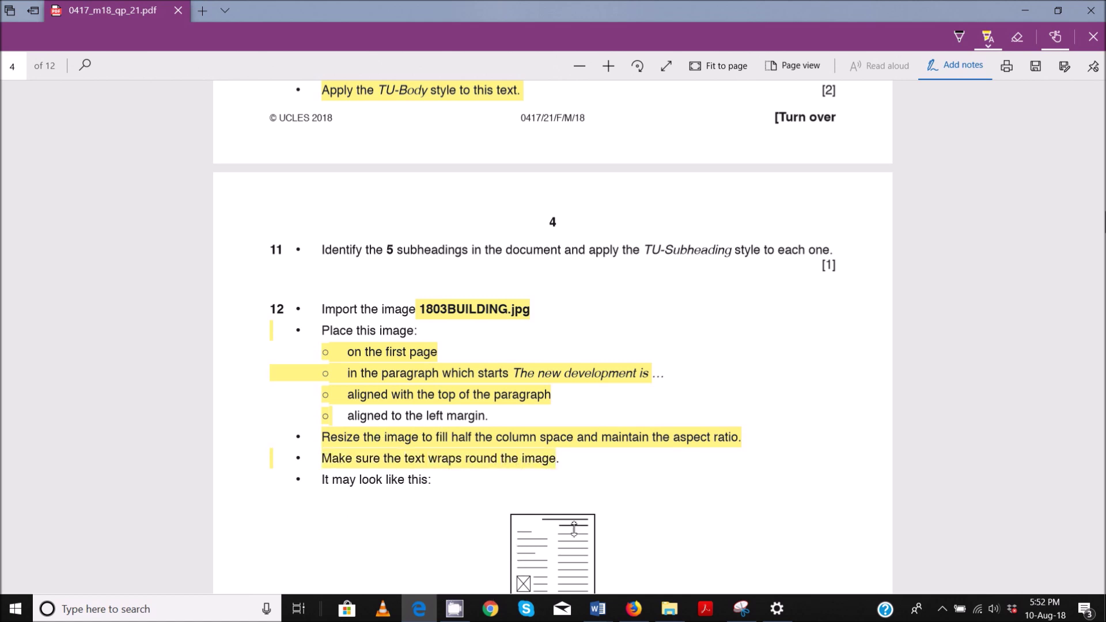
scroll(530, 484, "down", 2)
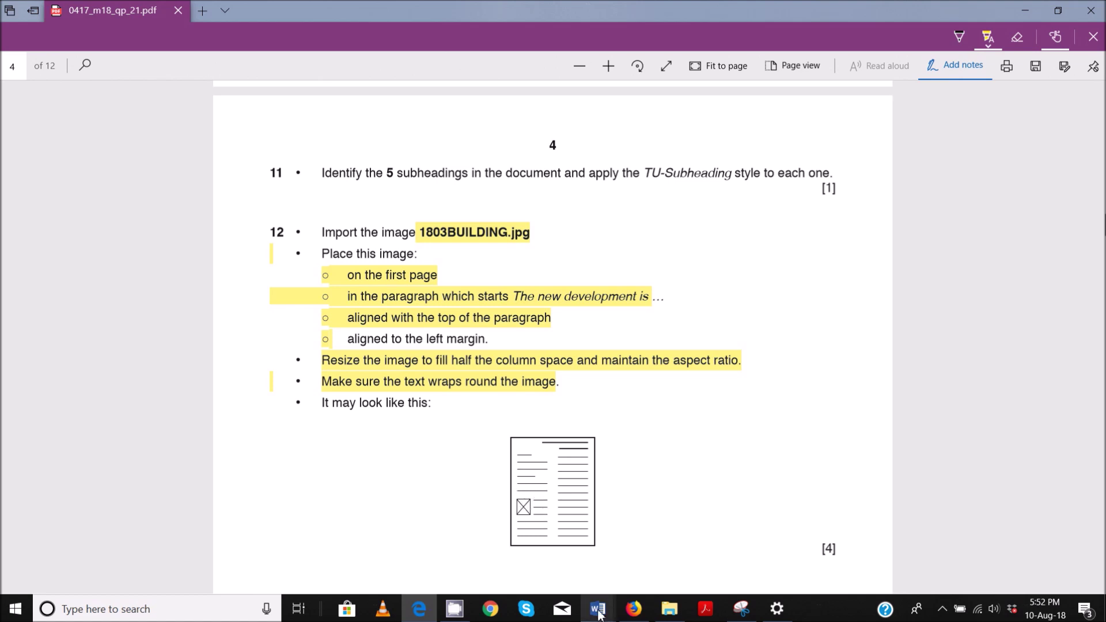
Give the building photo Square text wrapping so 'The new development' paragraph flows beside it.
mouse_move(598, 609)
left_click(556, 570)
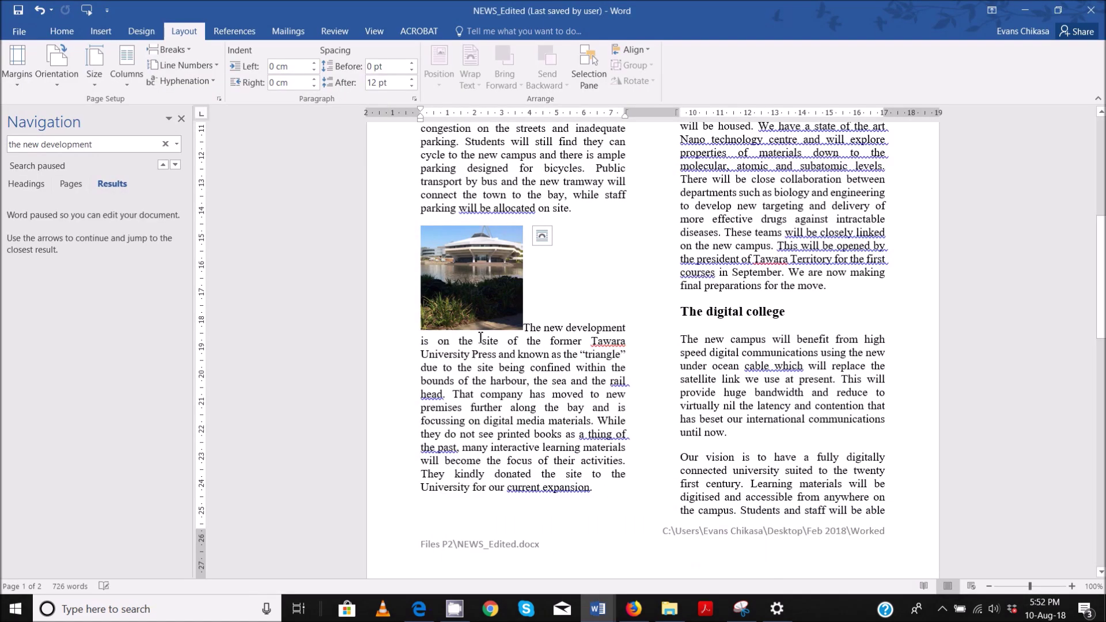
right_click(478, 302)
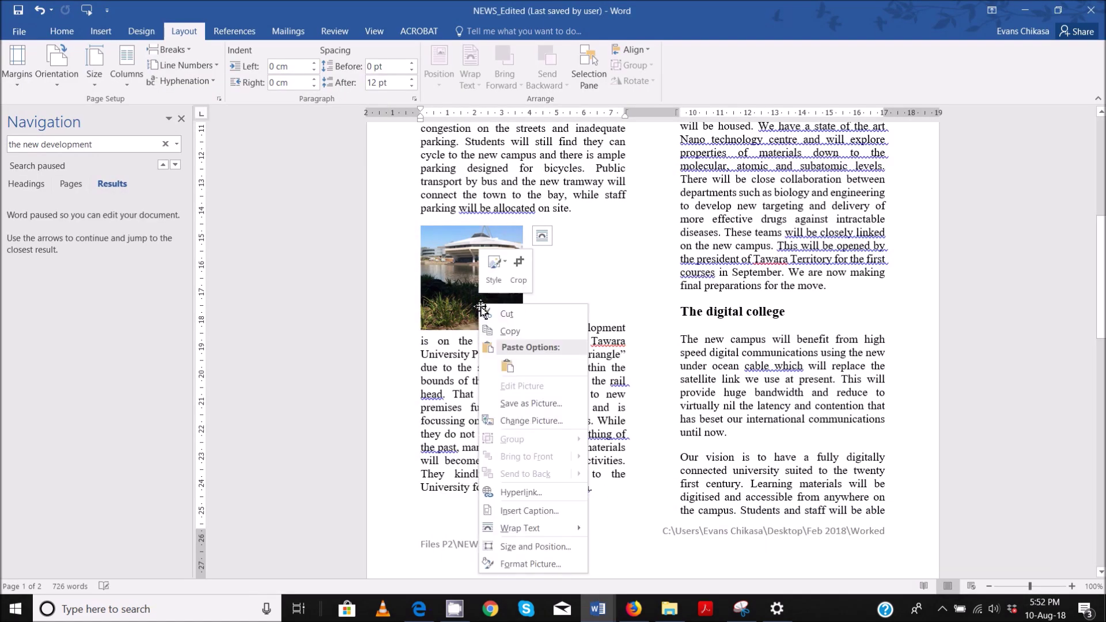
left_click(541, 235)
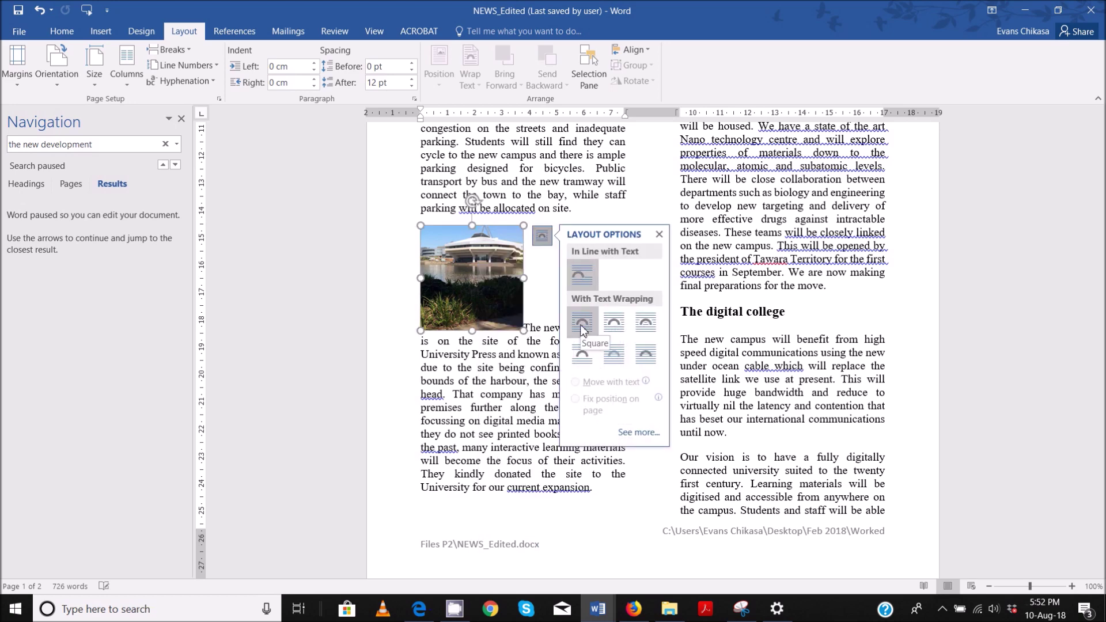
right_click(507, 285)
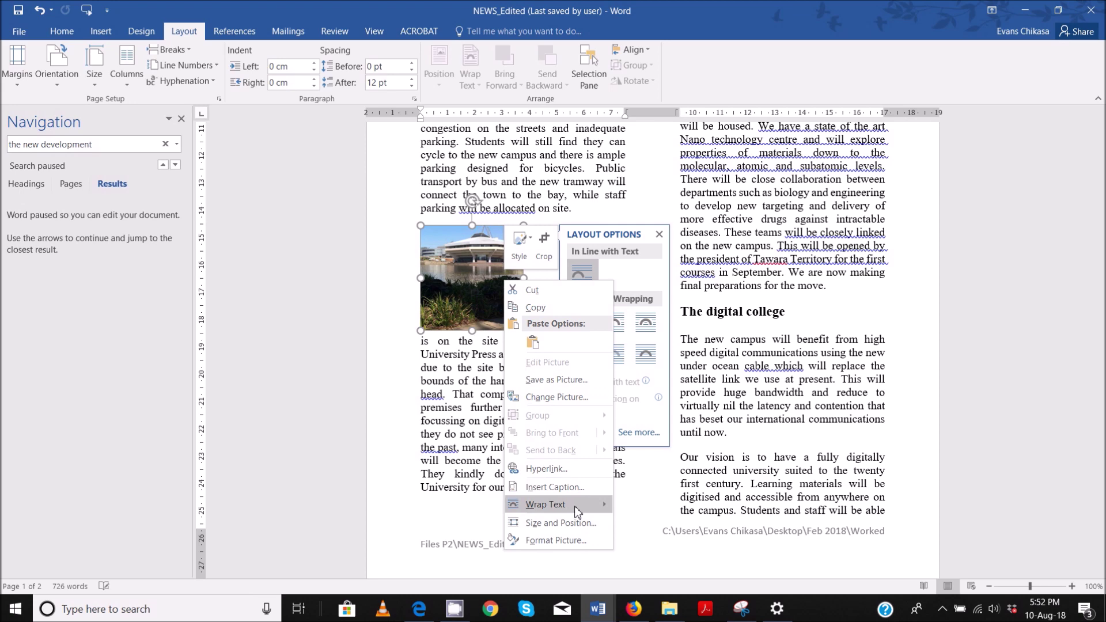
mouse_move(576, 507)
left_click(661, 412)
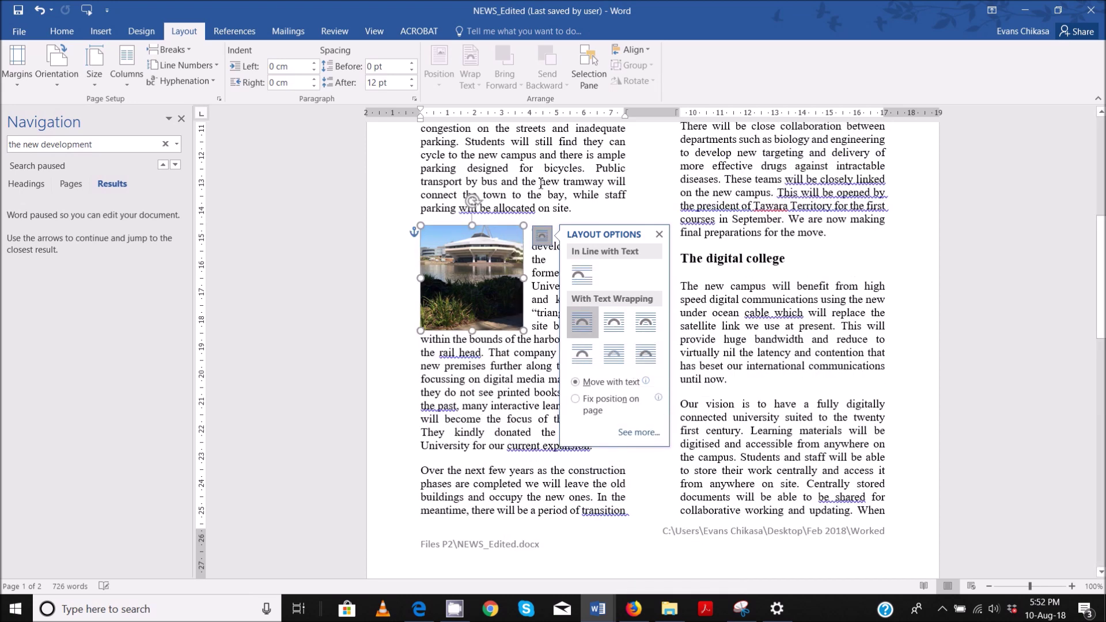
left_click(500, 405)
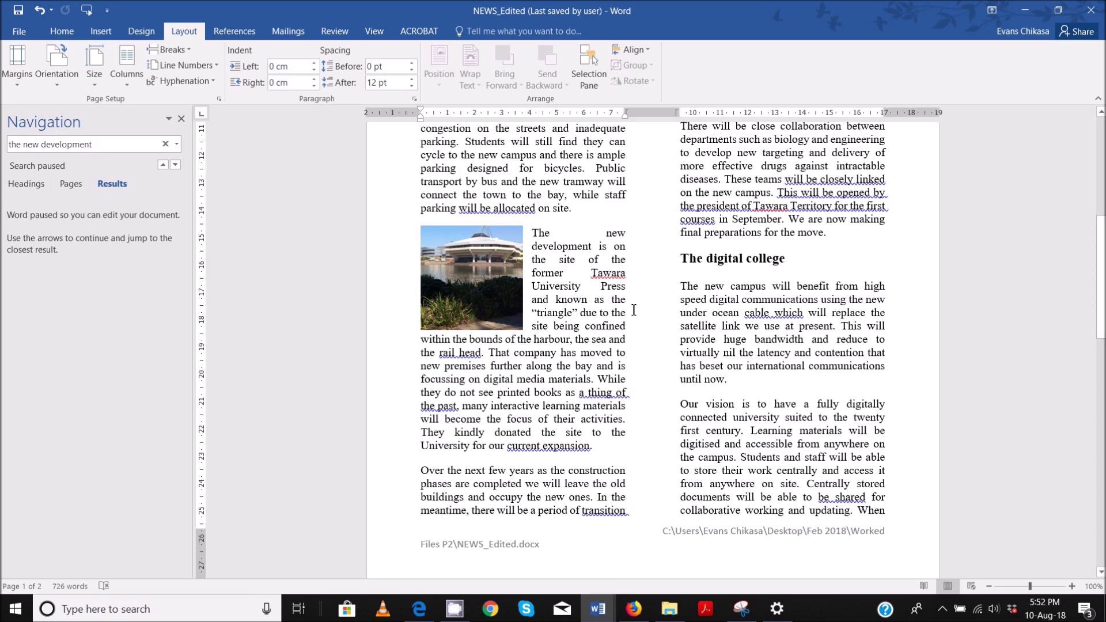
Check the photo's placement, then scroll the question paper down to question 13.
left_click(461, 266)
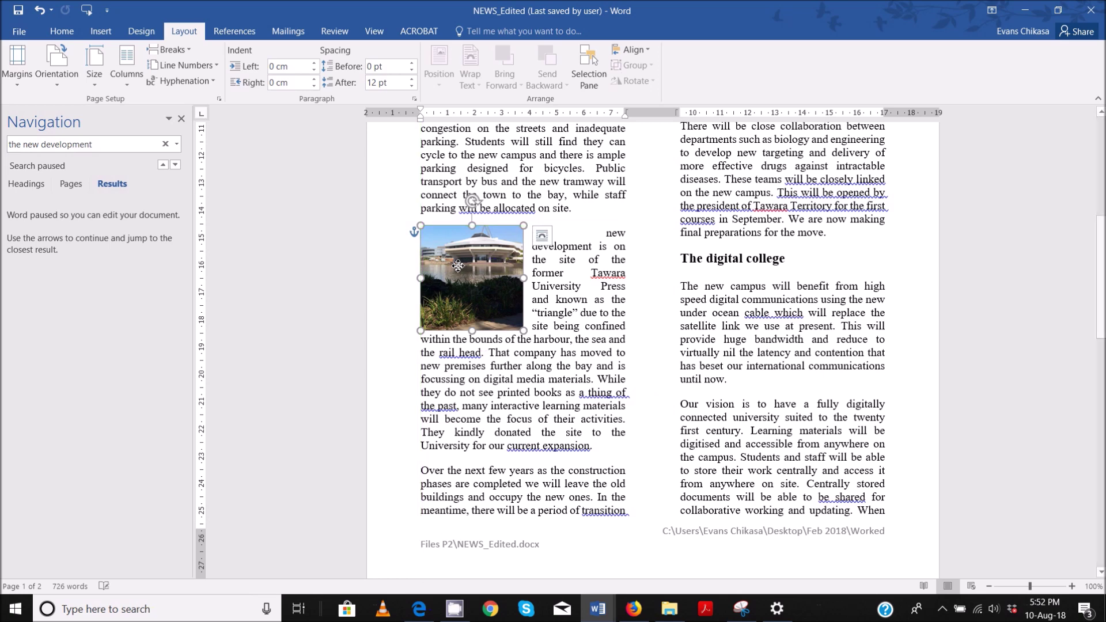
left_click(593, 365)
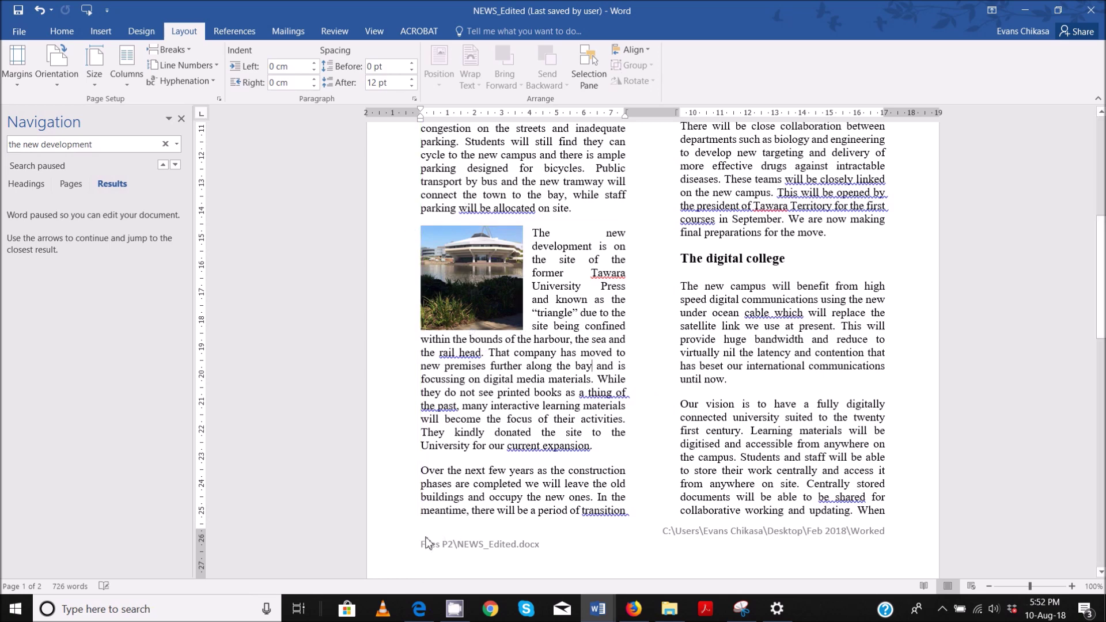
left_click(418, 609)
scroll(479, 365, "down", 6)
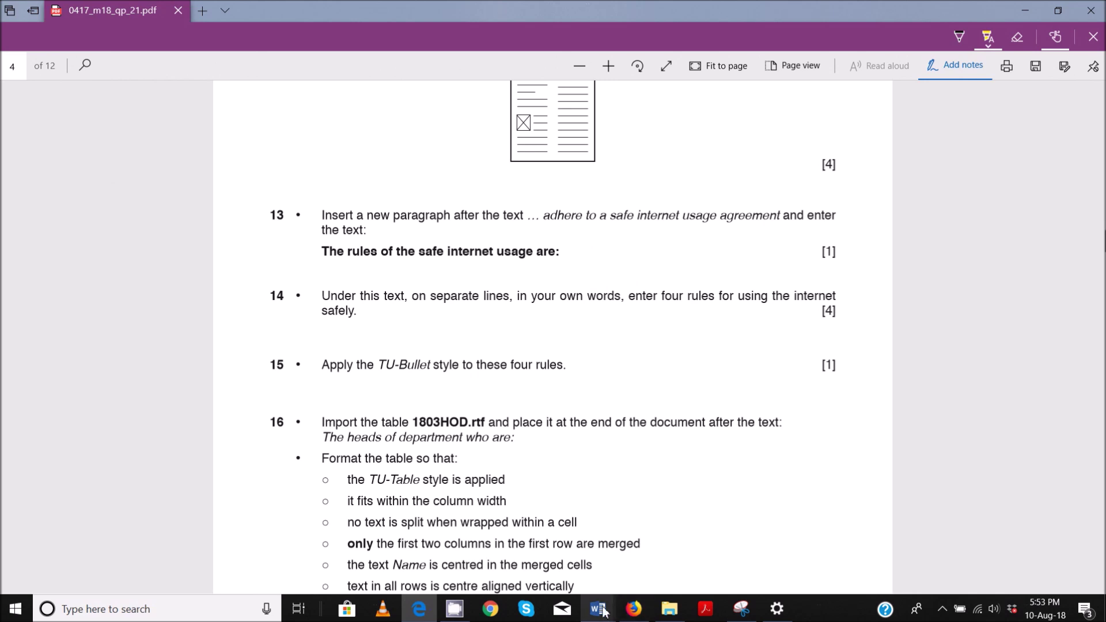
Bring the NEWS_Edited newsletter back in front from the Word taskbar preview.
mouse_move(598, 608)
left_click(536, 550)
Find 'Adhere to a sa' and start a new paragraph after 'agreement.'.
key("ctrl+f")
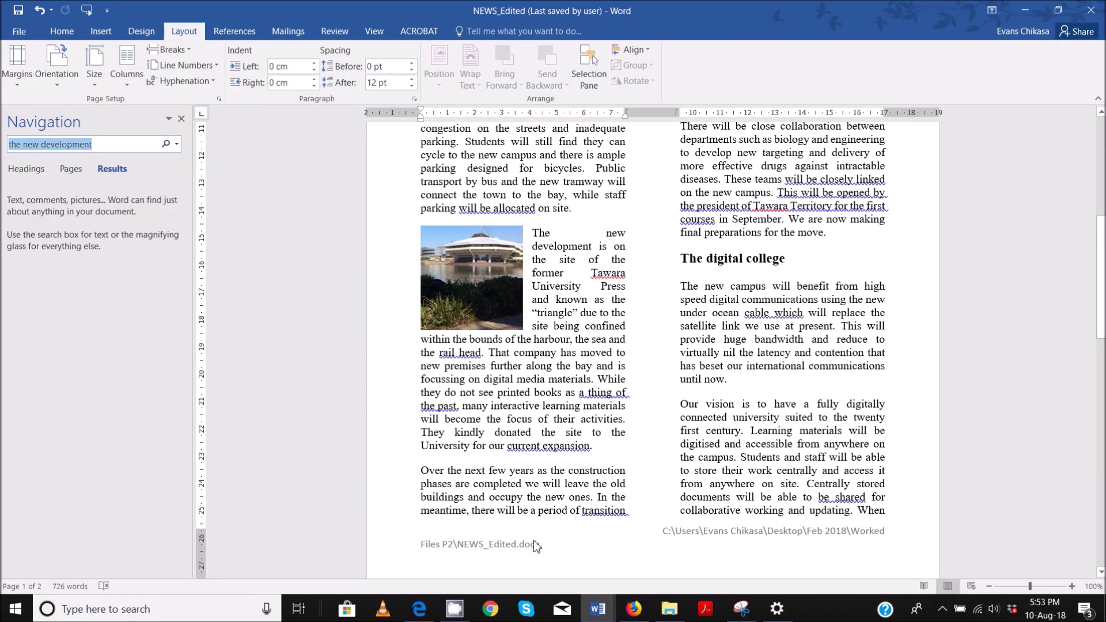
type("Adhere tpo")
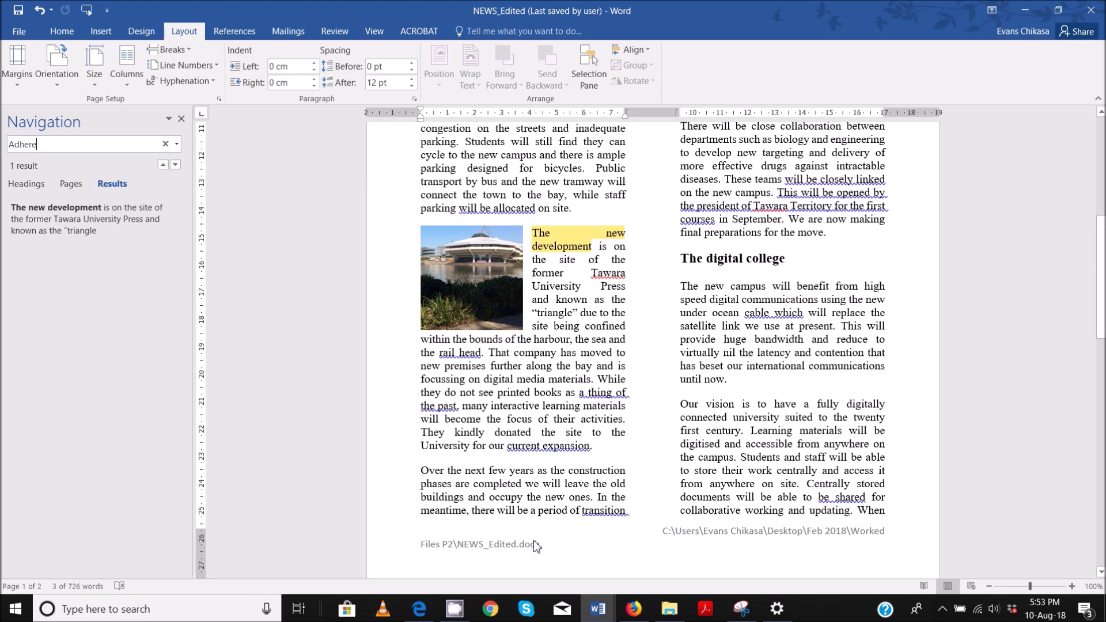
key("BackSpace")
key("BackSpace")
type("o a sa")
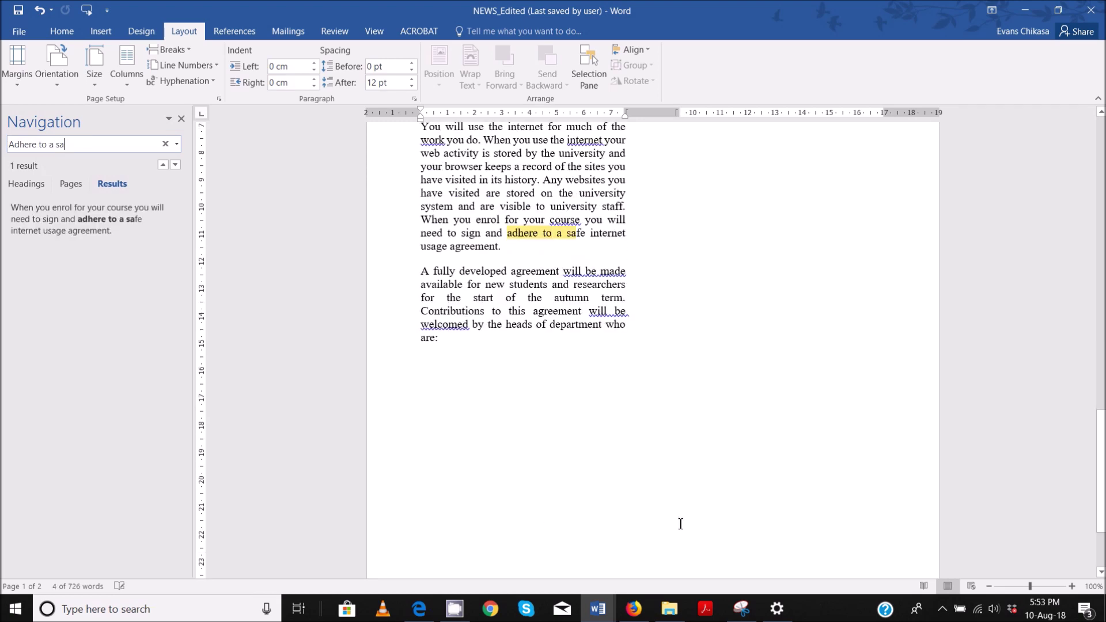
left_click(521, 248)
key("Return")
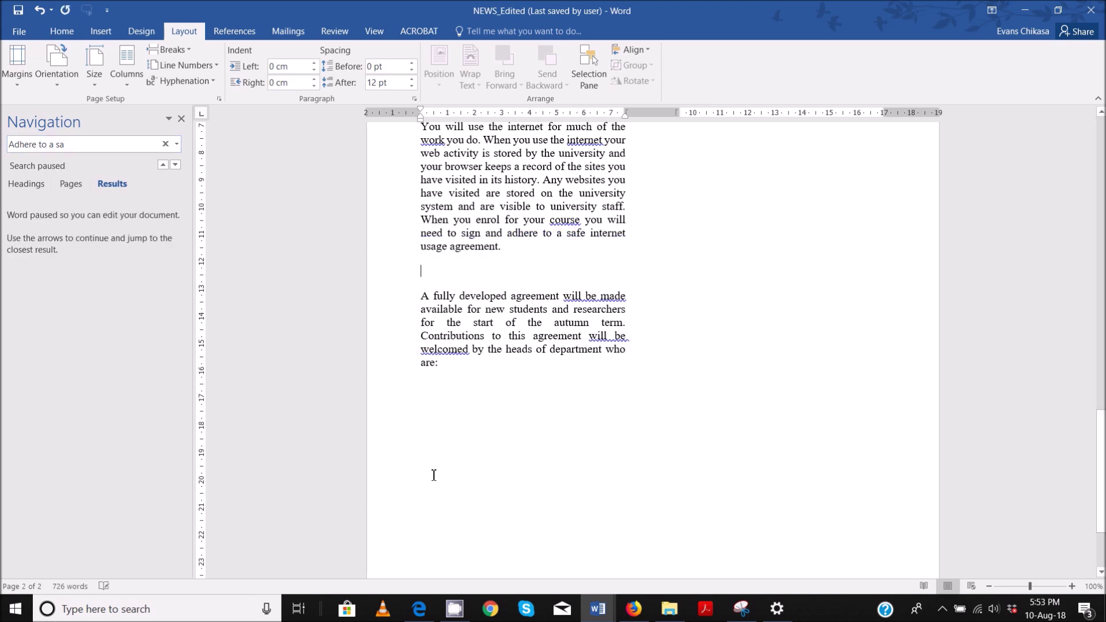
Check the question paper, then type 'The rules of the safe internet usage are:' in the new paragraph.
mouse_move(418, 609)
left_click(441, 553)
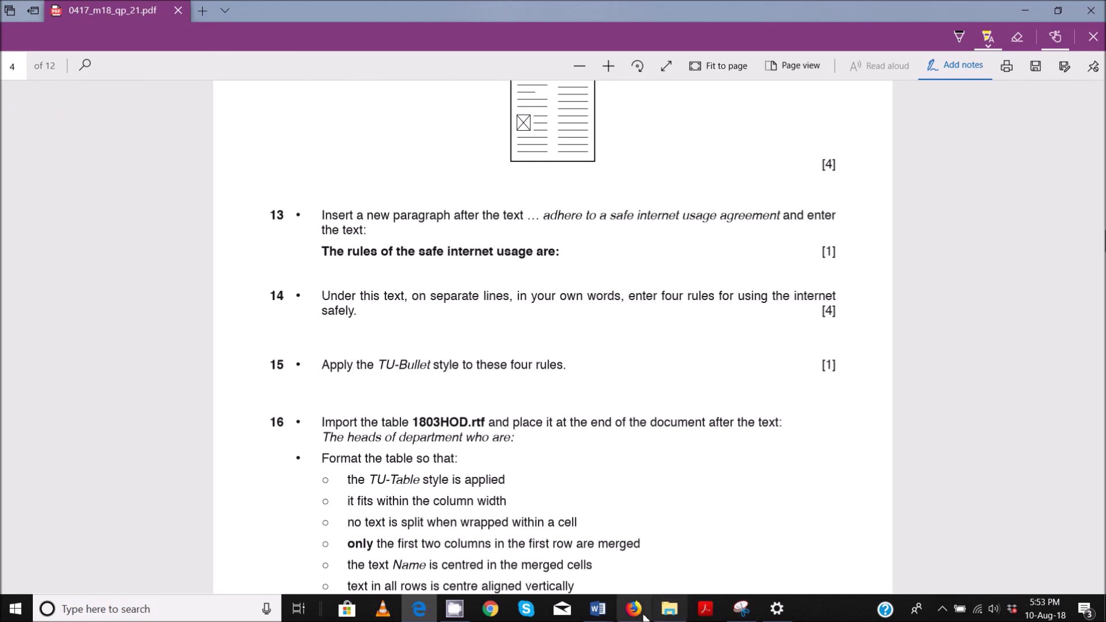
mouse_move(598, 609)
left_click(553, 541)
type("The rules of the safe internet usage are:")
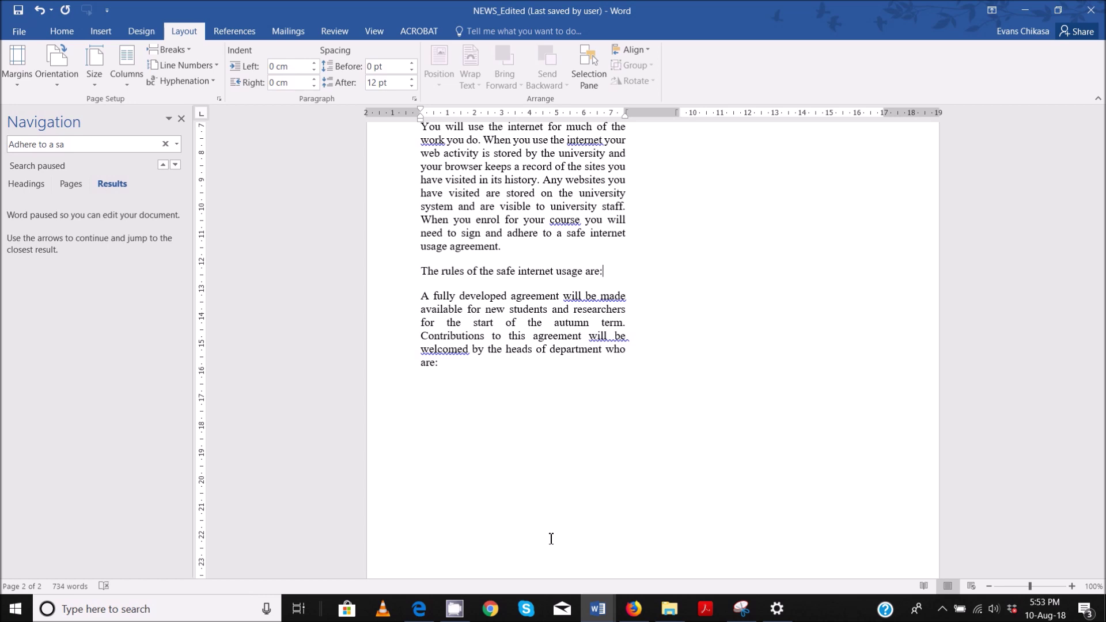
mouse_move(593, 612)
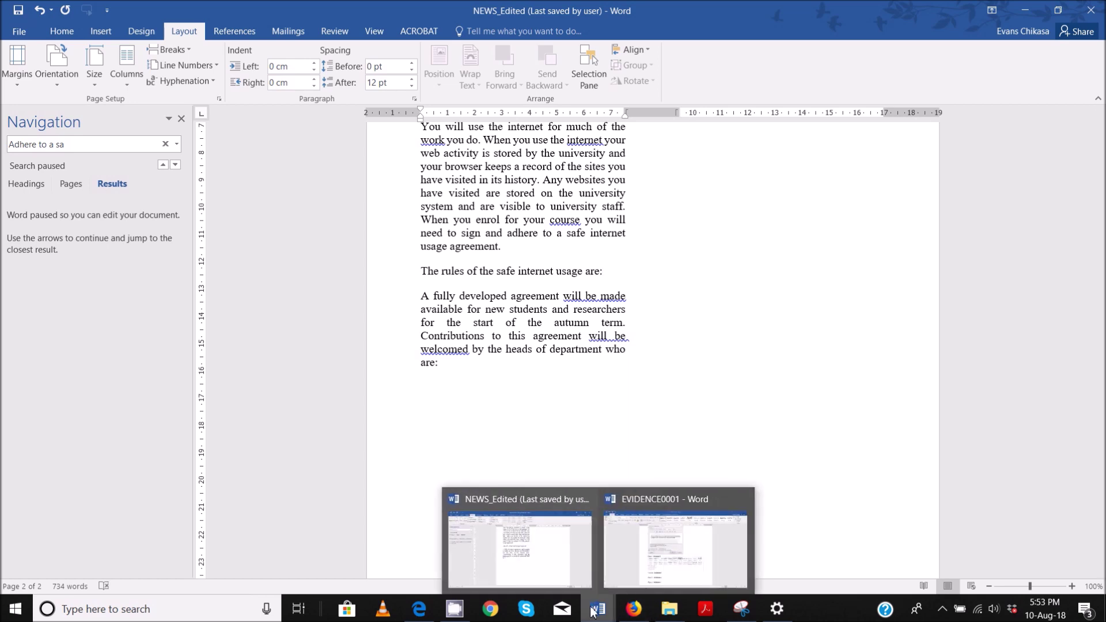
left_click(420, 556)
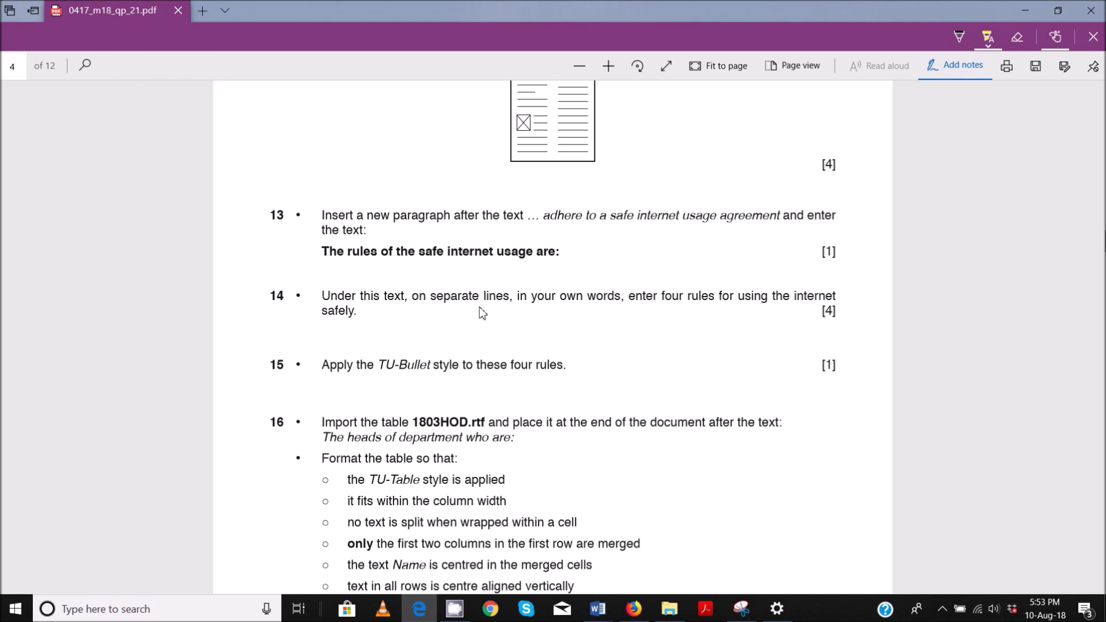
mouse_move(599, 612)
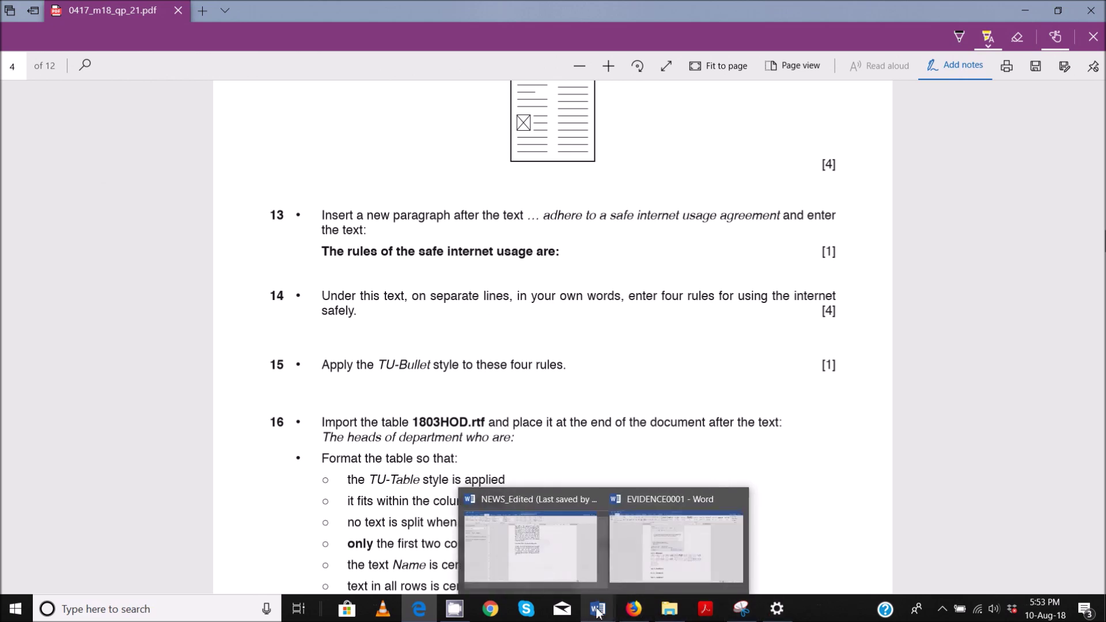
left_click(531, 547)
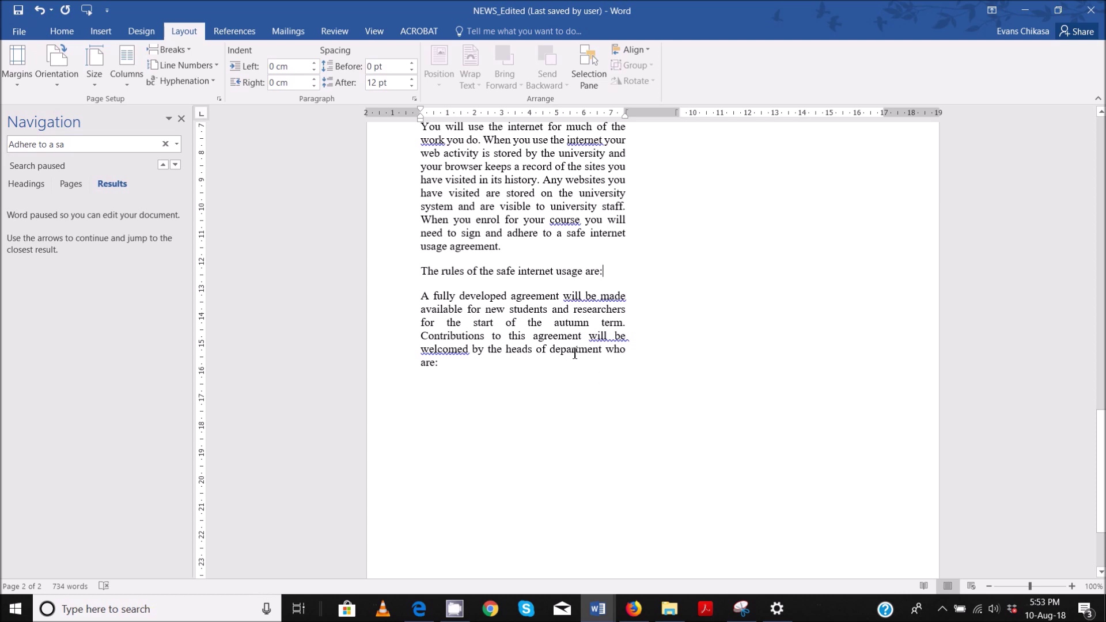
Add two rules: never give personal details to strangers, and keep antivirus updated with regular scans.
key("Return")
type("Never give out your personal detai")
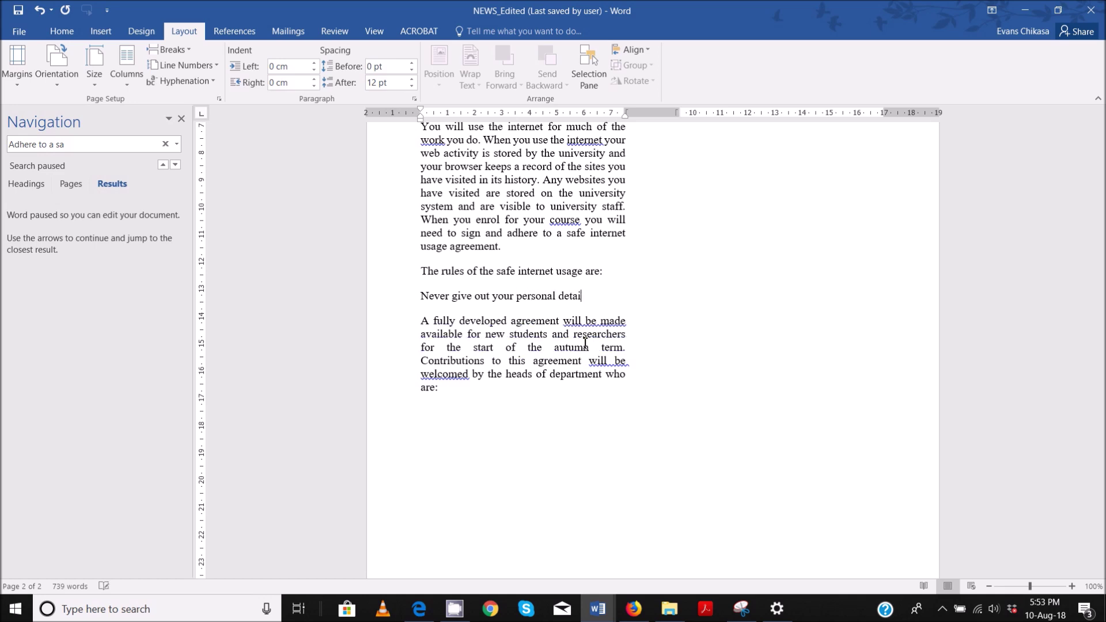
type("ls such as address")
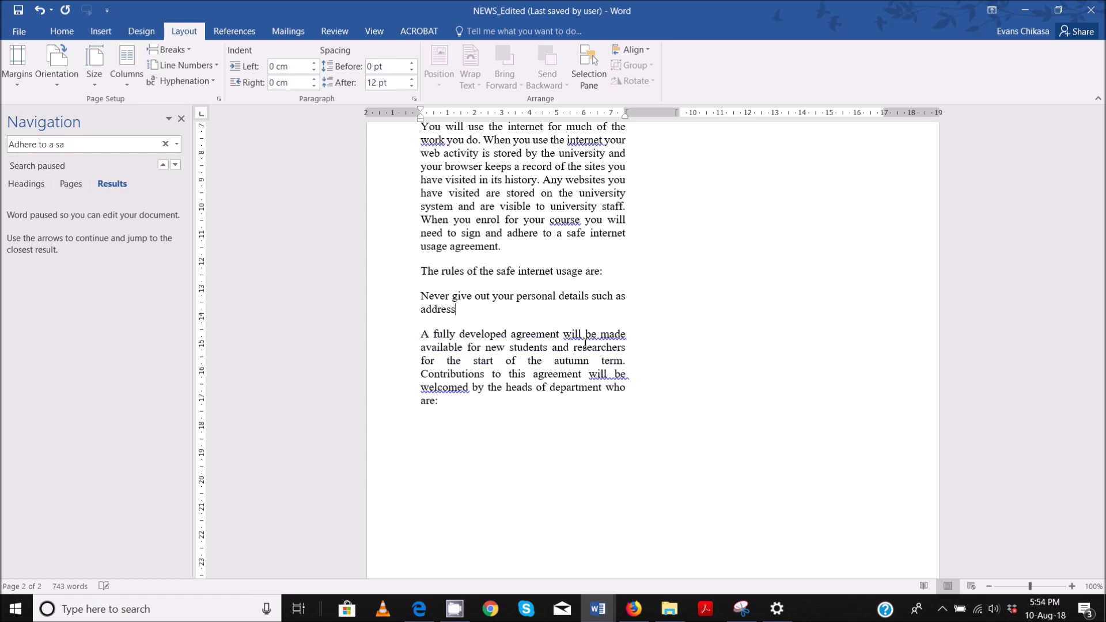
type("es, phone numbers etc. to stra")
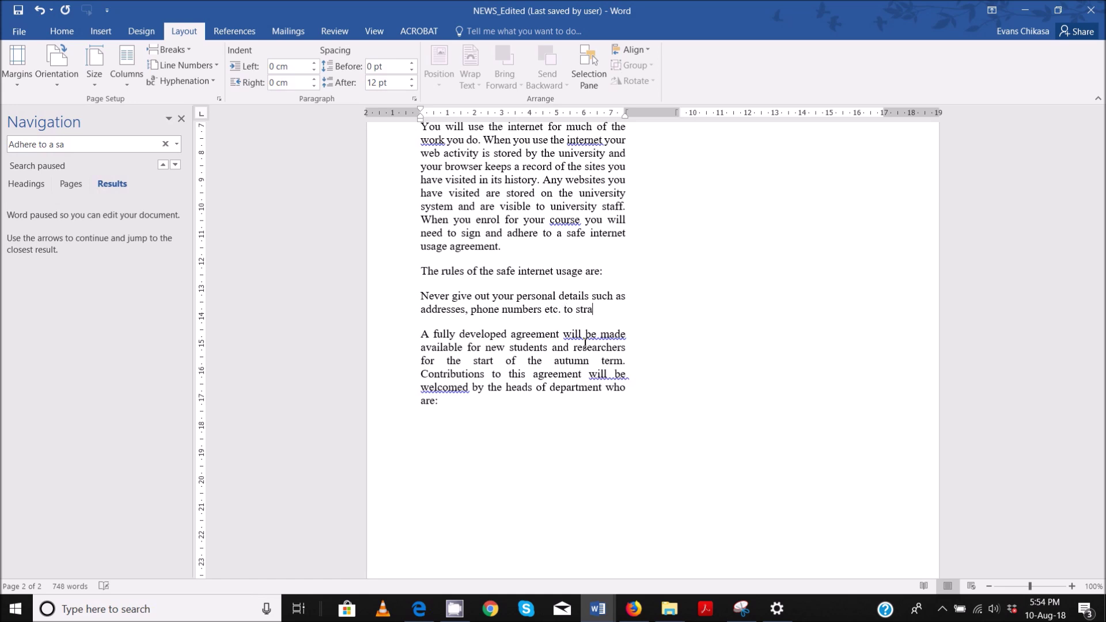
type("ngers")
key("Return")
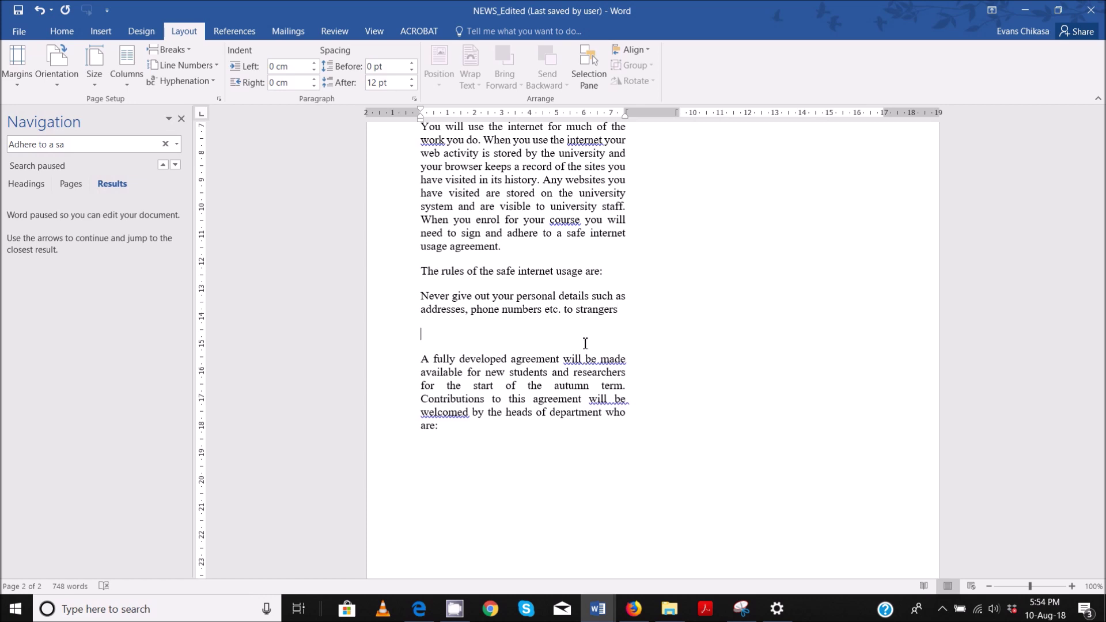
type("You should have an antivirus")
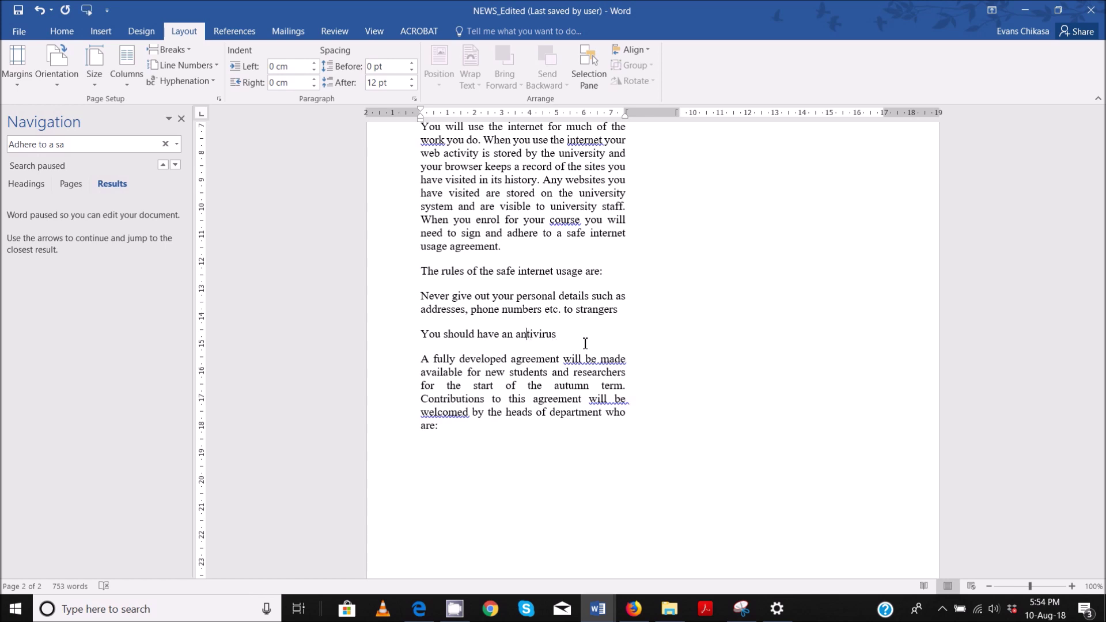
type("updated ")
type(" installed")
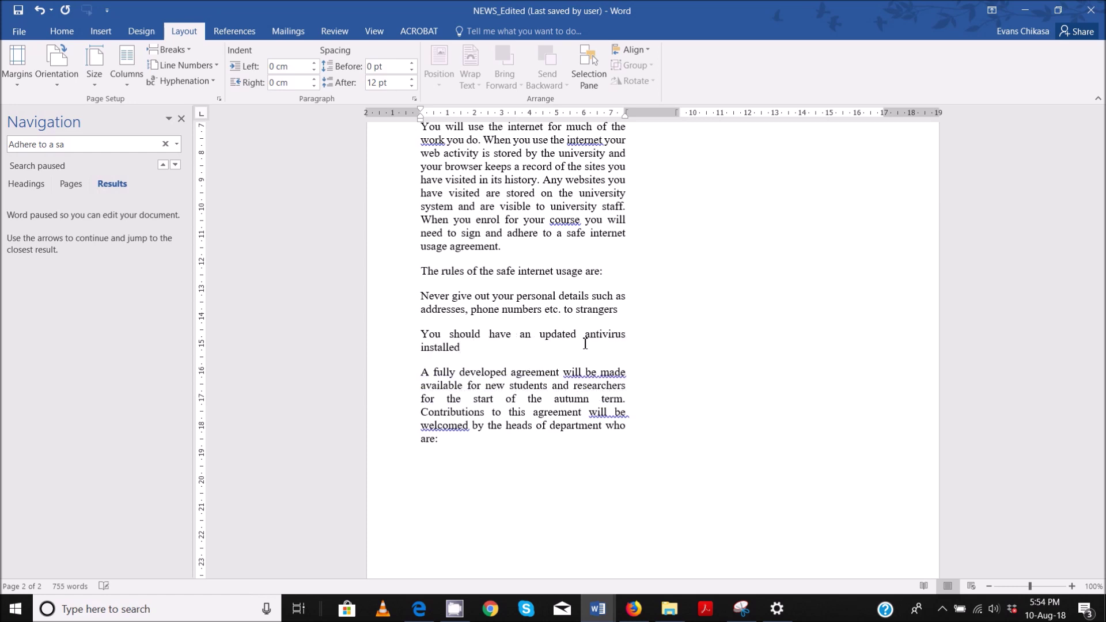
type(" and scan your computer regularly")
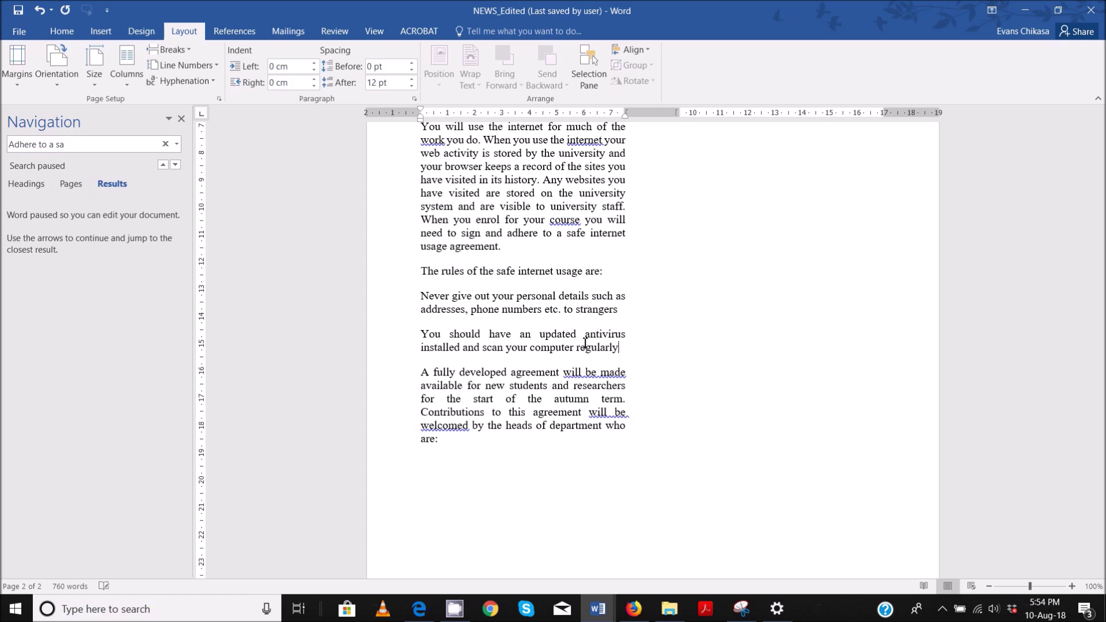
key("Return")
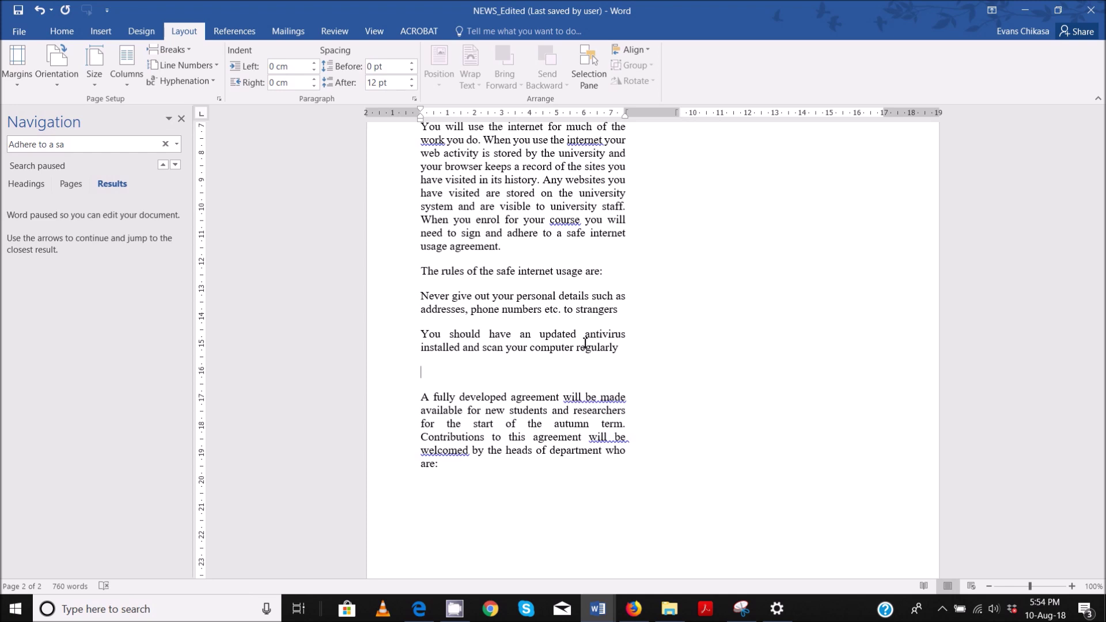
Add the rule 'Don't visit sites which are insecure bearing the protocol HTTP' and begin a line 'Never'.
type("Don't visi")
type("t ")
type("si")
type("tes your")
key("BackSpace")
key("BackSpace")
key("BackSpace")
key("BackSpace")
type("which are")
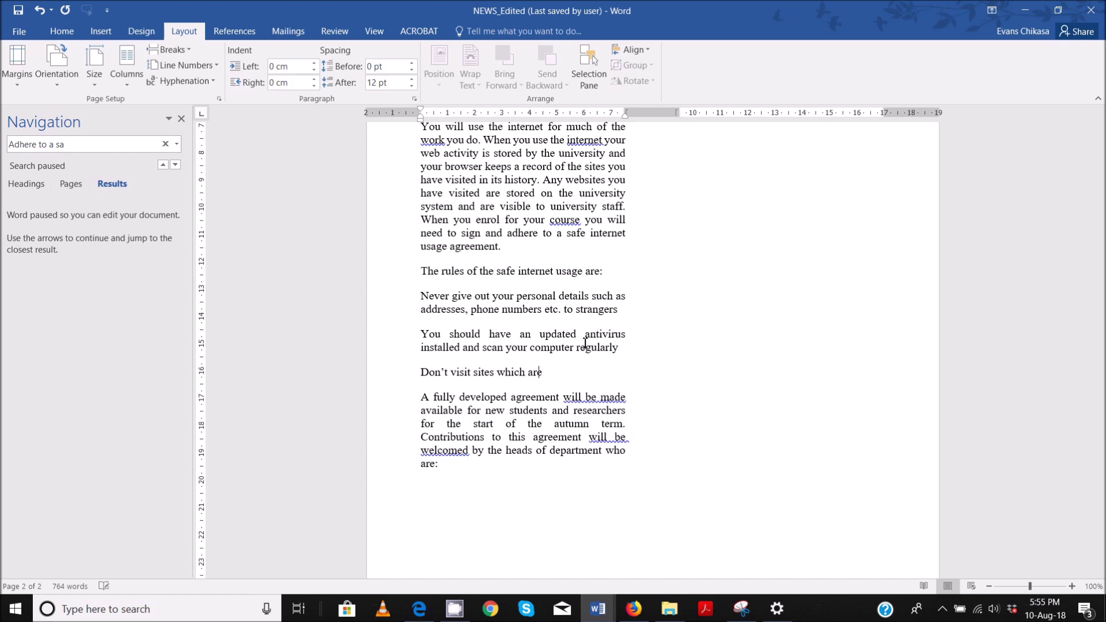
type(" insecure")
key("Return")
type("Never")
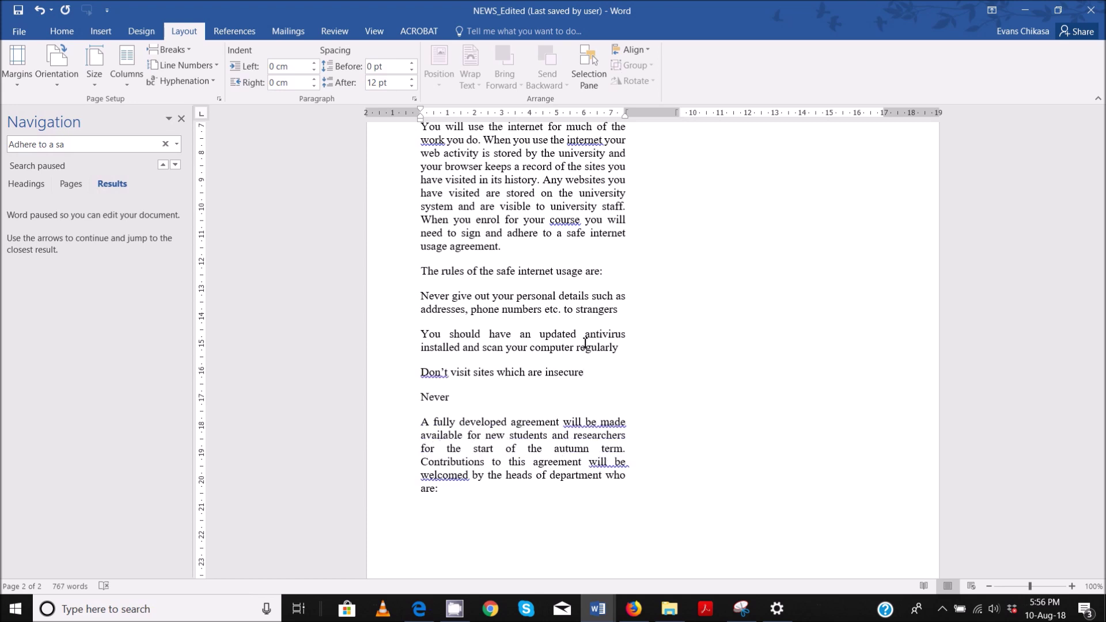
left_click(598, 374)
type("bearing the ")
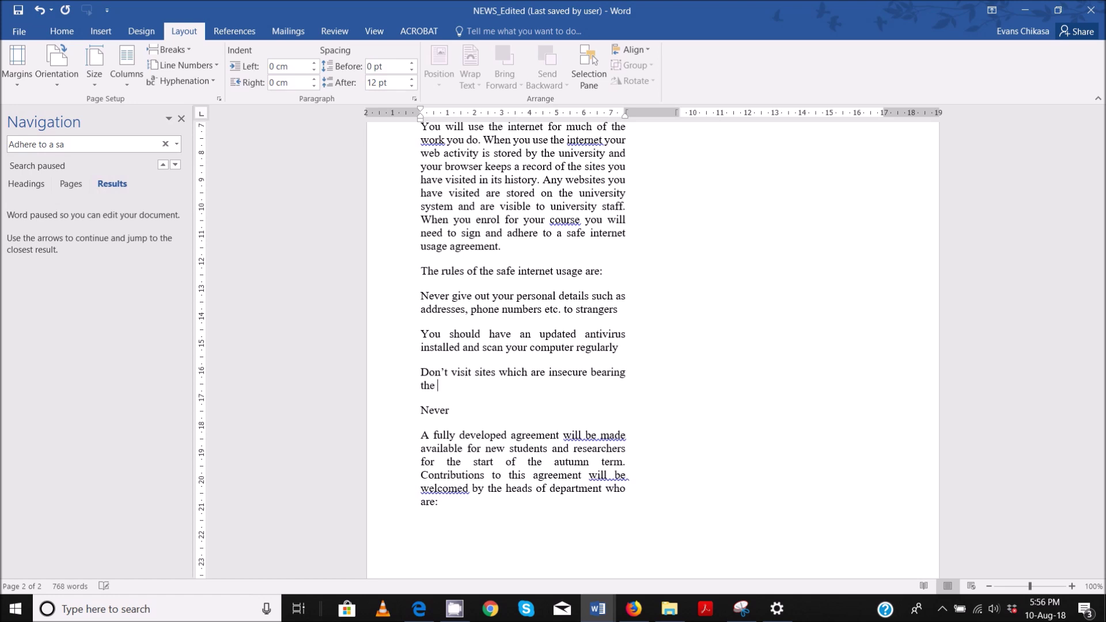
type("protocol HTTP")
key("Return")
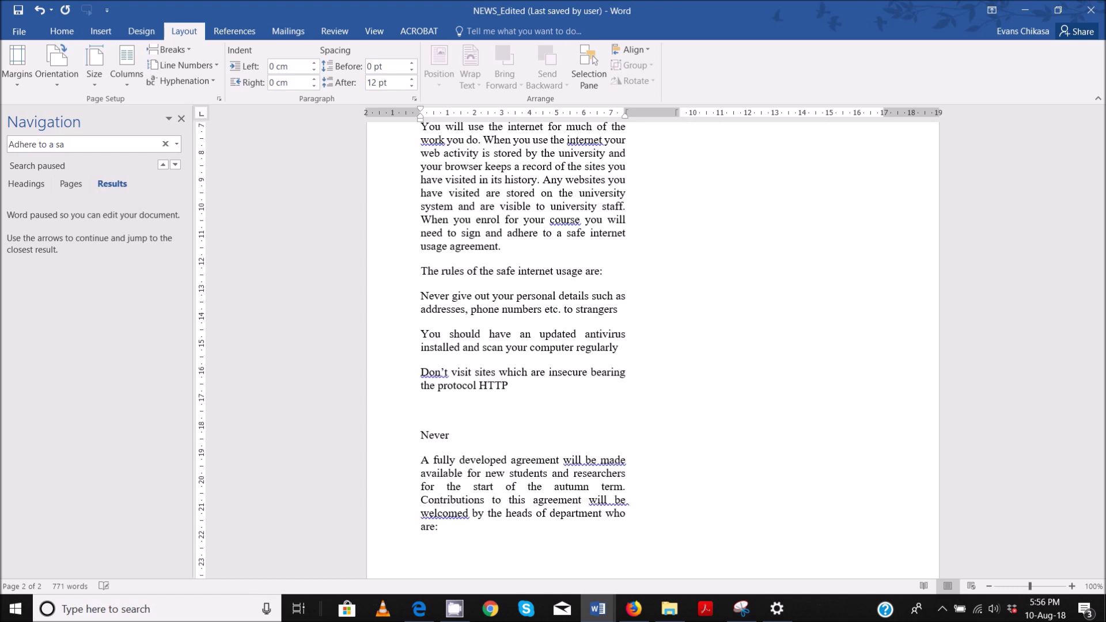
key("Delete")
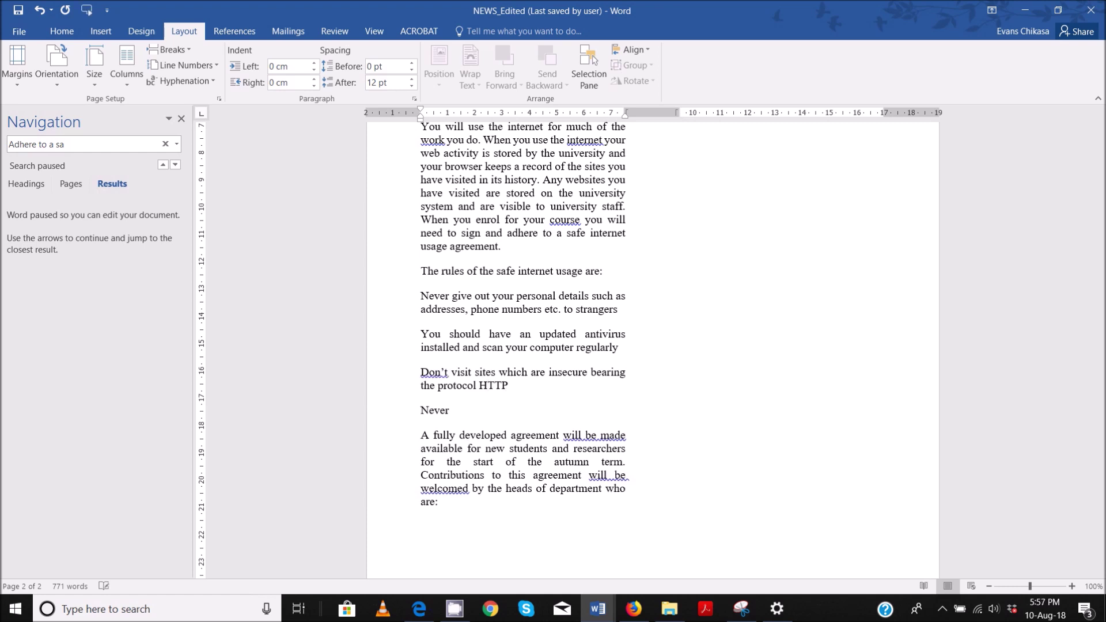
Complete the fourth rule as 'Never open or reply to emails (Spam)'.
left_click(458, 415)
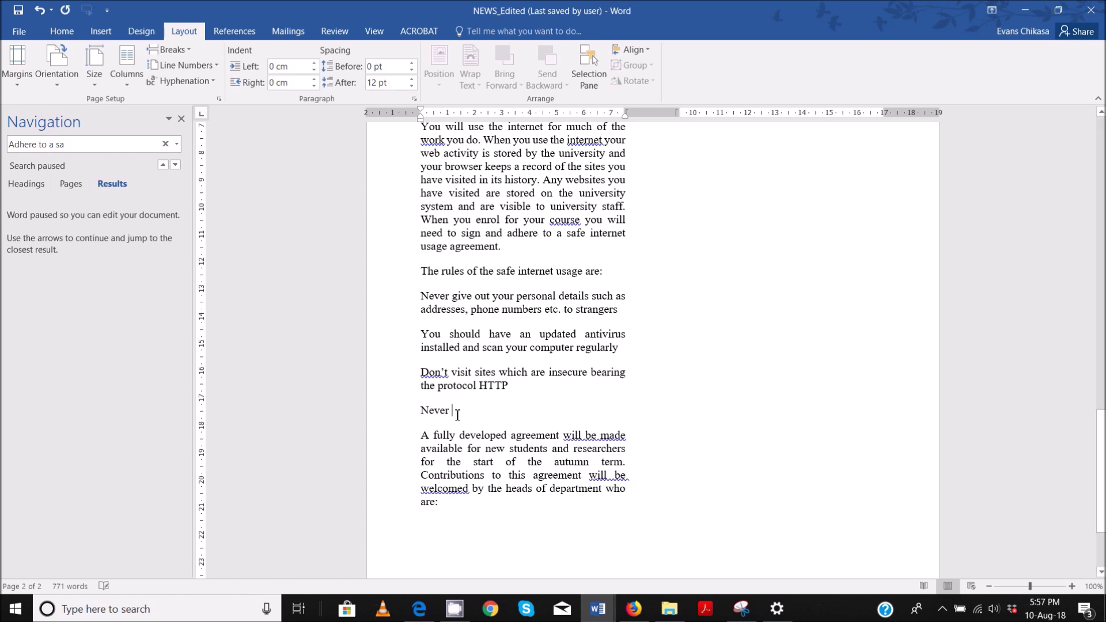
type("open or reply to emails")
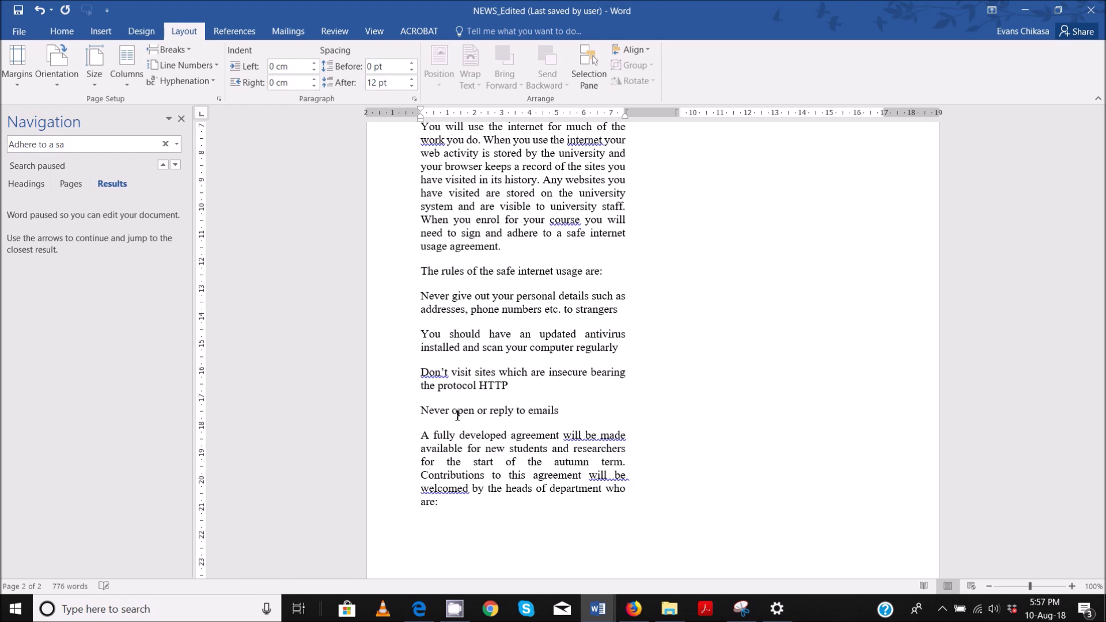
type(" ()")
key("Left")
type("Spam")
key("End")
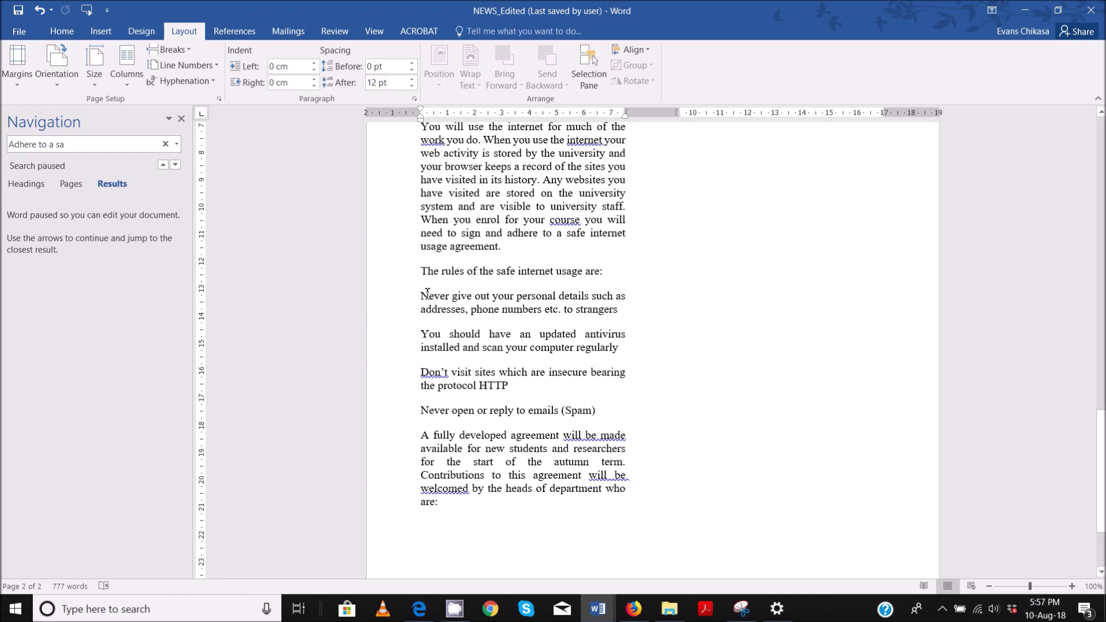
Select the four rules to review them, then return to the question paper's bullet task.
left_click_drag(426, 292, 625, 415)
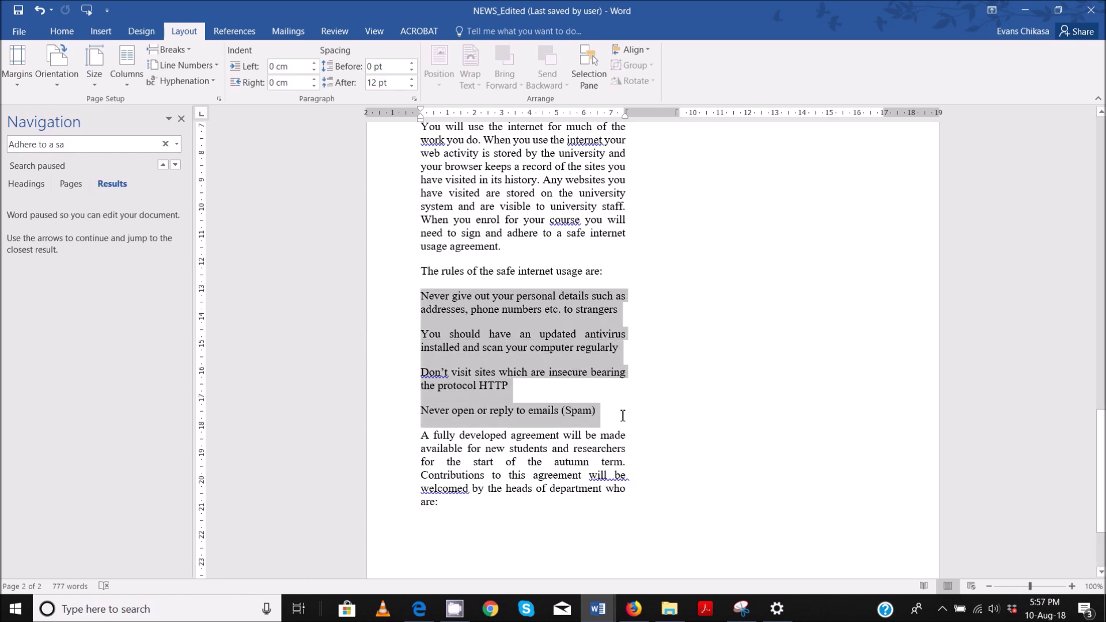
left_click(568, 399)
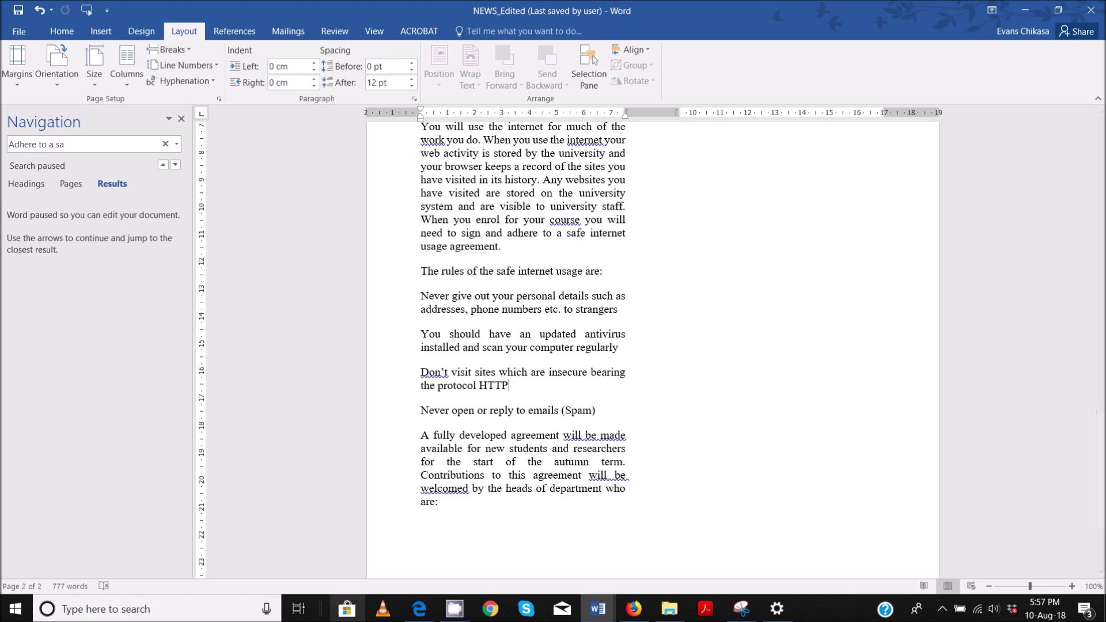
mouse_move(425, 616)
left_click(417, 581)
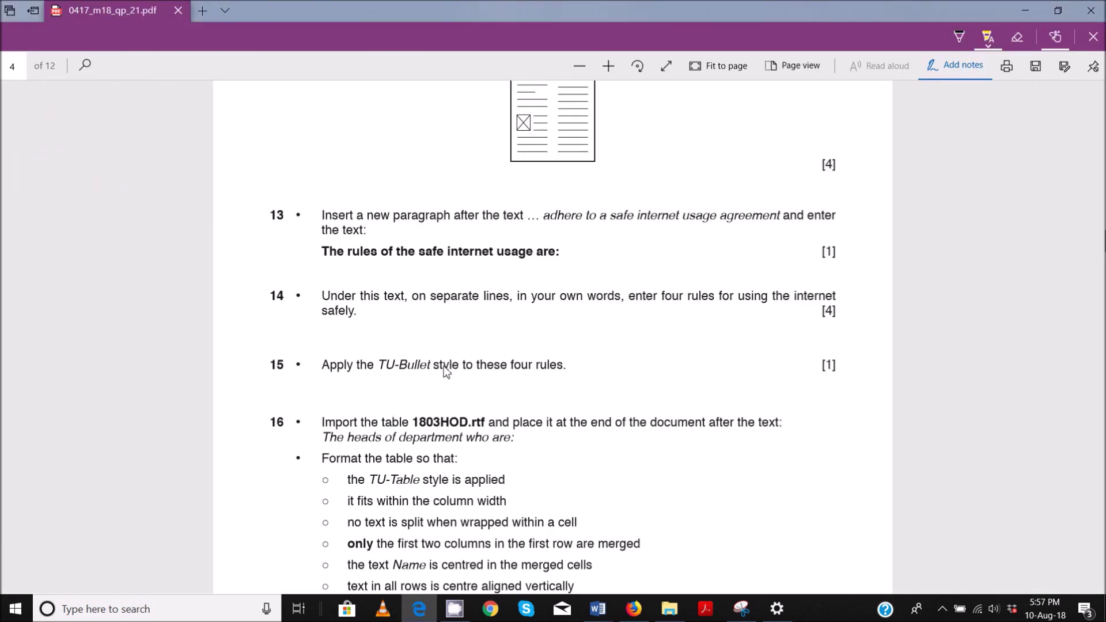
Apply the TU-Bullet style to the four safe-internet rule paragraphs in NEWS_Edited.
mouse_move(674, 614)
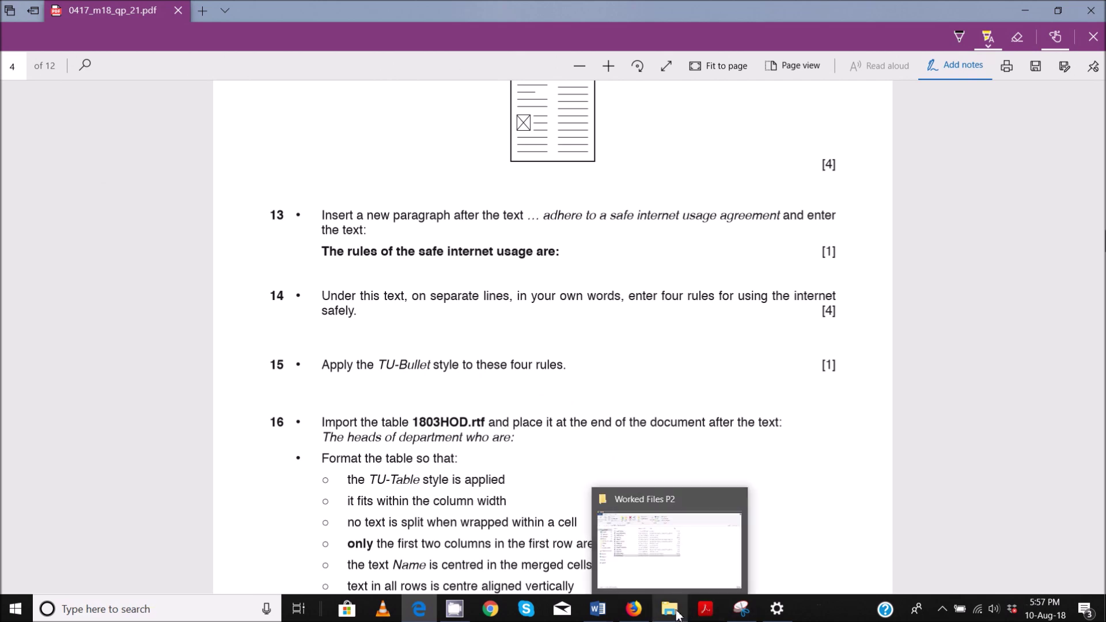
mouse_move(597, 610)
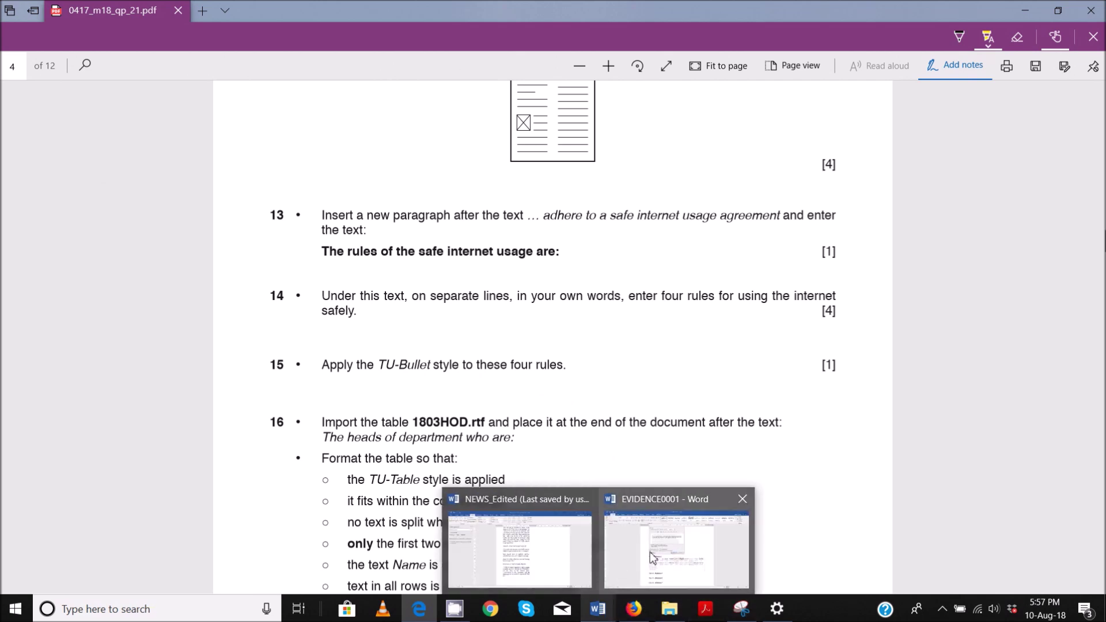
left_click(578, 554)
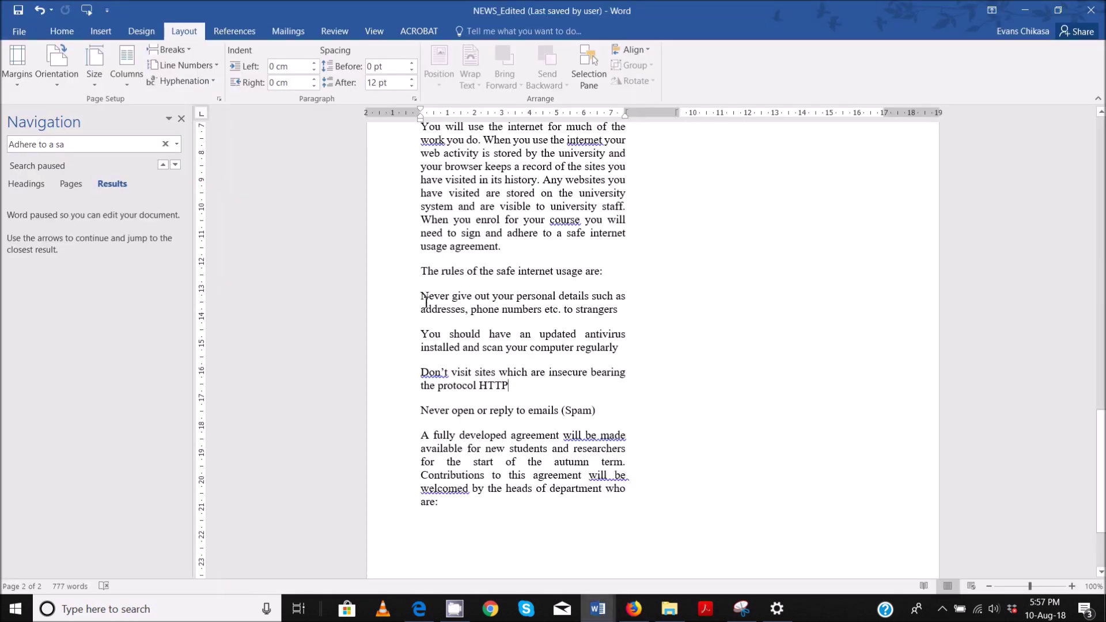
left_click_drag(421, 295, 599, 413)
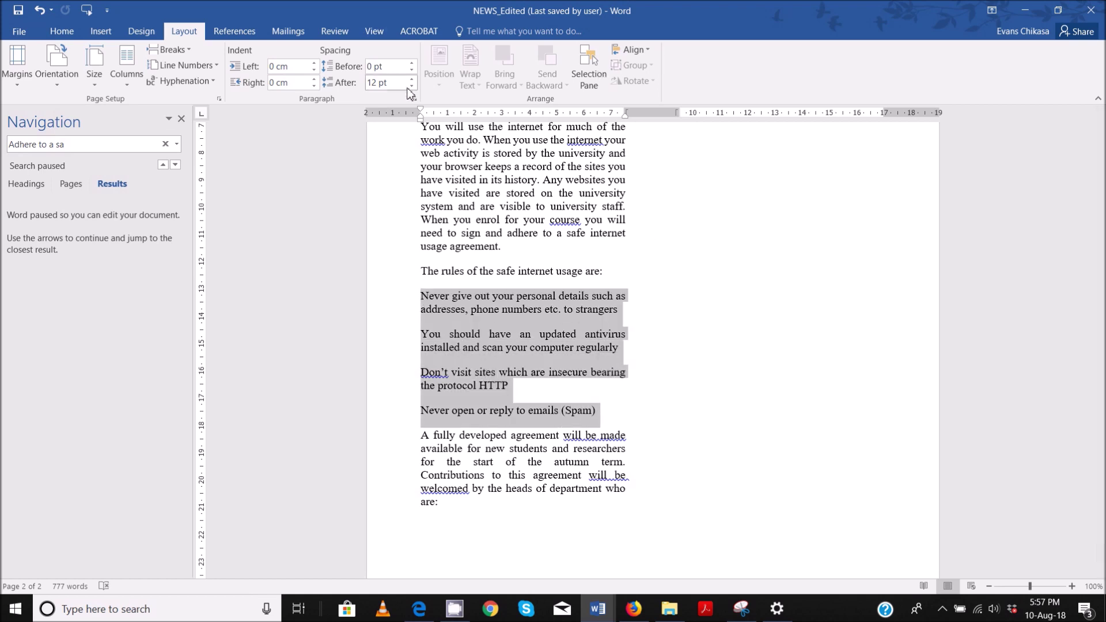
left_click(63, 31)
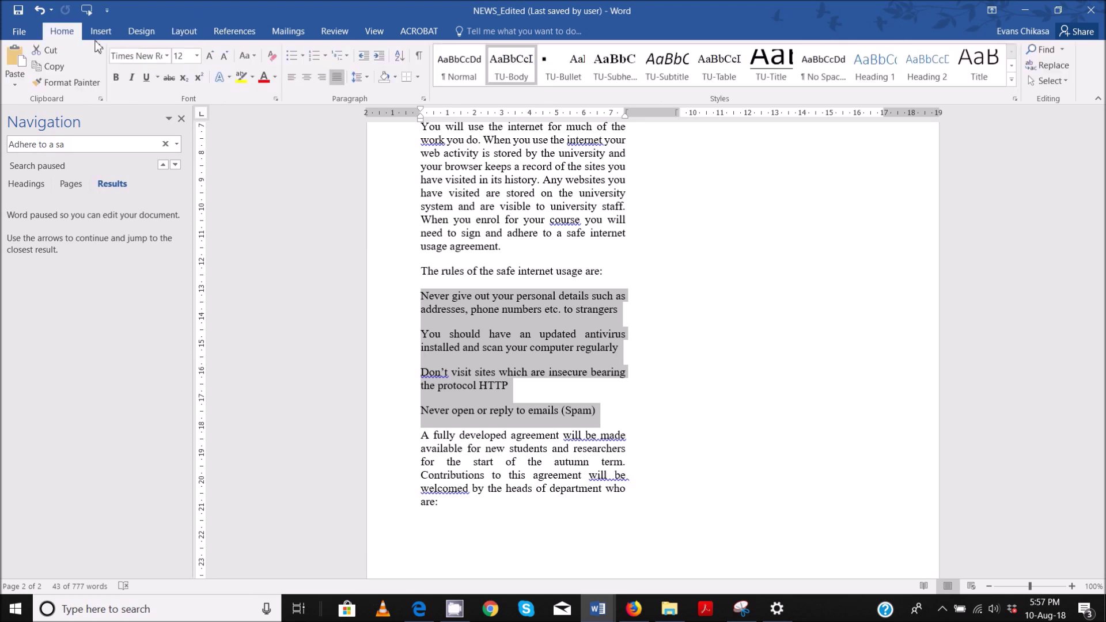
left_click(579, 68)
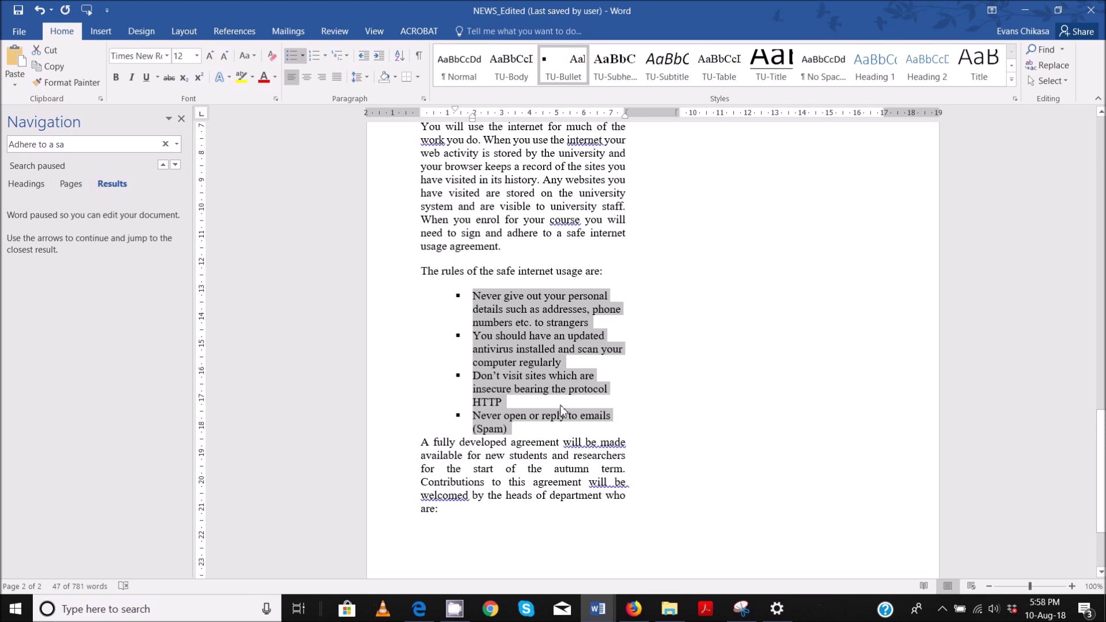
left_click(418, 608)
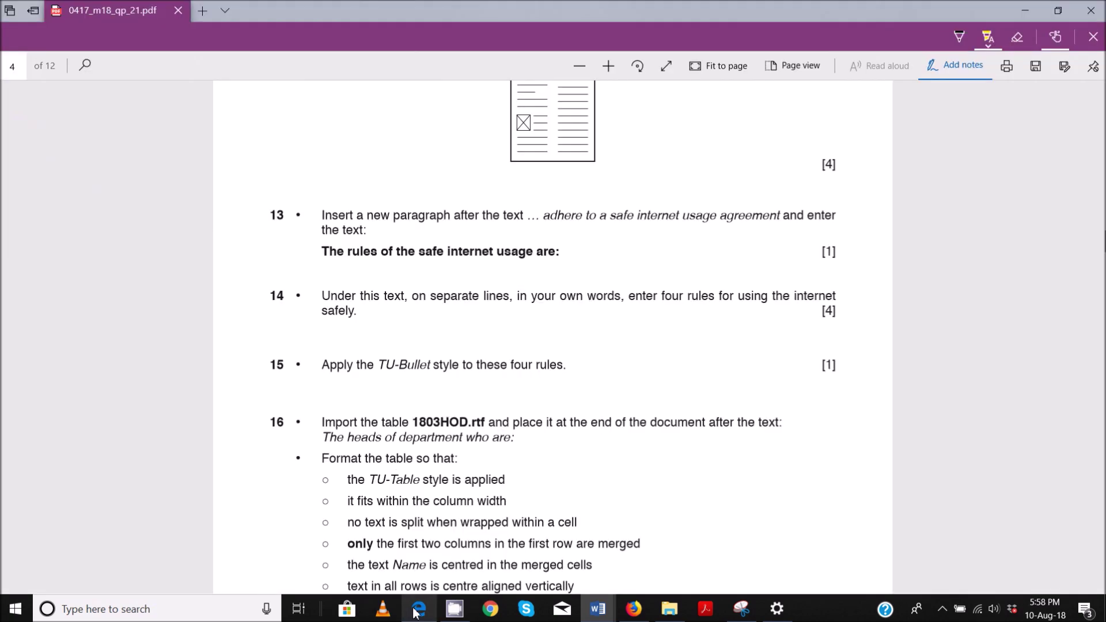
Search for 'the heads of' and add an empty paragraph after 'who are:'.
scroll(390, 375, "down", 3)
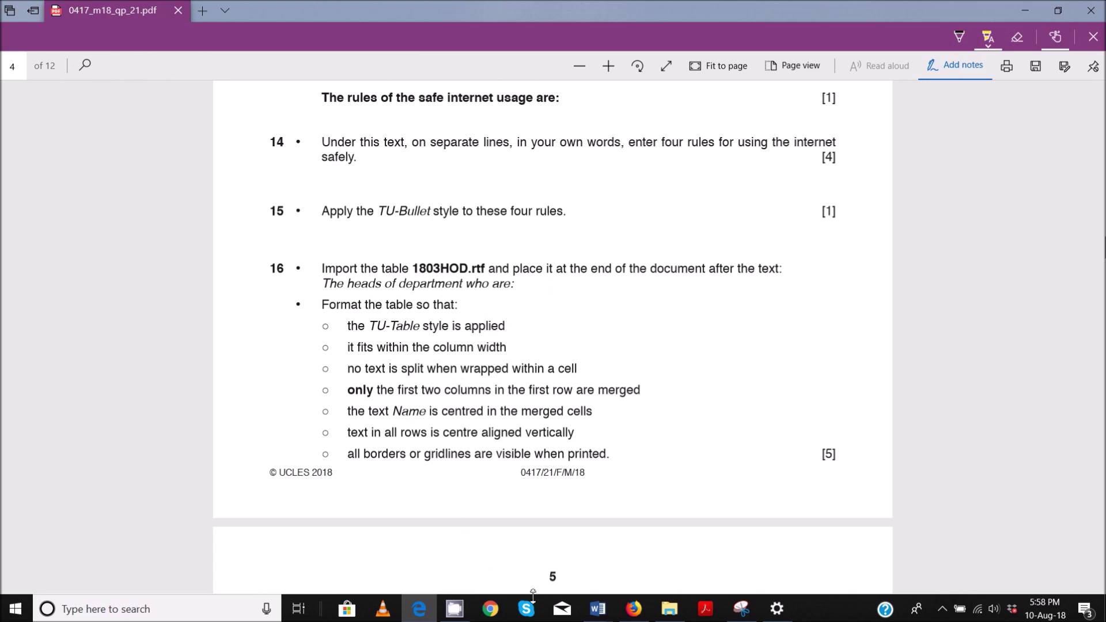
mouse_move(598, 609)
left_click(551, 544)
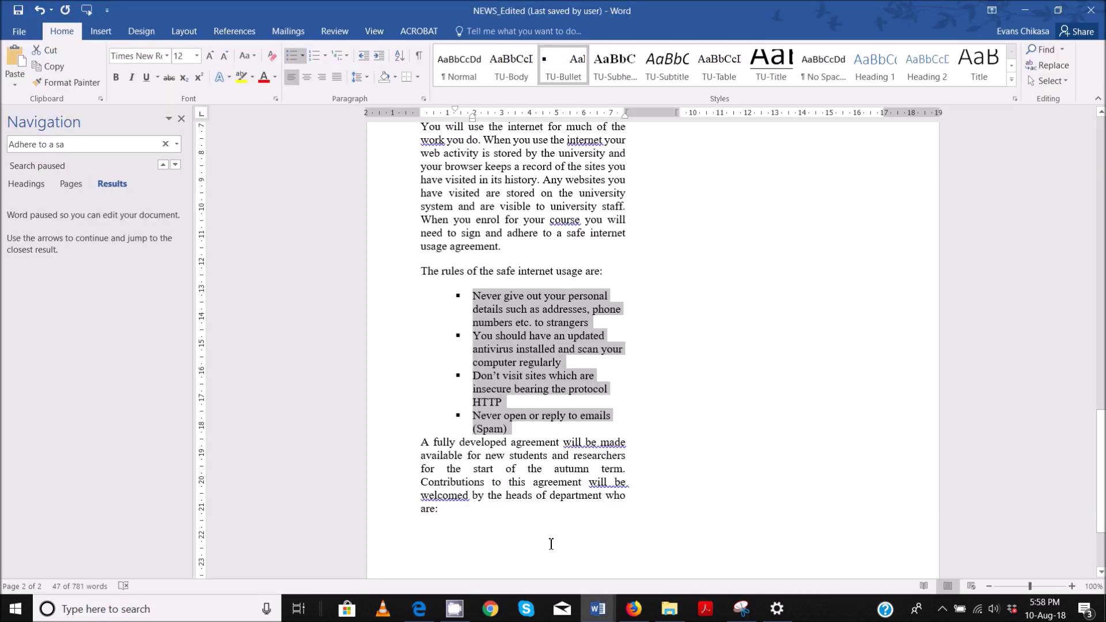
key("ctrl+f")
type("the heads of")
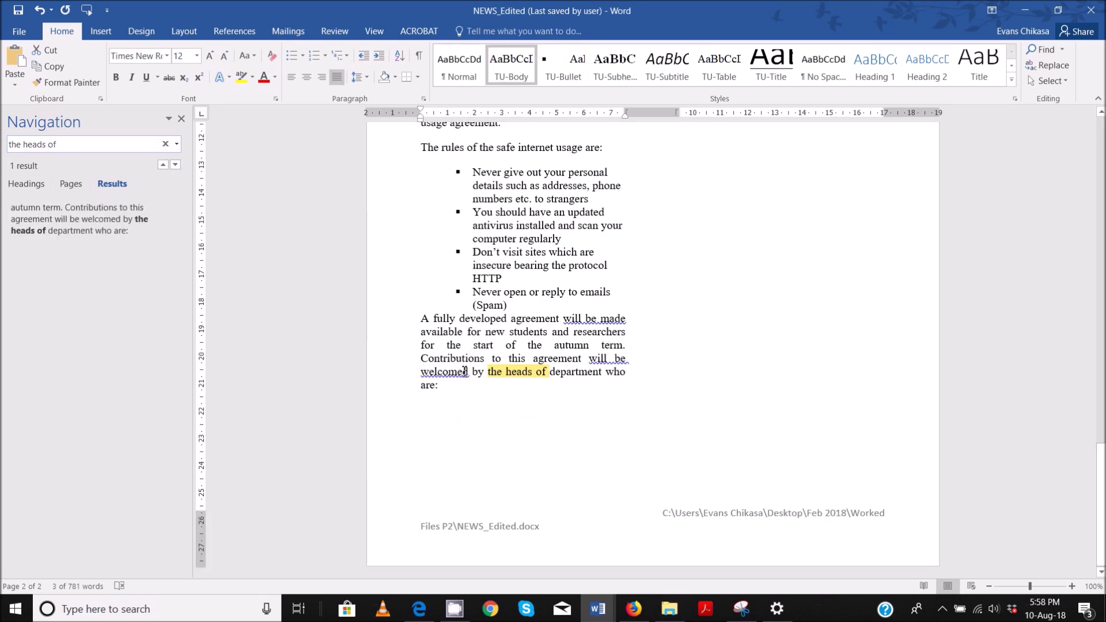
left_click(460, 389)
key("Return")
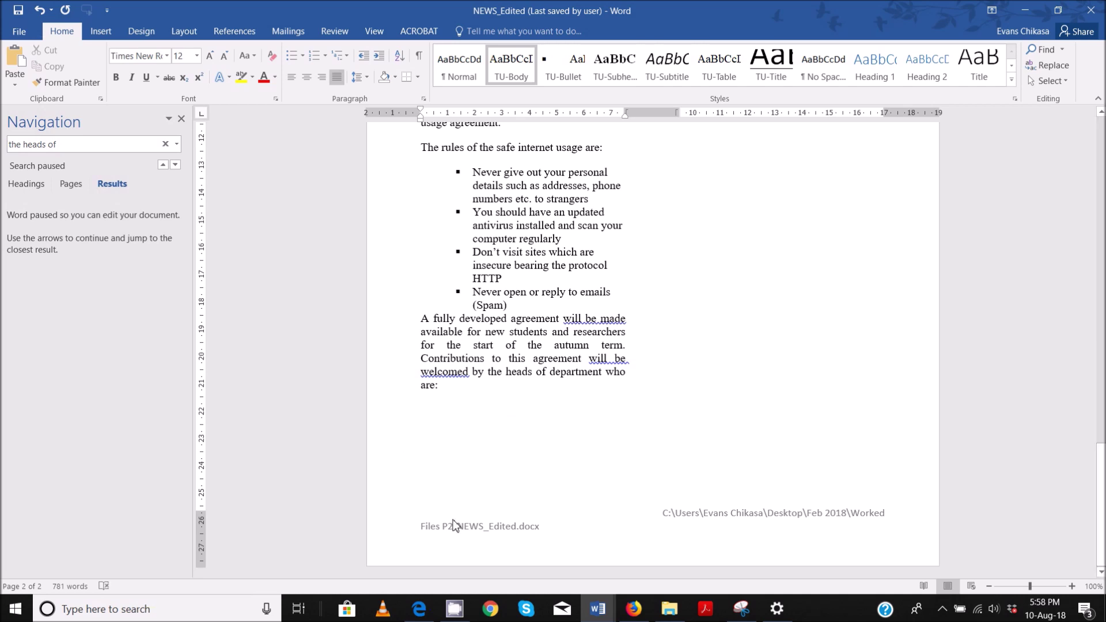
Copy the whole heads-of-department table from the 1803HOD file.
mouse_move(670, 611)
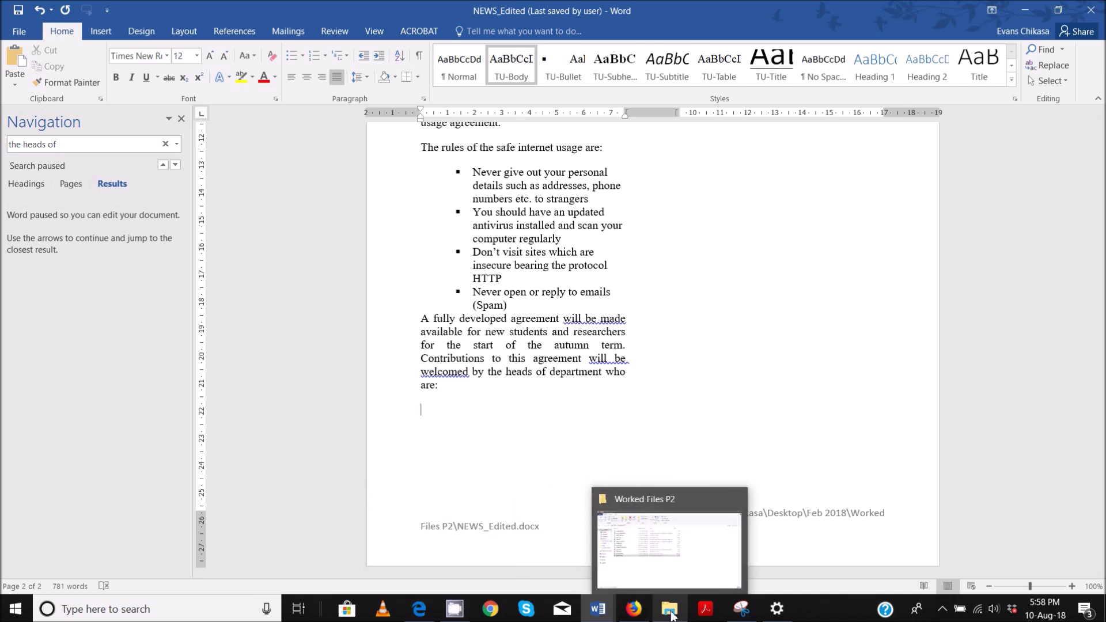
left_click(669, 554)
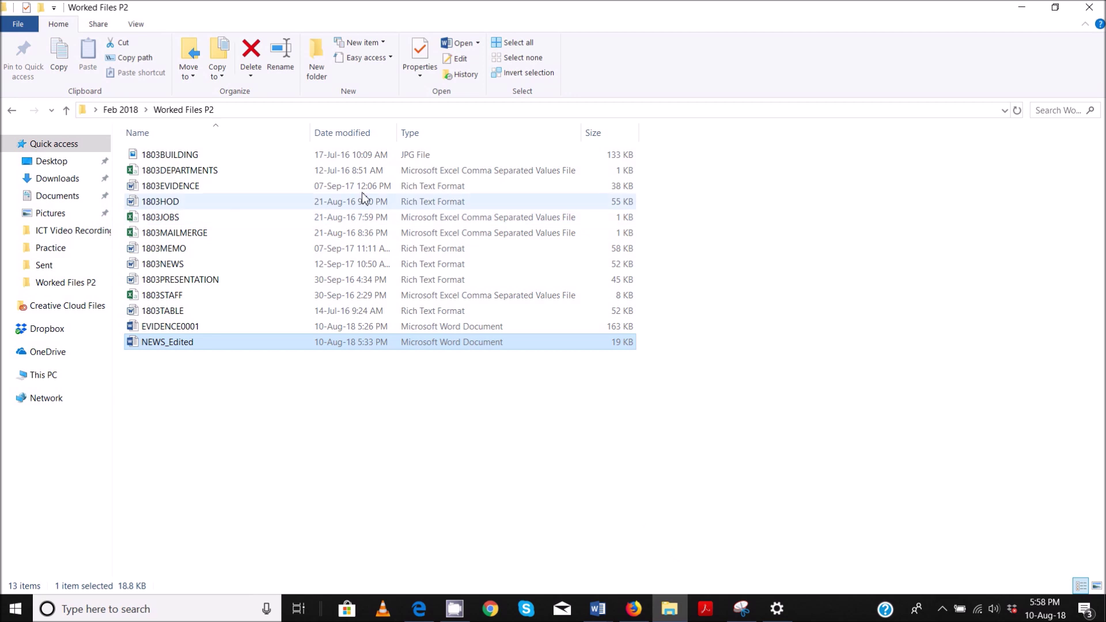
double_click(175, 202)
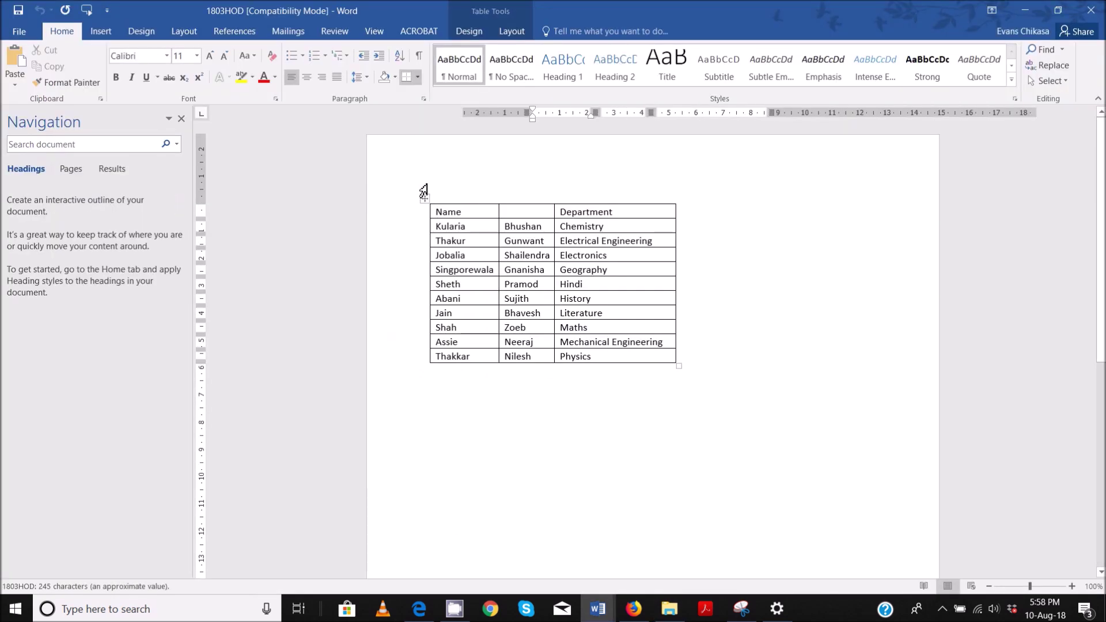
right_click(428, 198)
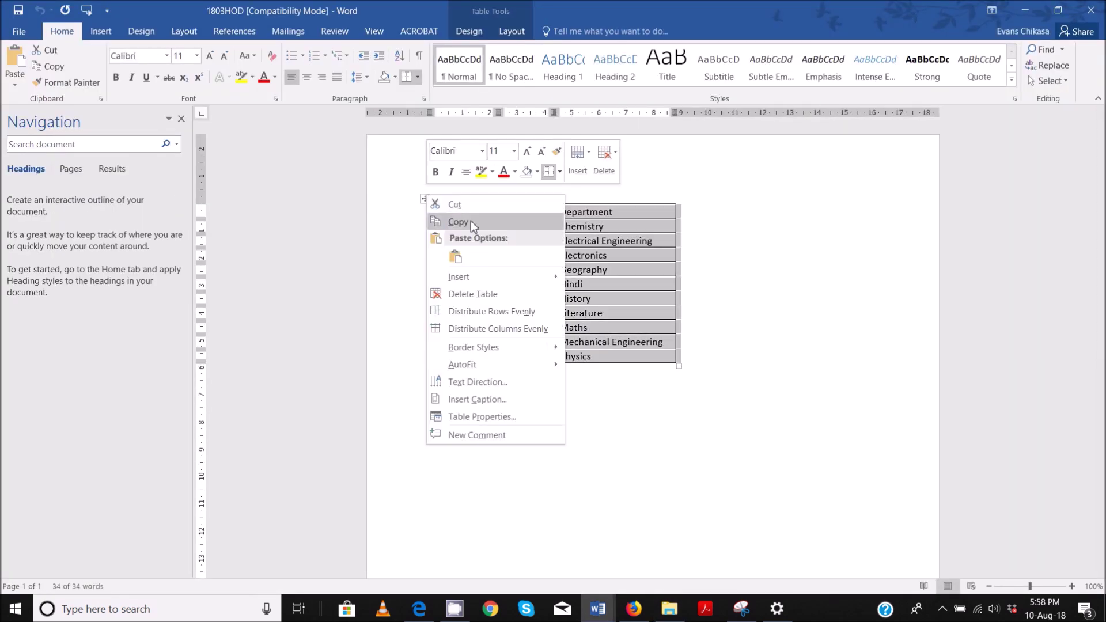
left_click(472, 223)
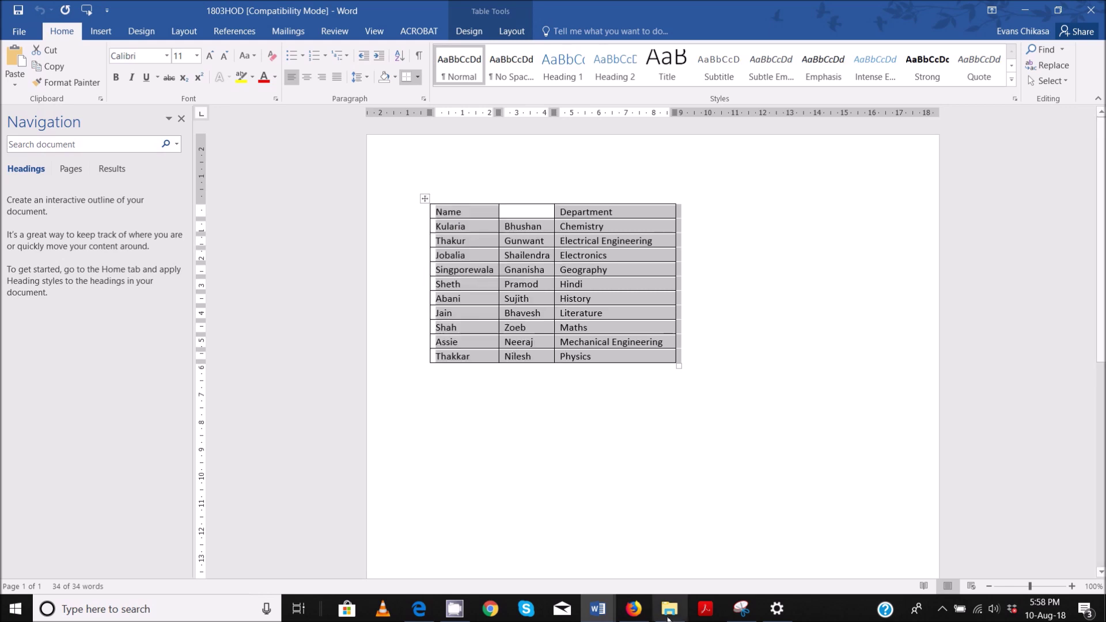
Paste the table onto the empty line below 'the heads of department who are:'.
mouse_move(612, 602)
left_click(451, 538)
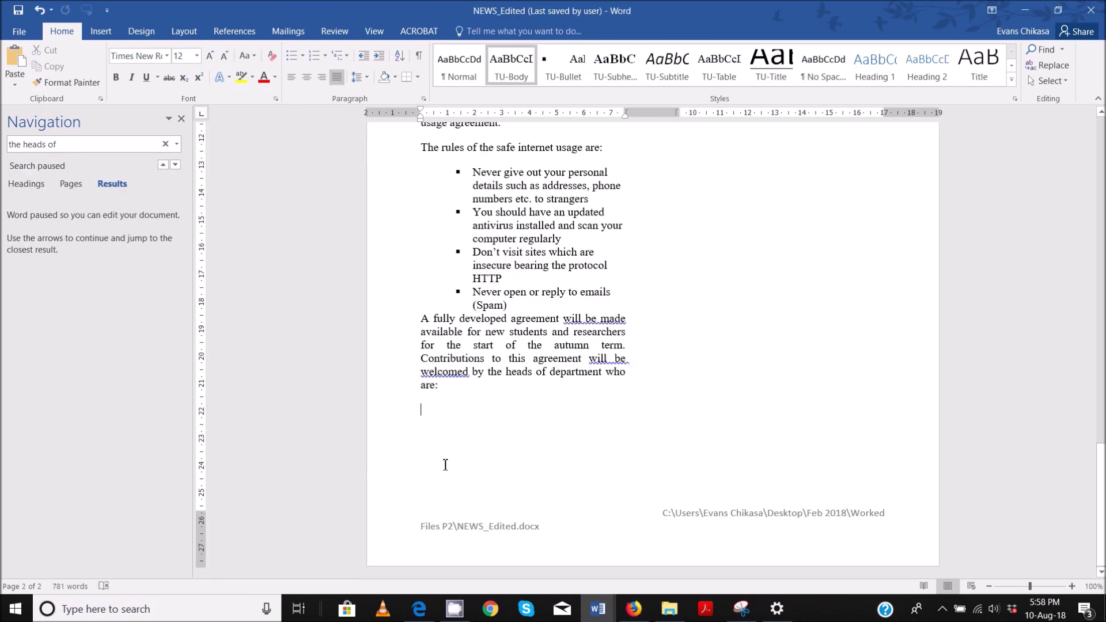
key("ctrl+v")
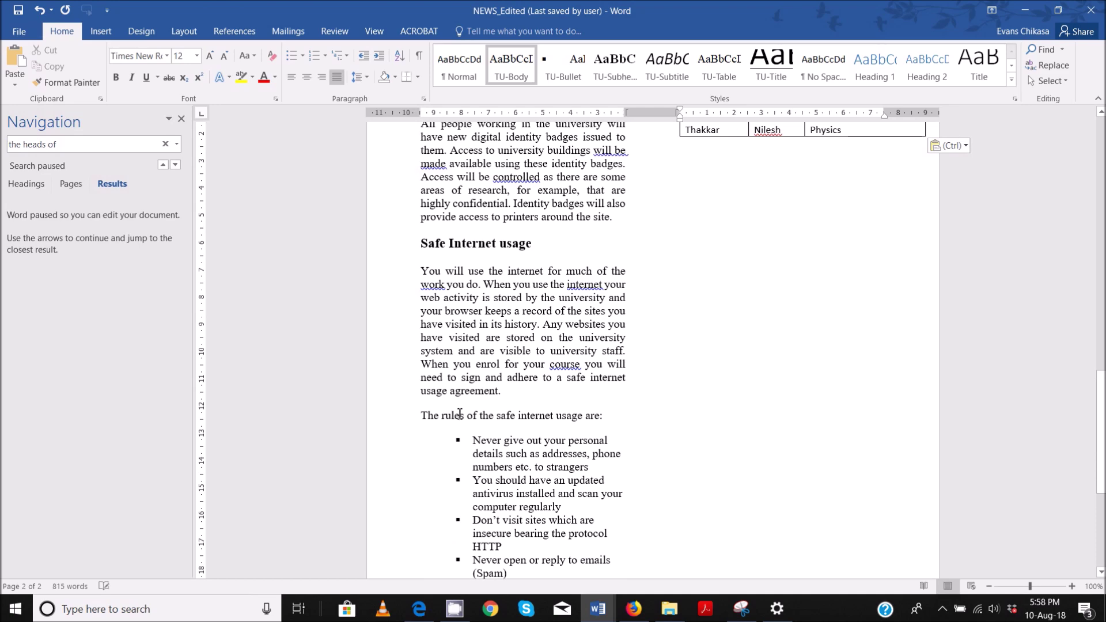
scroll(481, 413, "down", 2)
scroll(576, 397, "up", 15)
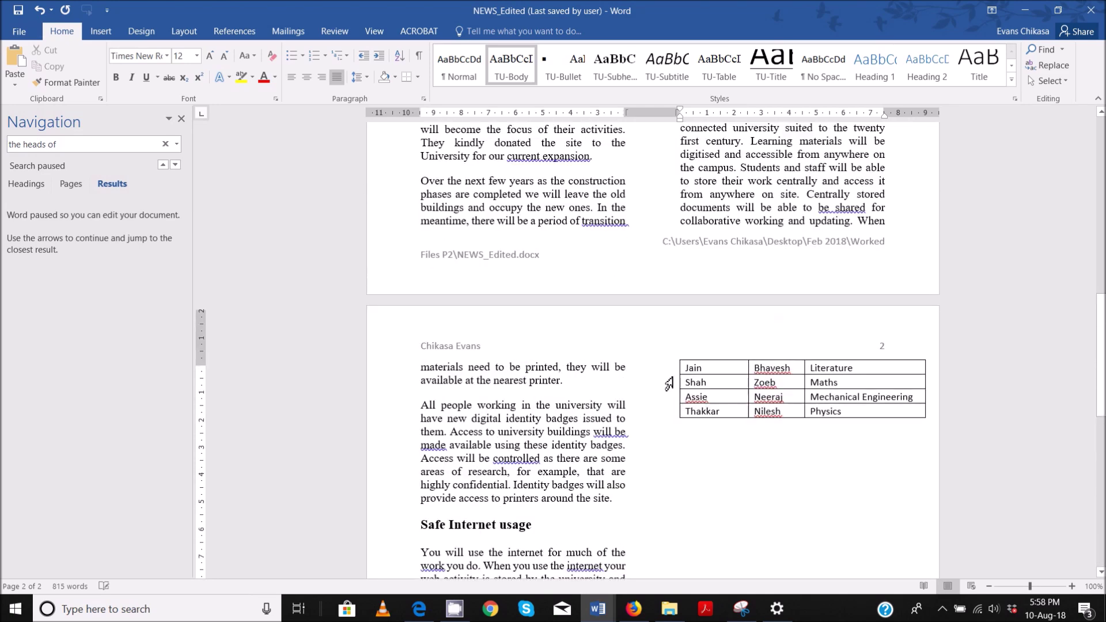
scroll(668, 374, "down", 13)
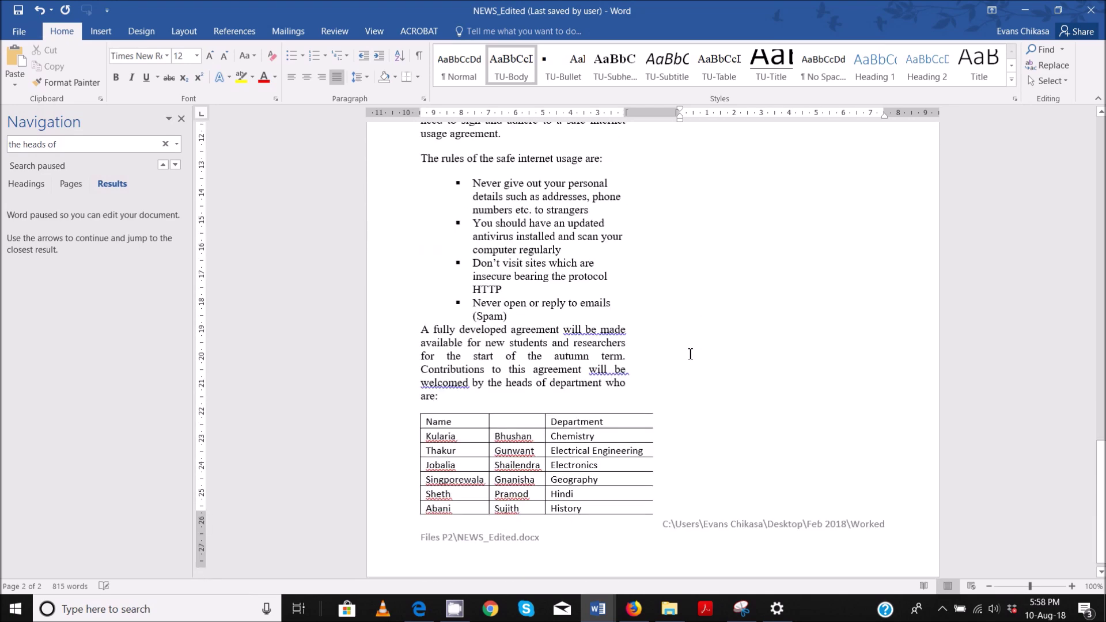
scroll(542, 429, "up", 3)
scroll(541, 438, "down", 3)
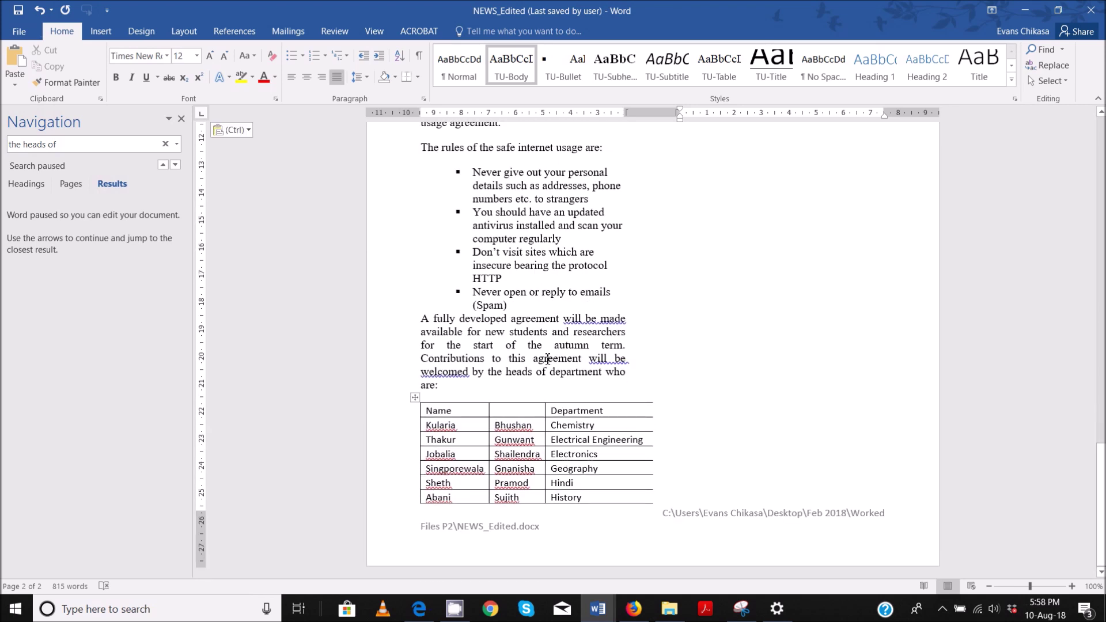
mouse_move(547, 399)
scroll(550, 383, "up", 5)
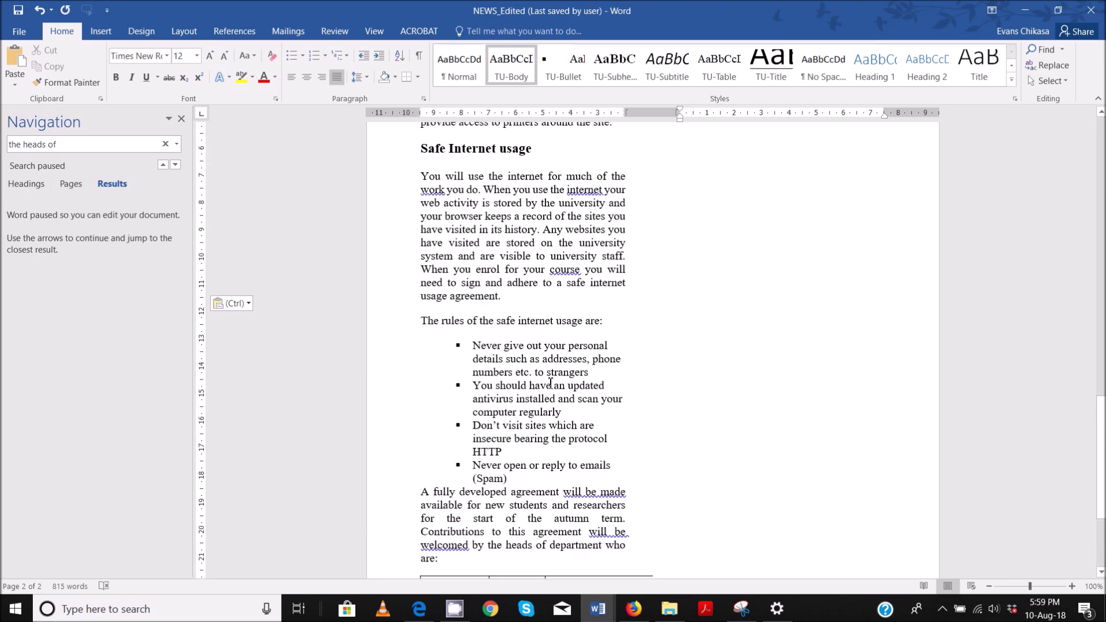
scroll(550, 383, "down", 5)
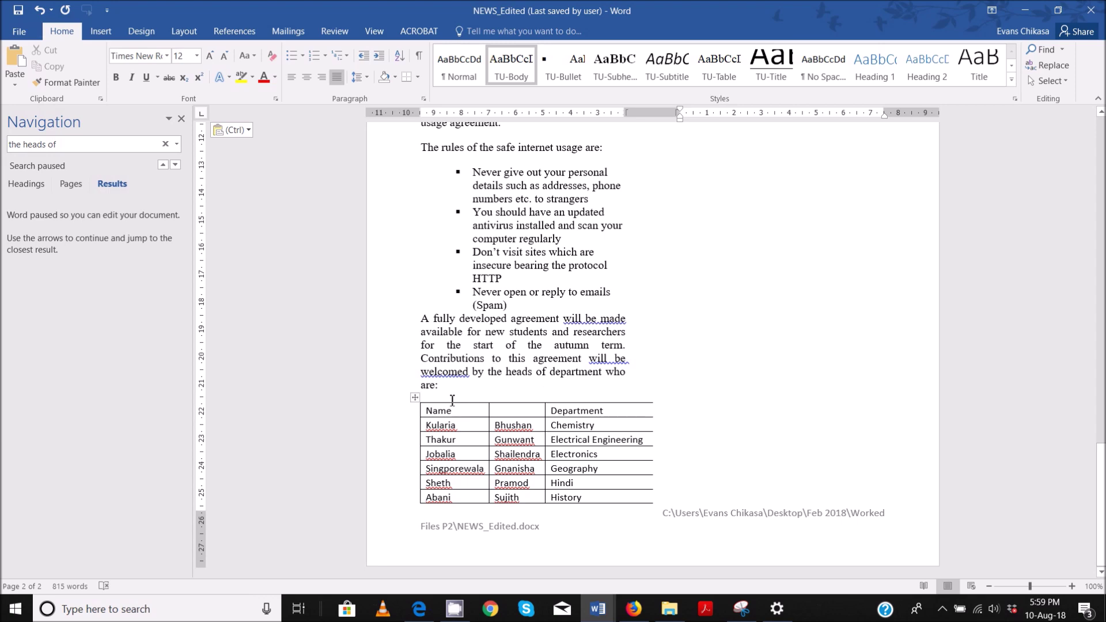
scroll(534, 393, "up", 15)
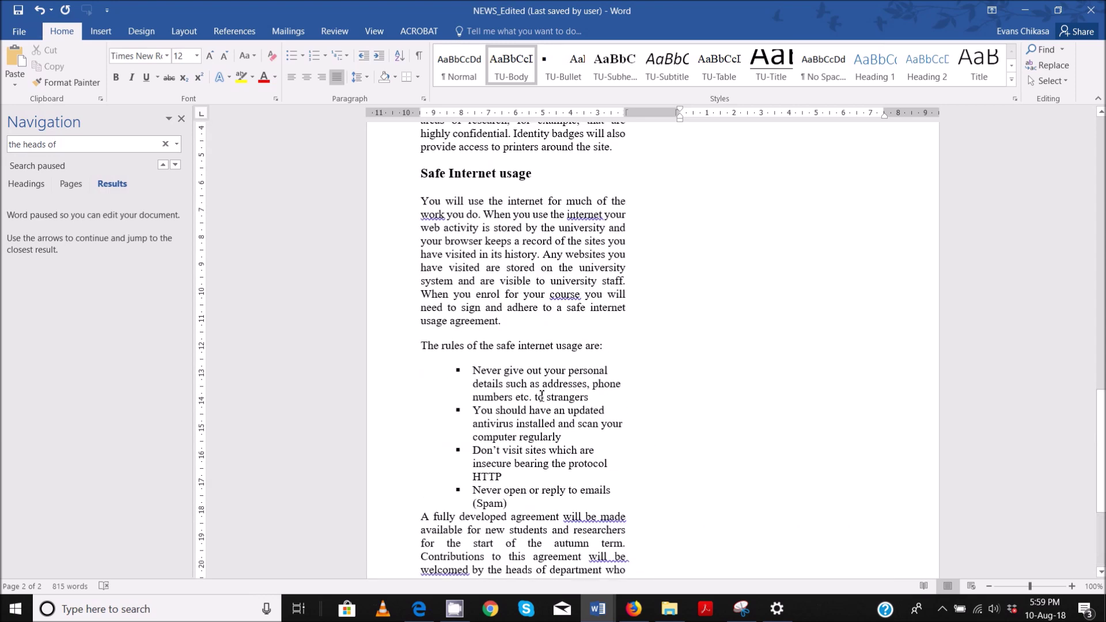
scroll(547, 400, "down", 15)
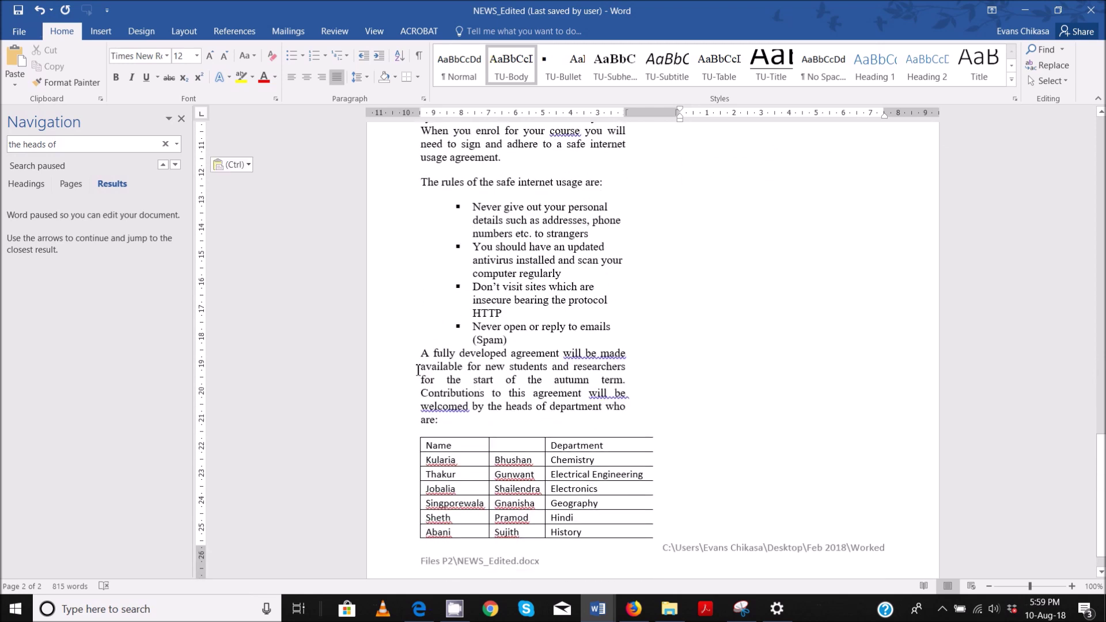
Add line breaks before 'A fully developed agreement…' so it and the table start the second column.
left_click(422, 353)
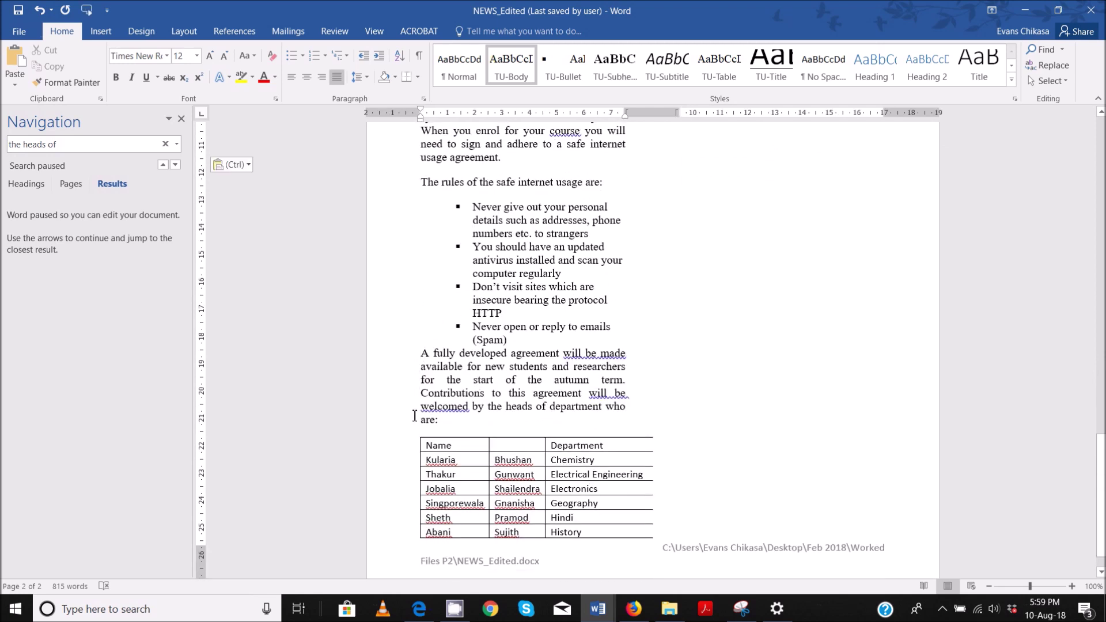
key("Return")
key("Return")
key("Return")
key("Return")
key("Return")
key("Return")
scroll(415, 416, "up", 4)
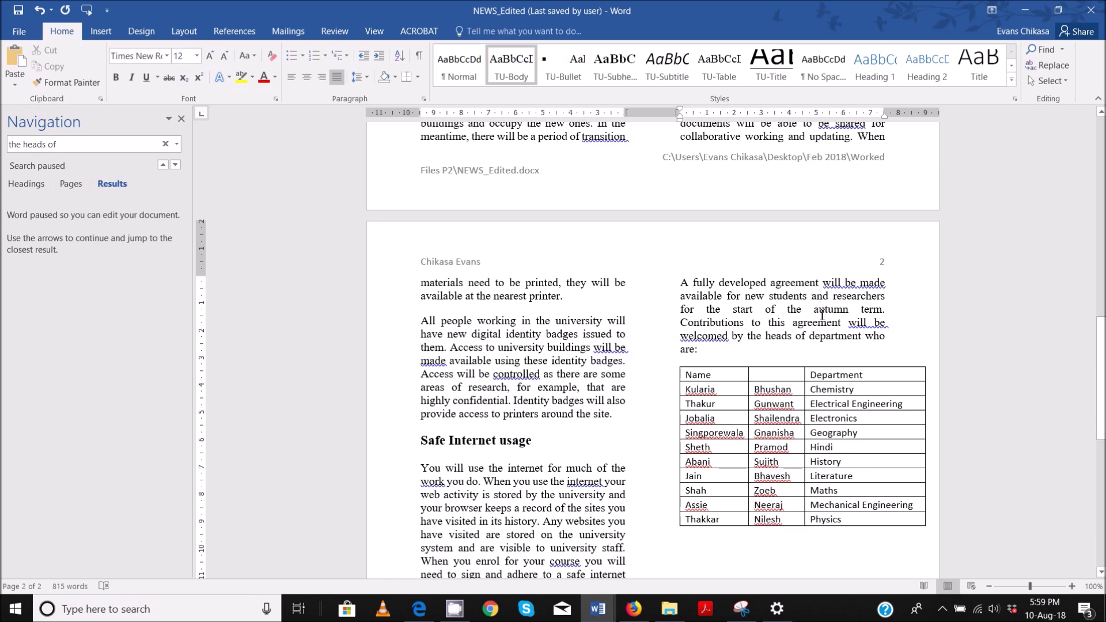
scroll(822, 314, "down", 2)
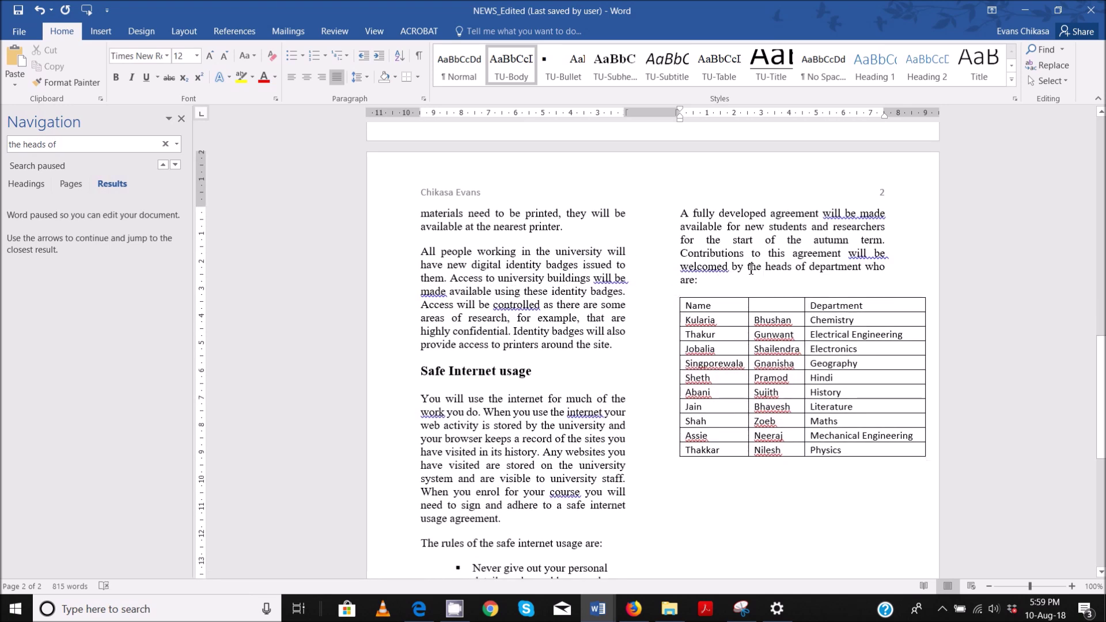
left_click_drag(750, 269, 771, 277)
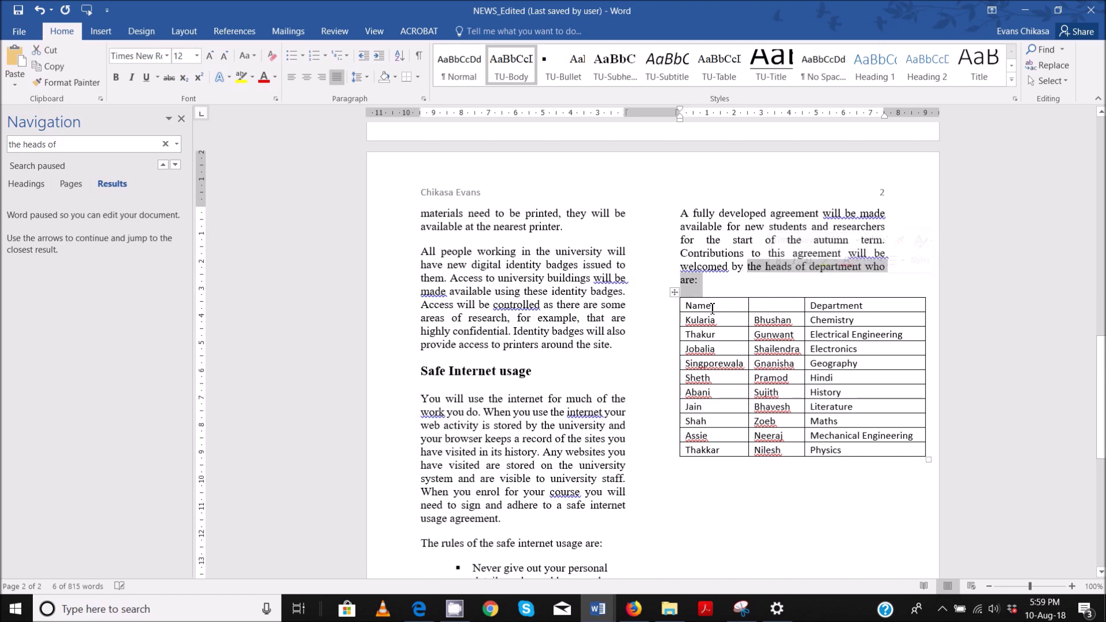
left_click(672, 320)
left_click(748, 273)
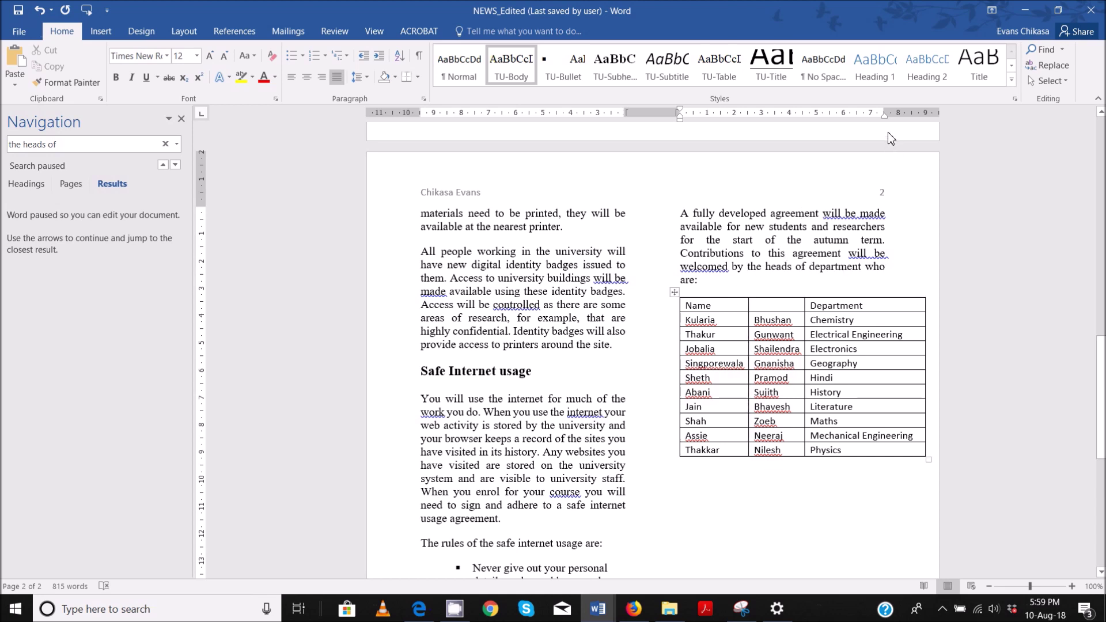
left_click_drag(886, 121, 886, 123)
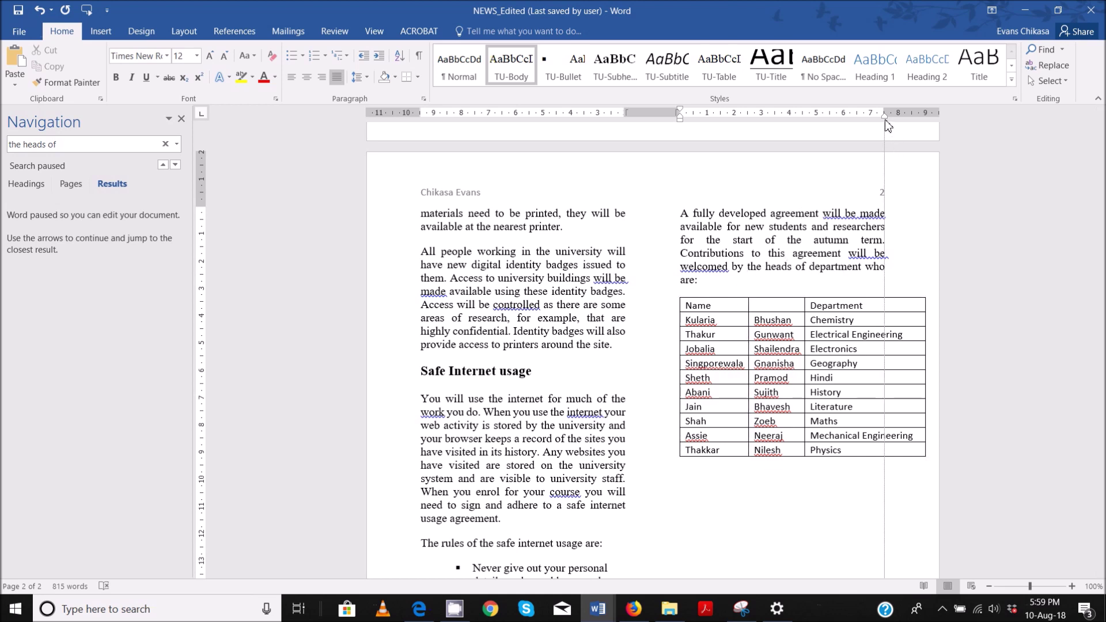
left_click_drag(886, 122, 886, 122)
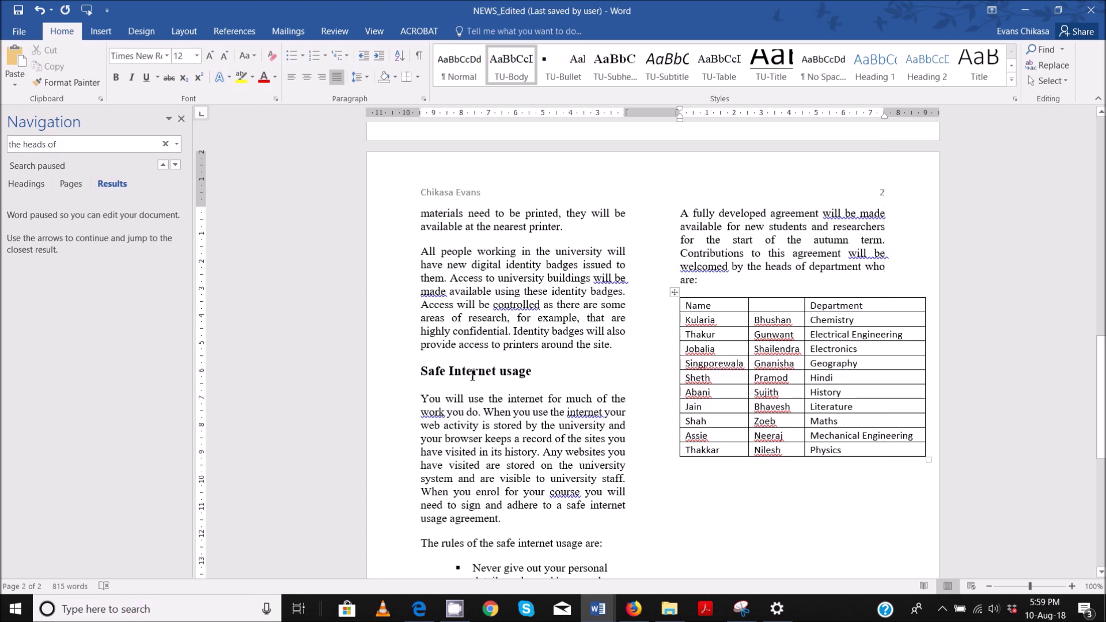
mouse_move(419, 609)
left_click(415, 562)
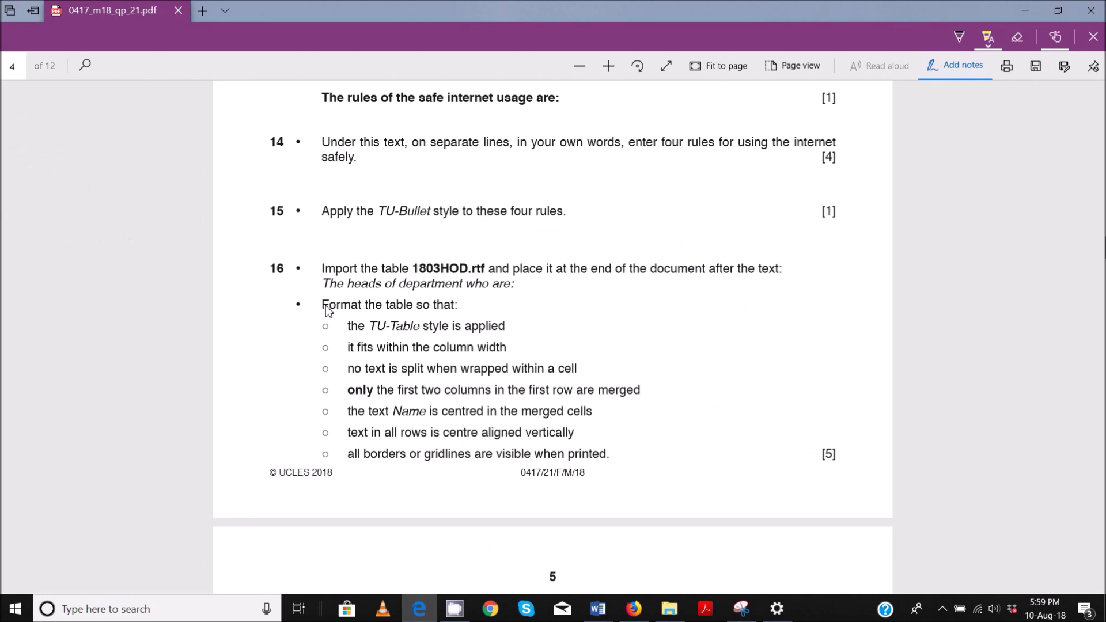
Highlight the 'Format the table so that' and TU-Table style lines of question 16.
left_click_drag(321, 308, 455, 310)
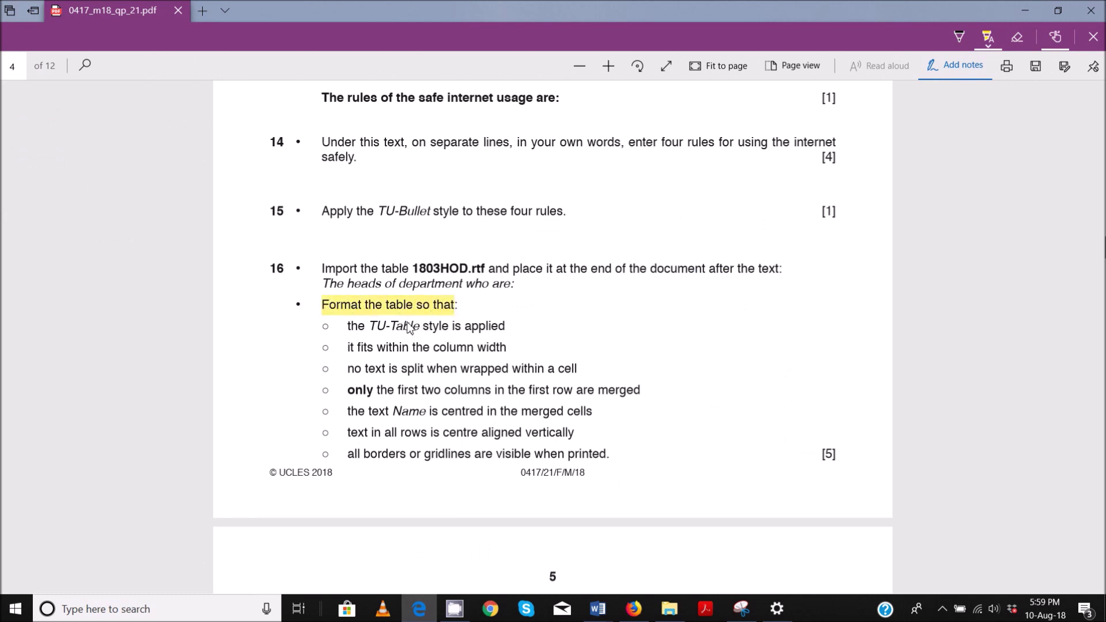
left_click_drag(323, 328, 503, 333)
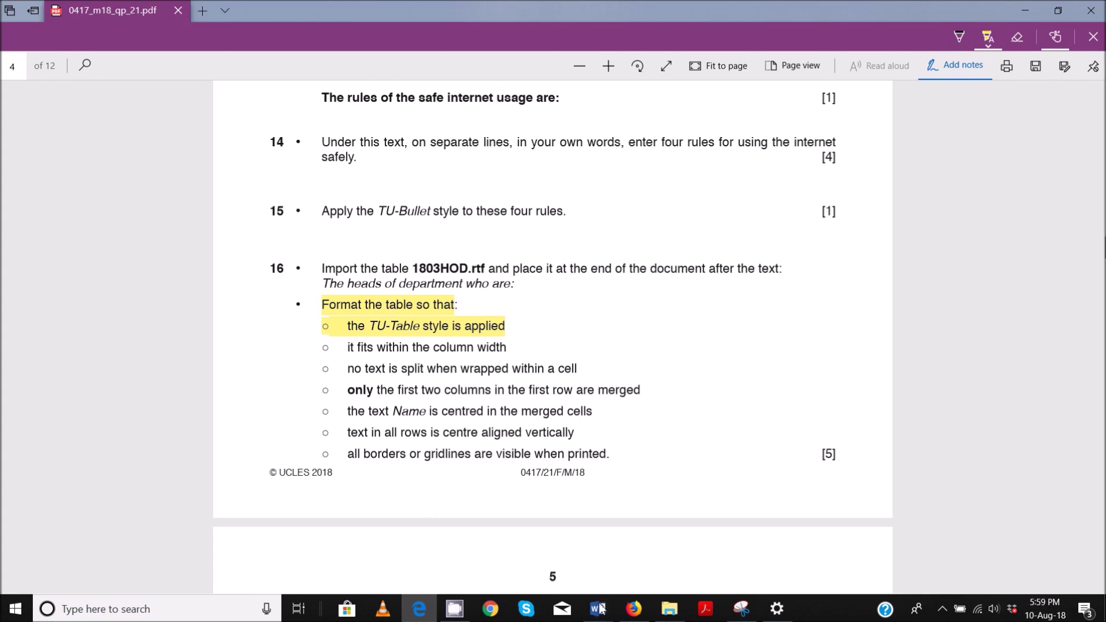
mouse_move(599, 609)
left_click(481, 556)
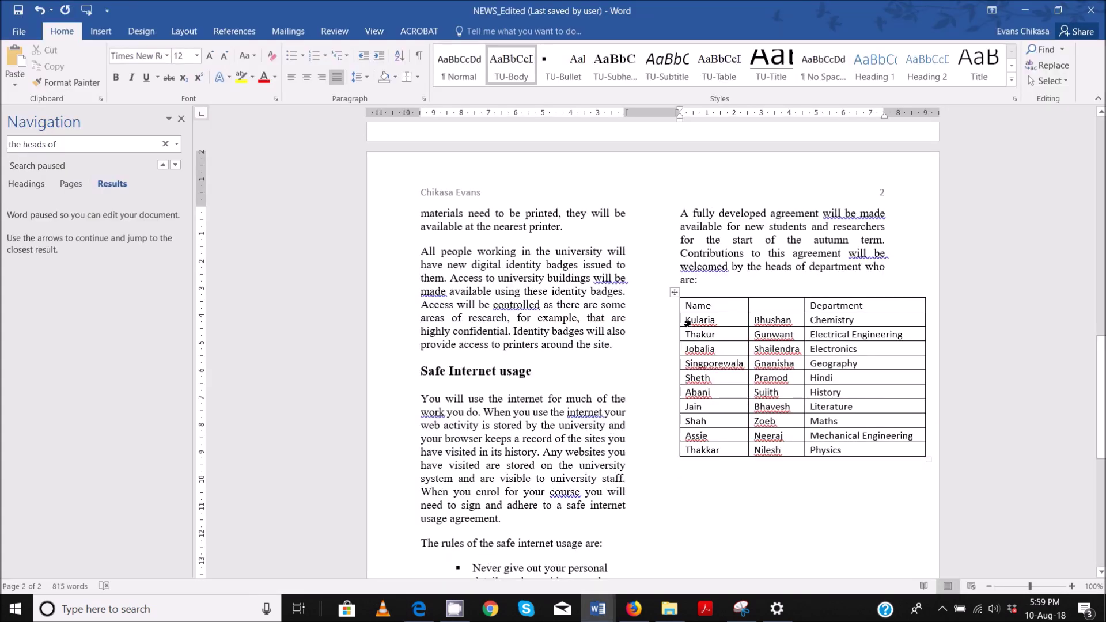
Apply the TU-Table style to the whole heads-of-department table.
left_click(674, 292)
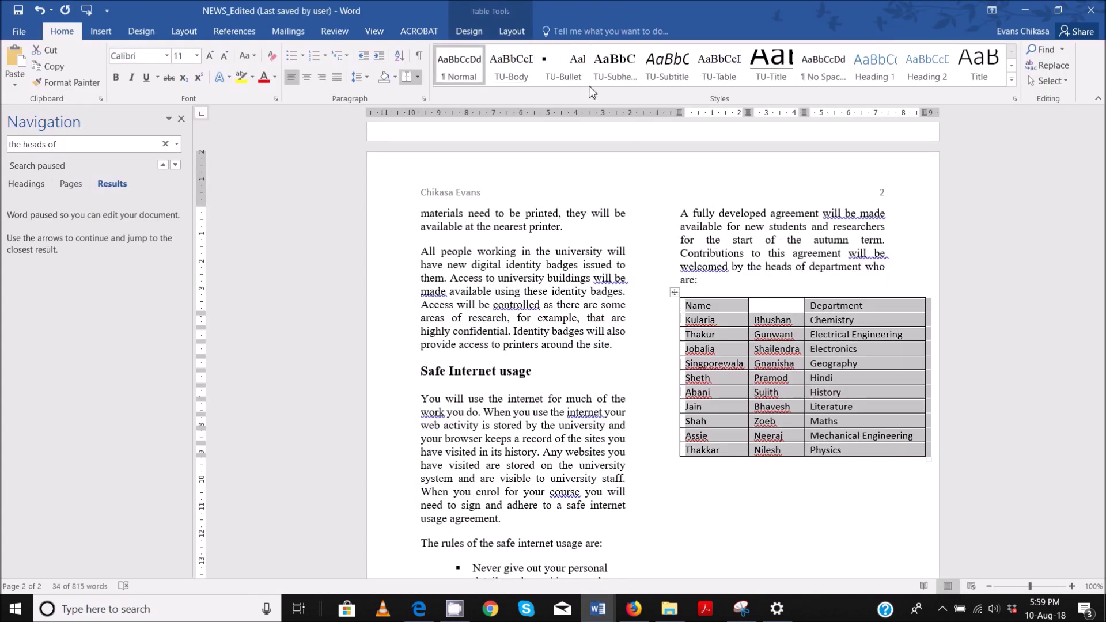
left_click(725, 73)
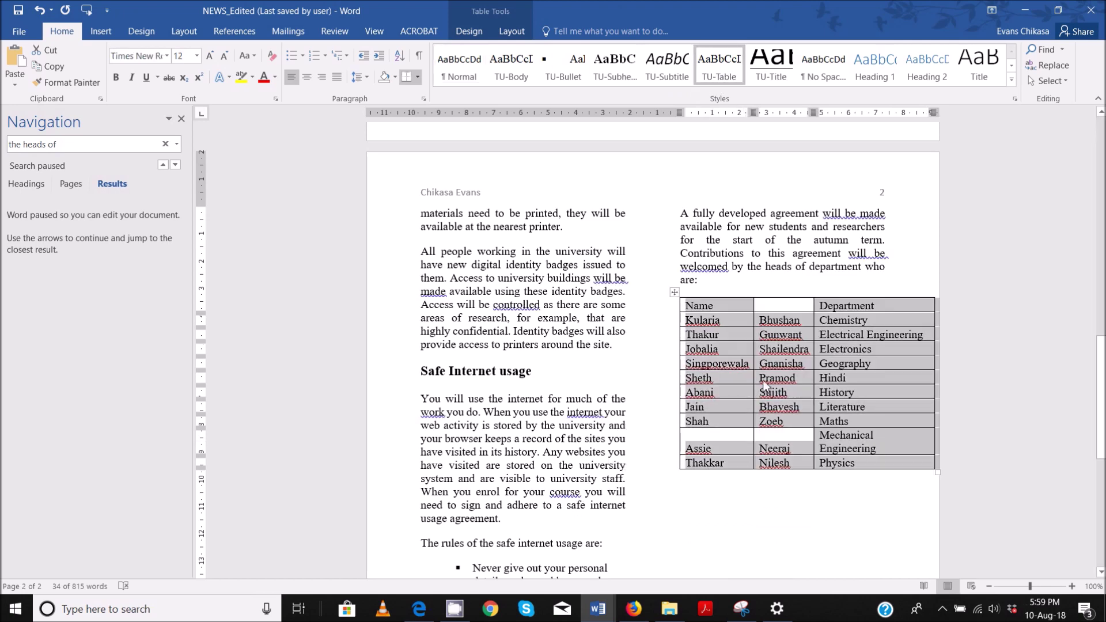
left_click(862, 310)
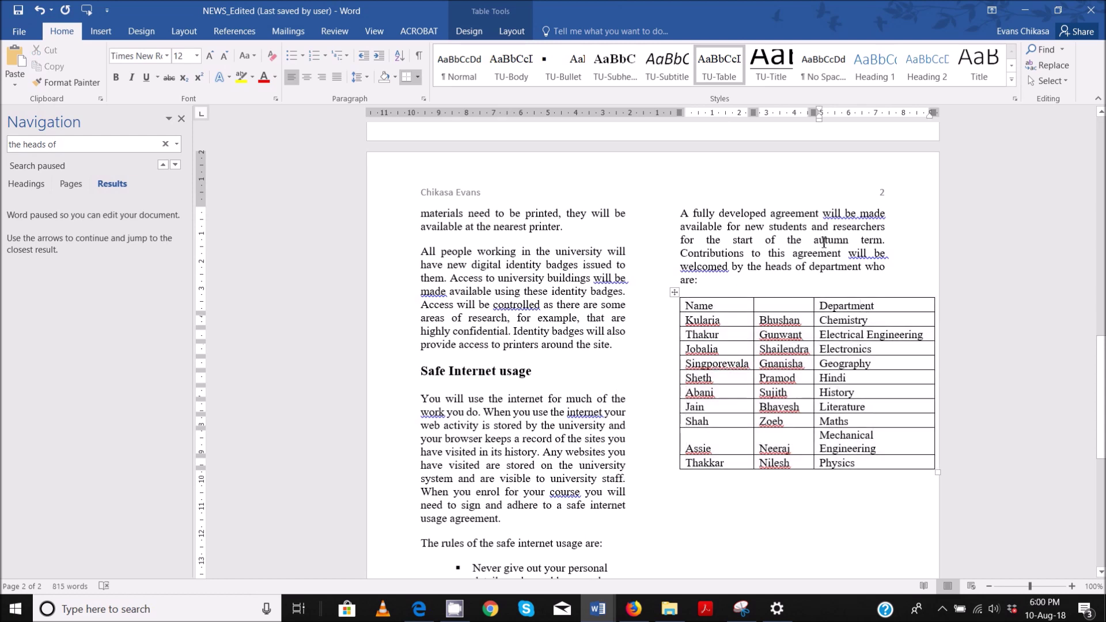
left_click(794, 254)
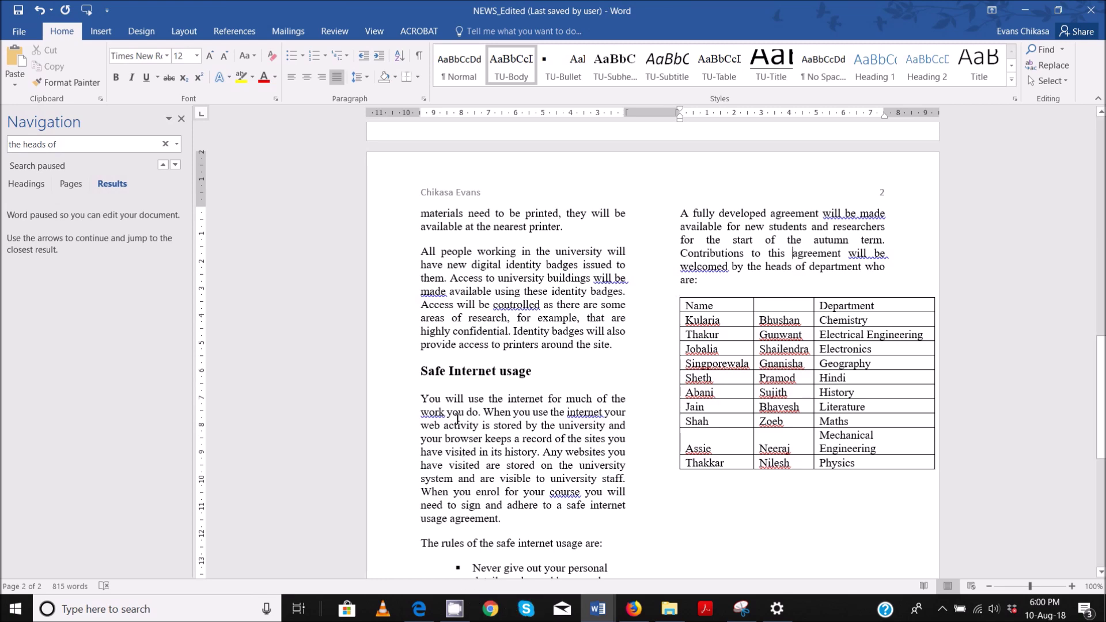
Highlight the column-width requirement line in the exam PDF.
mouse_move(424, 611)
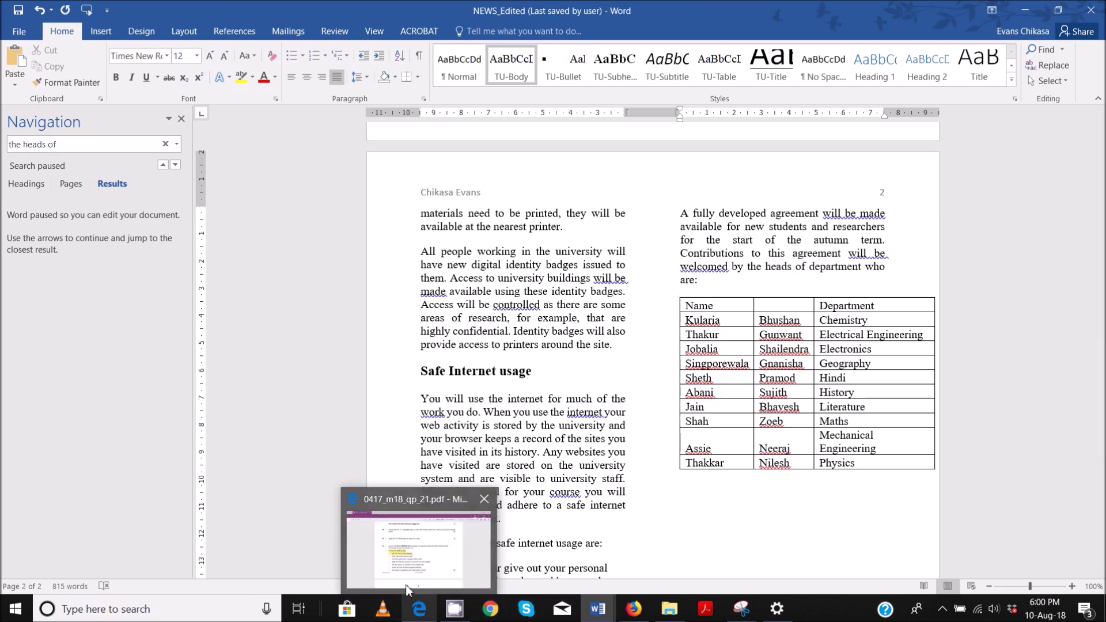
left_click(401, 568)
left_click(271, 369)
left_click_drag(323, 347, 506, 347)
Select the entire heads-of-department table and show the Table Tools Layout options.
mouse_move(599, 609)
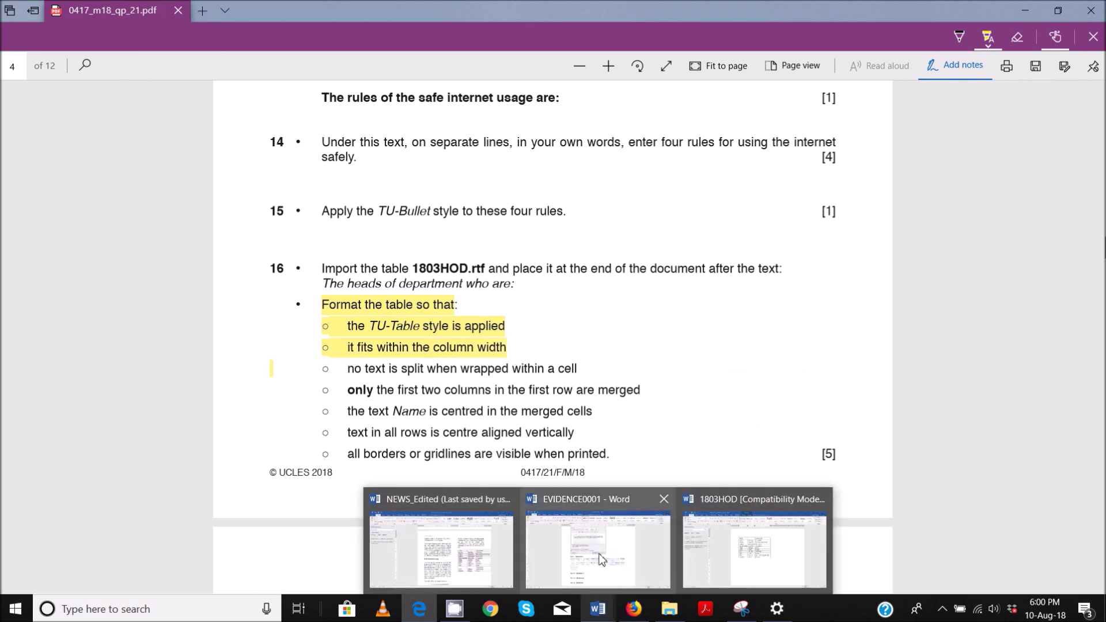
left_click(457, 545)
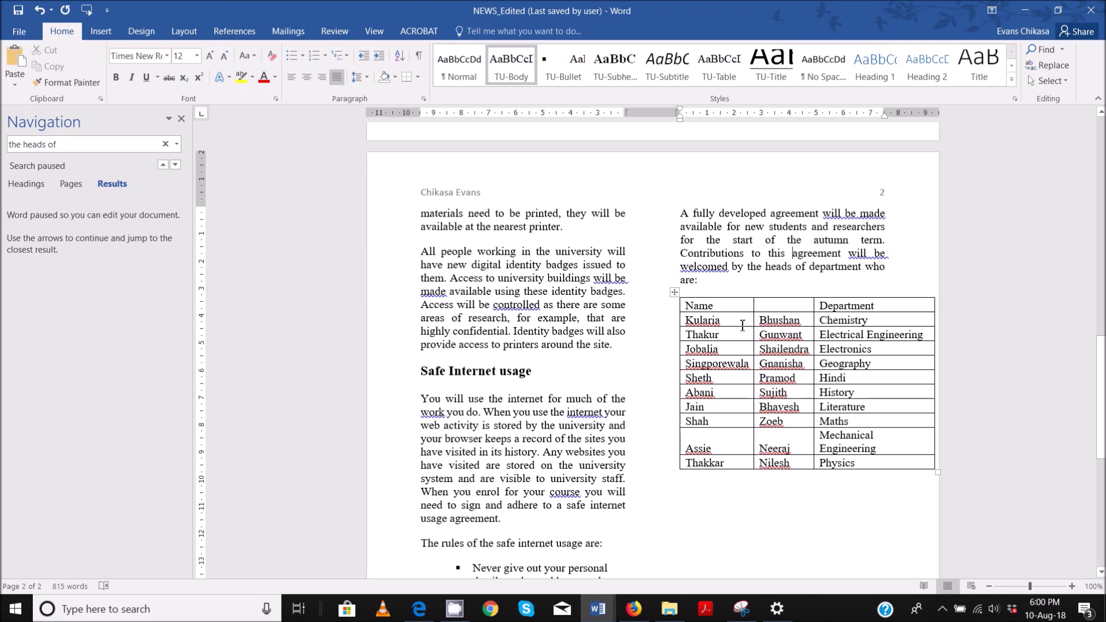
left_click(675, 294)
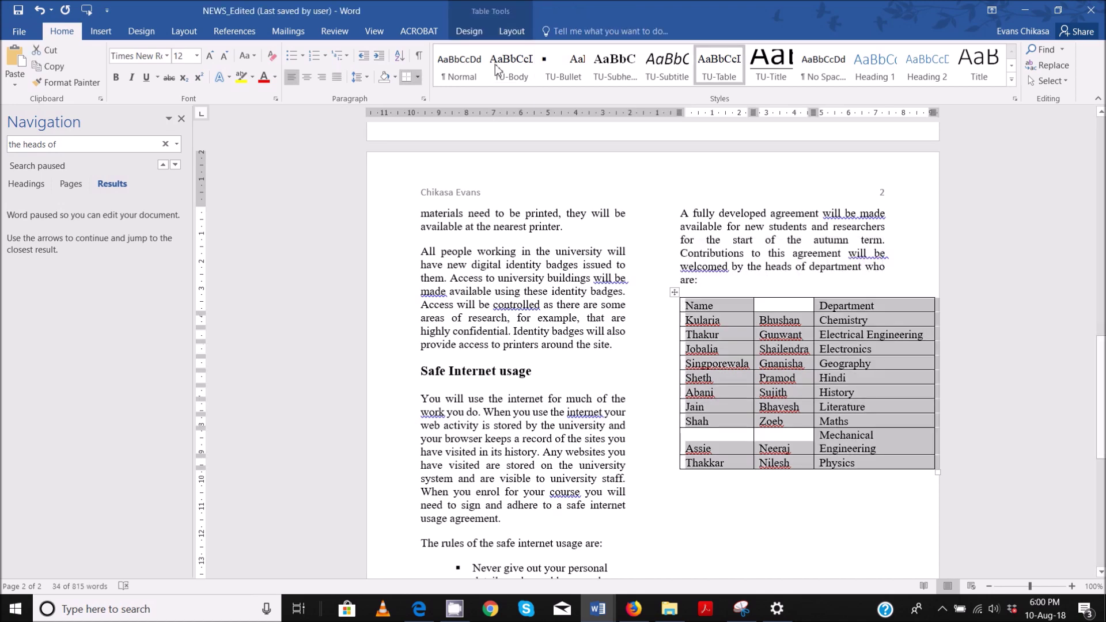
left_click(497, 33)
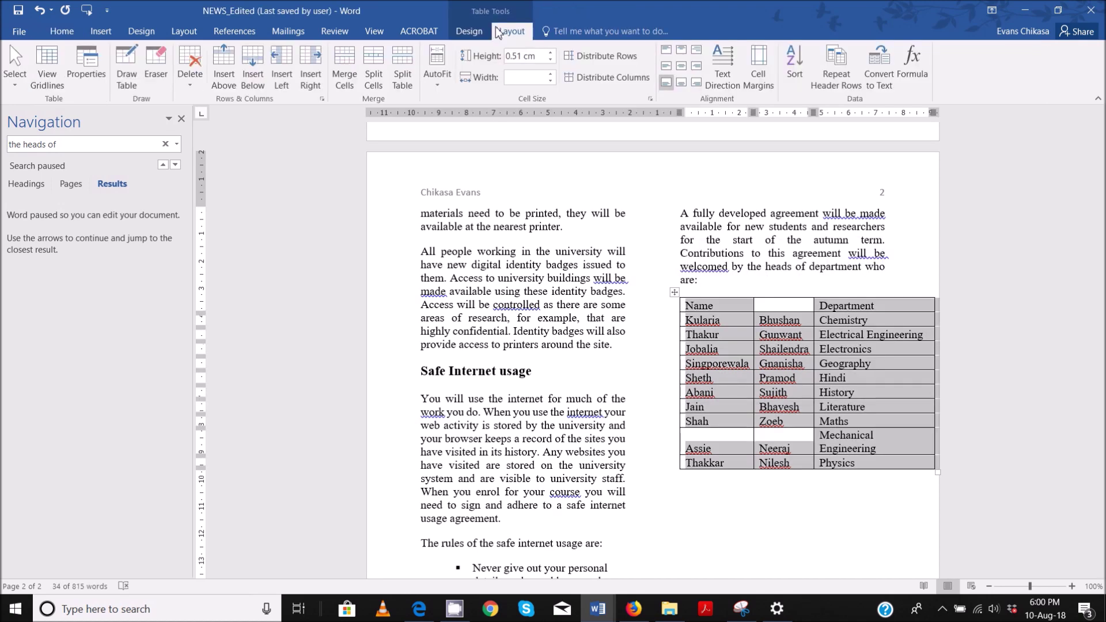
AutoFit the heads-of-department table to its contents.
left_click(448, 86)
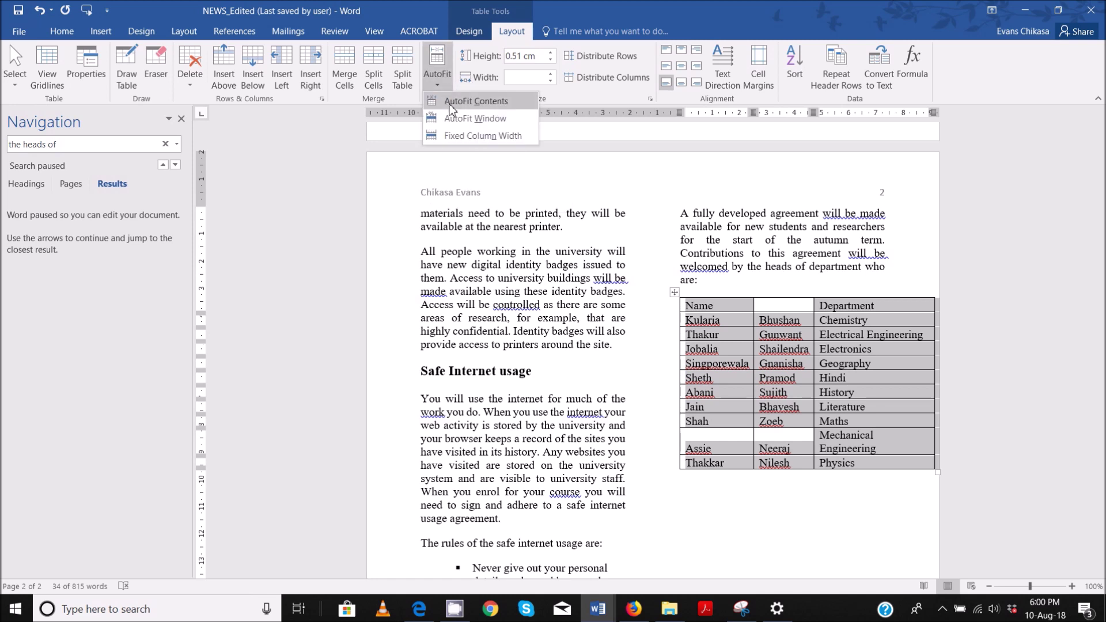
left_click(465, 101)
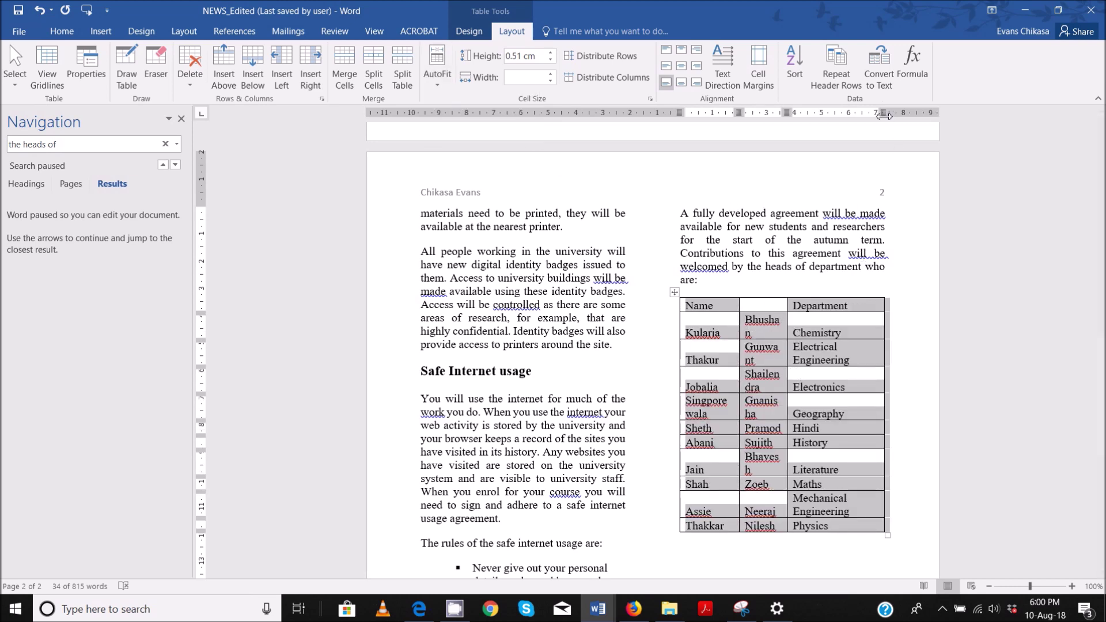
left_click_drag(883, 113, 885, 115)
left_click_drag(678, 116, 678, 116)
Mark the 'no text is split when wrapped within a cell' line yellow, then return to NEWS_Edited.
mouse_move(419, 609)
left_click(425, 539)
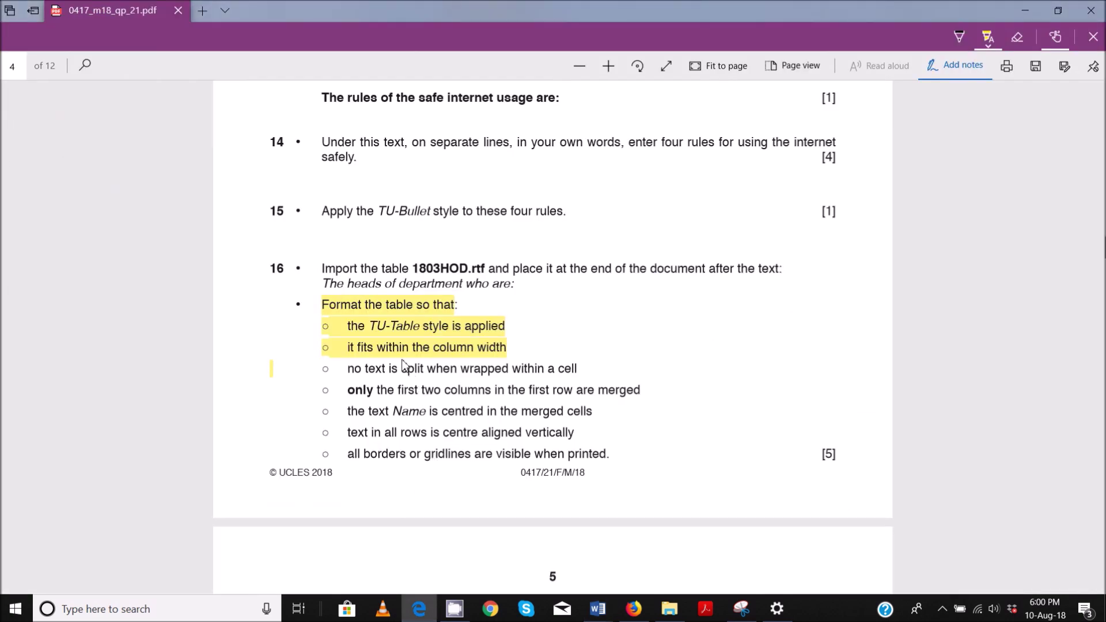
left_click_drag(323, 368, 577, 369)
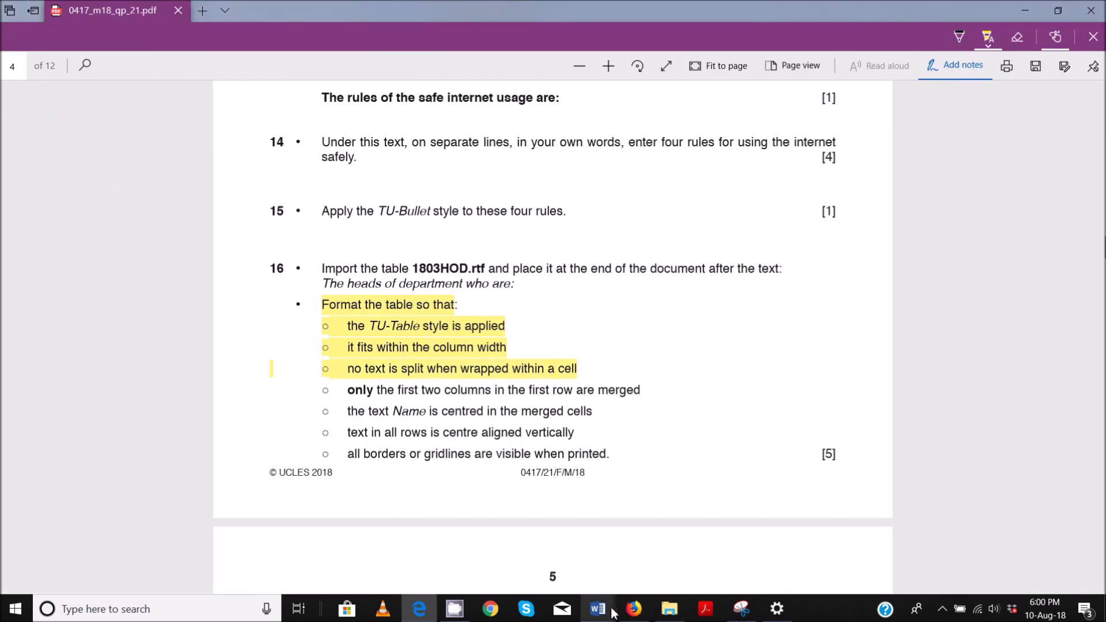
mouse_move(598, 609)
left_click(473, 545)
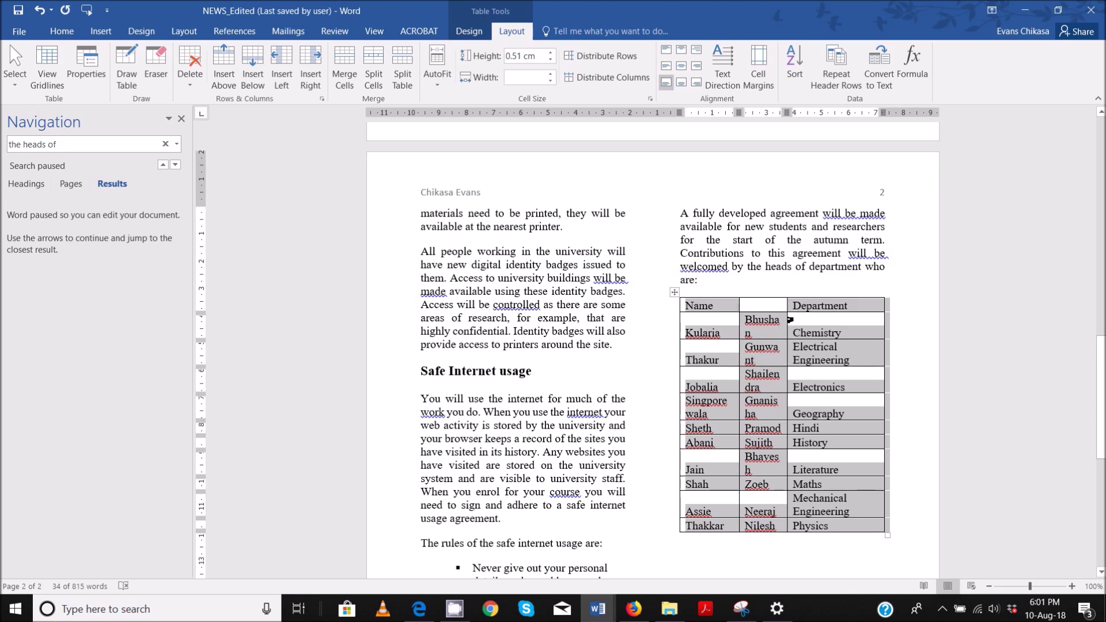
Widen the surname and first-name columns so names like Singporewala and Shailendra fit.
left_click(795, 548)
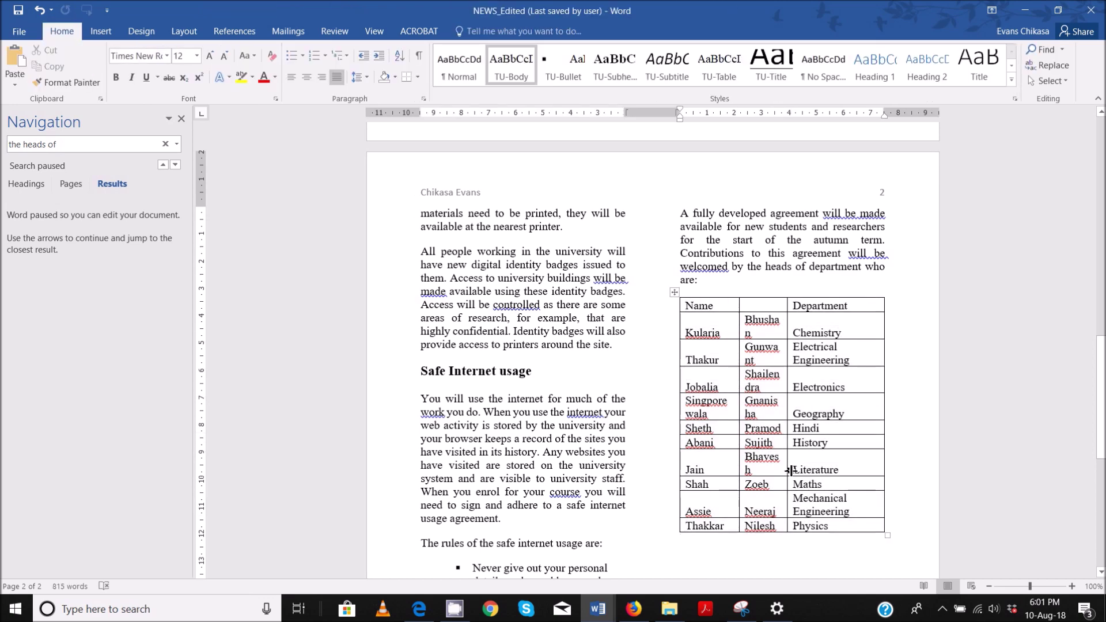
left_click_drag(790, 470, 810, 465)
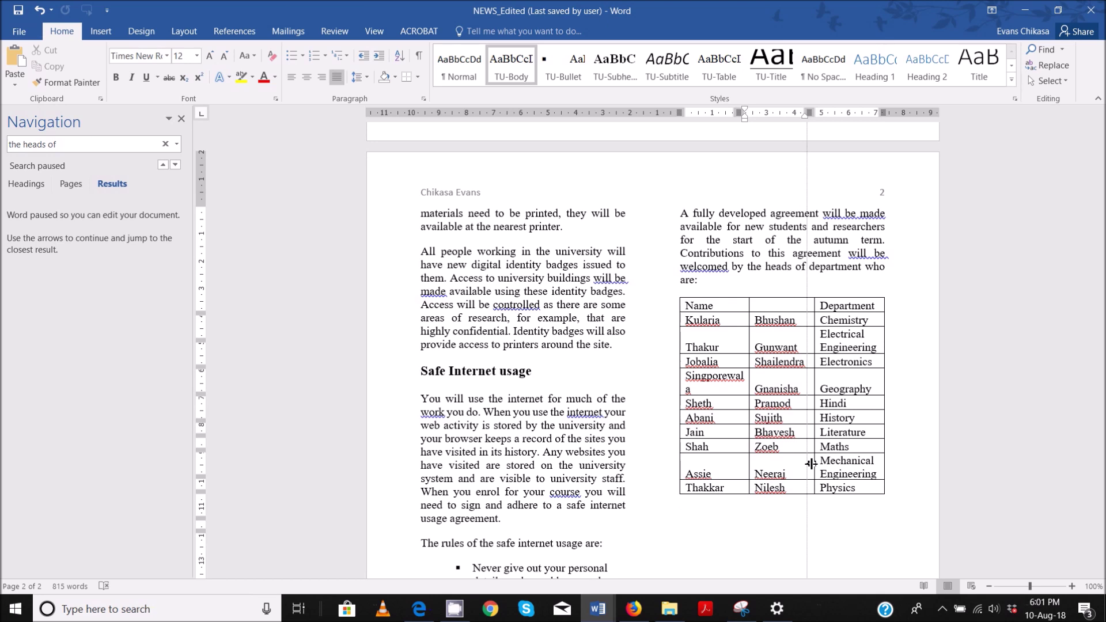
left_click_drag(811, 464, 812, 464)
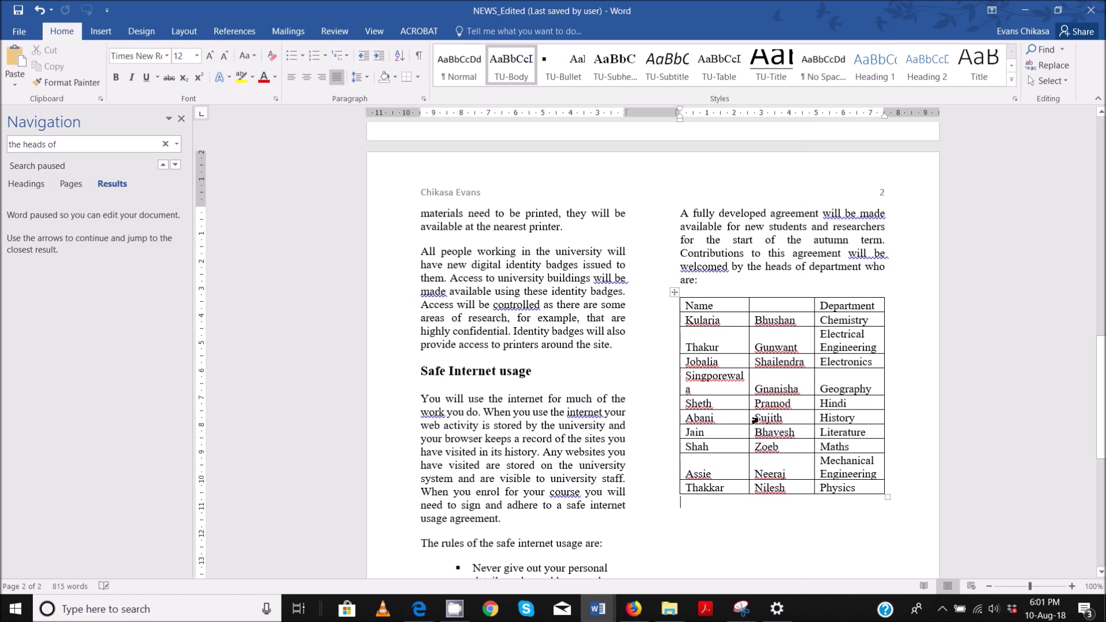
left_click_drag(752, 408, 756, 409)
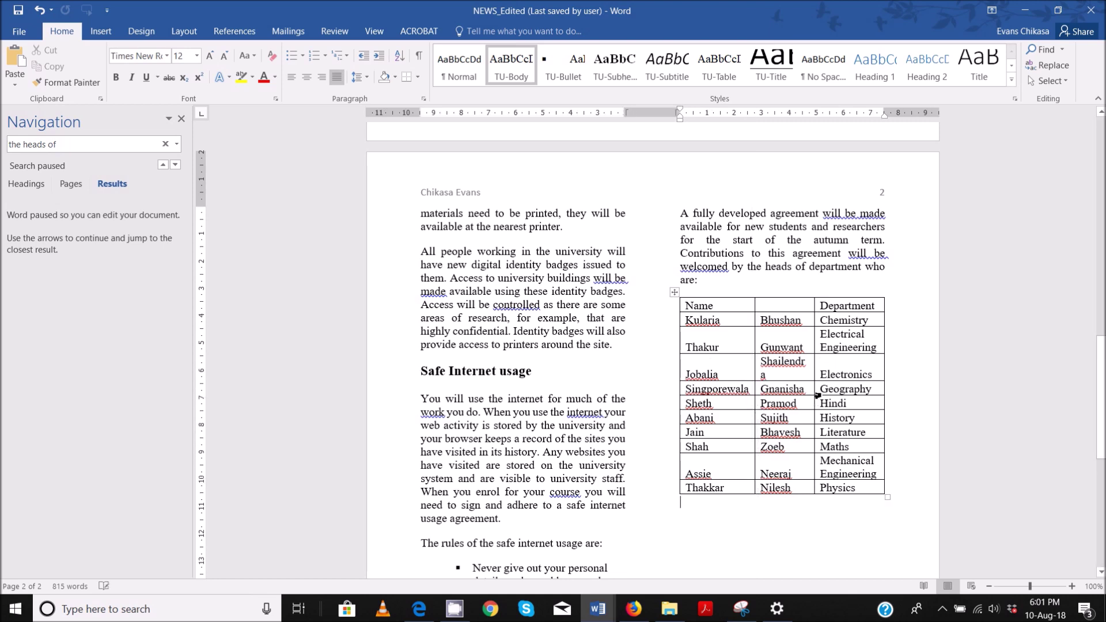
left_click_drag(816, 393, 819, 394)
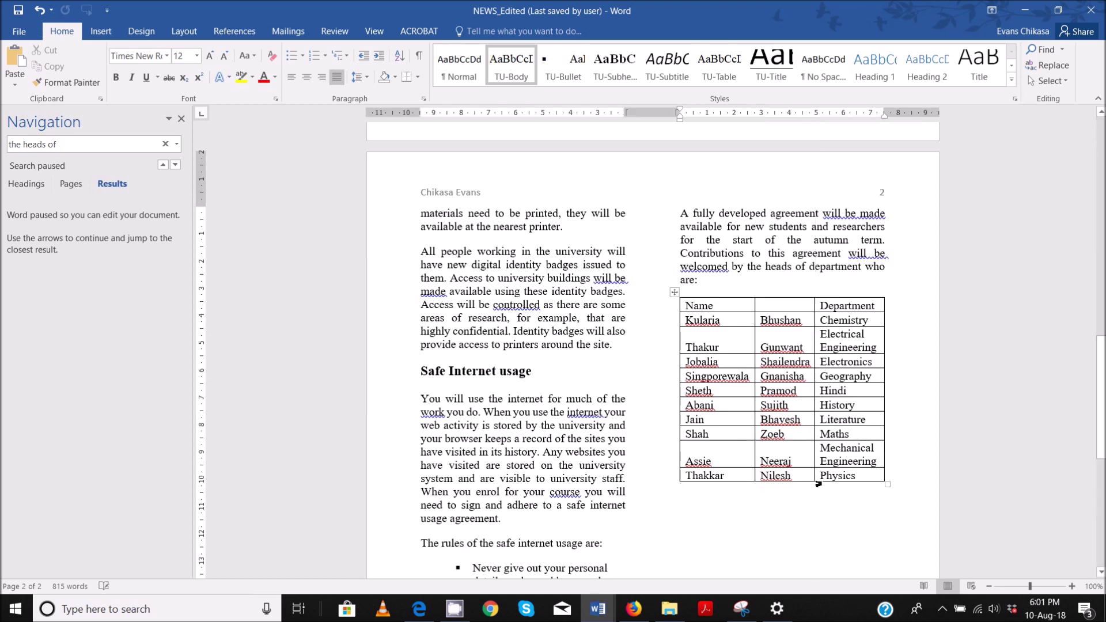
Highlight the first-row merge requirement line in the exam PDF.
left_click_drag(680, 116, 680, 116)
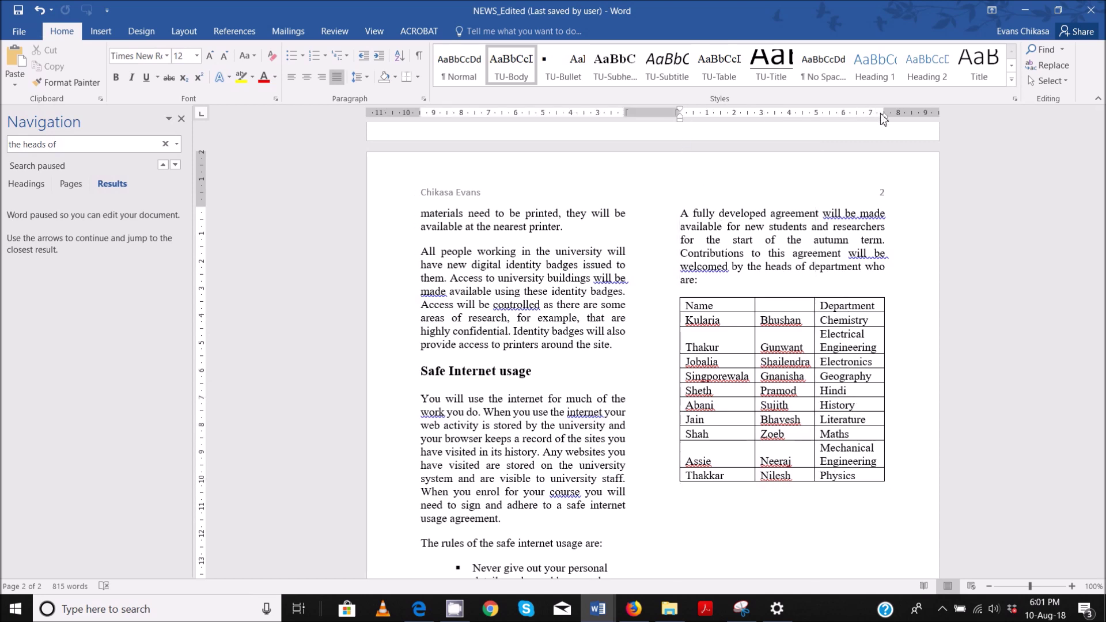
left_click_drag(885, 117, 887, 122)
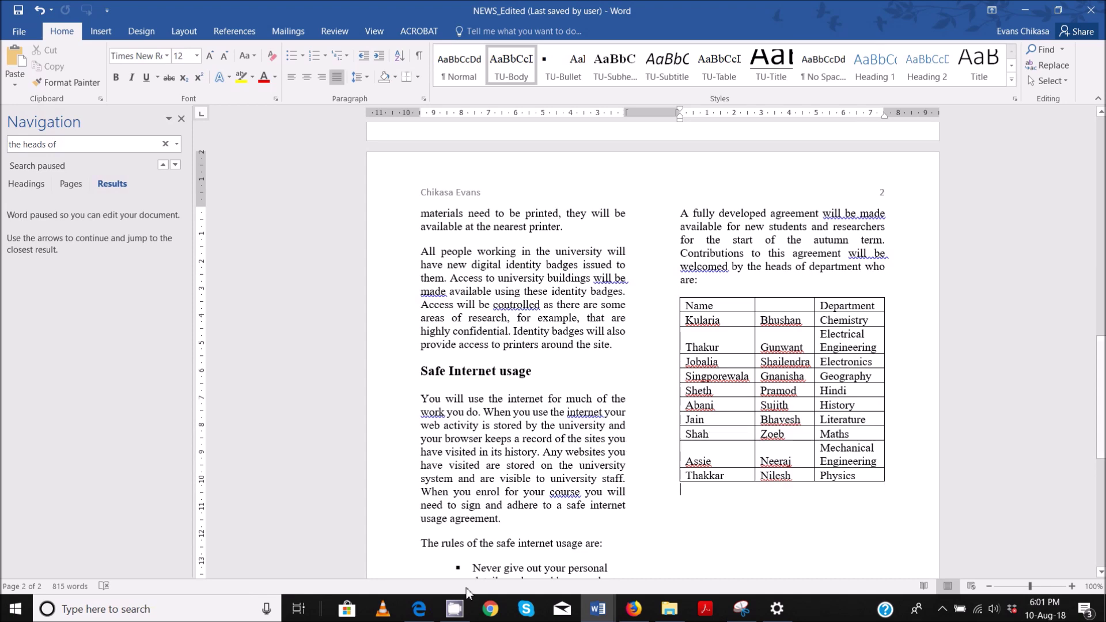
left_click(419, 608)
left_click_drag(346, 390, 658, 396)
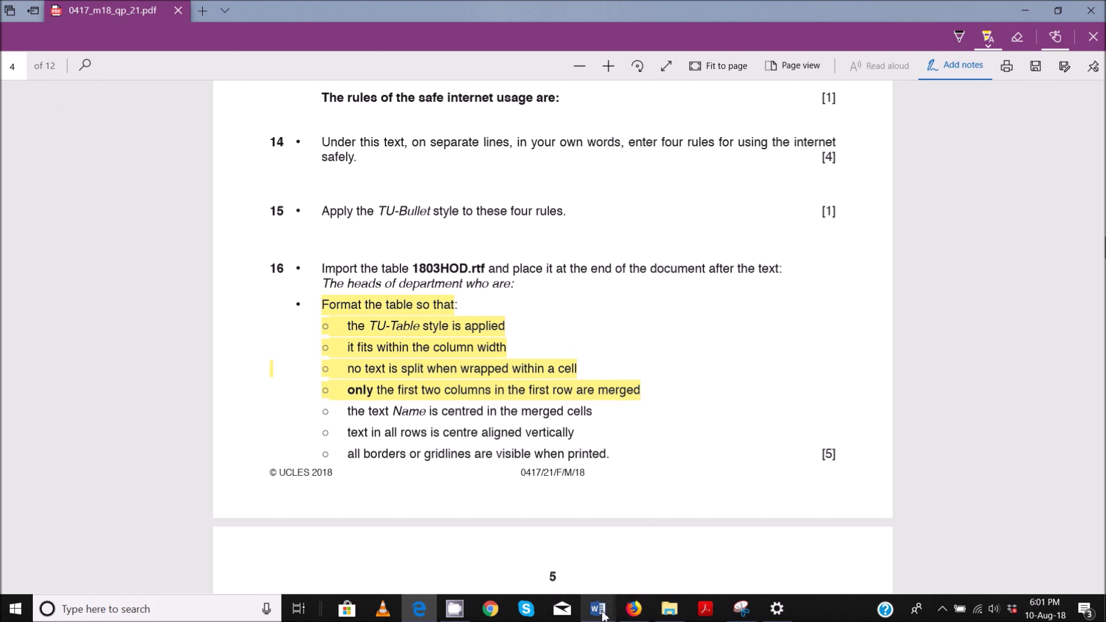
Merge the Name header cell with the empty cell beside it.
mouse_move(597, 608)
left_click(441, 551)
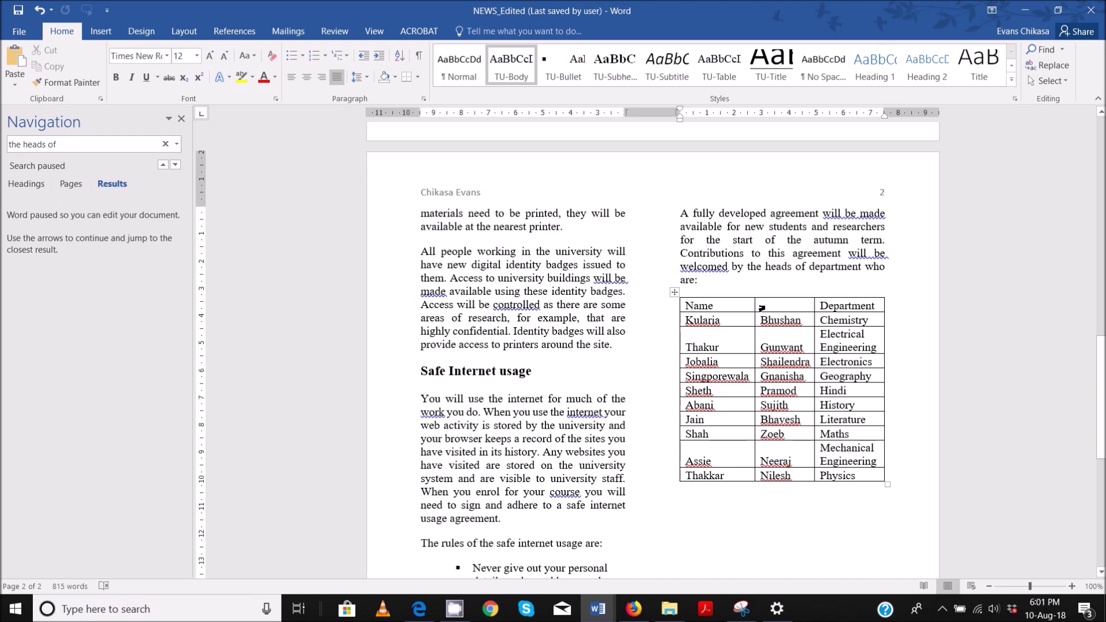
left_click(683, 305)
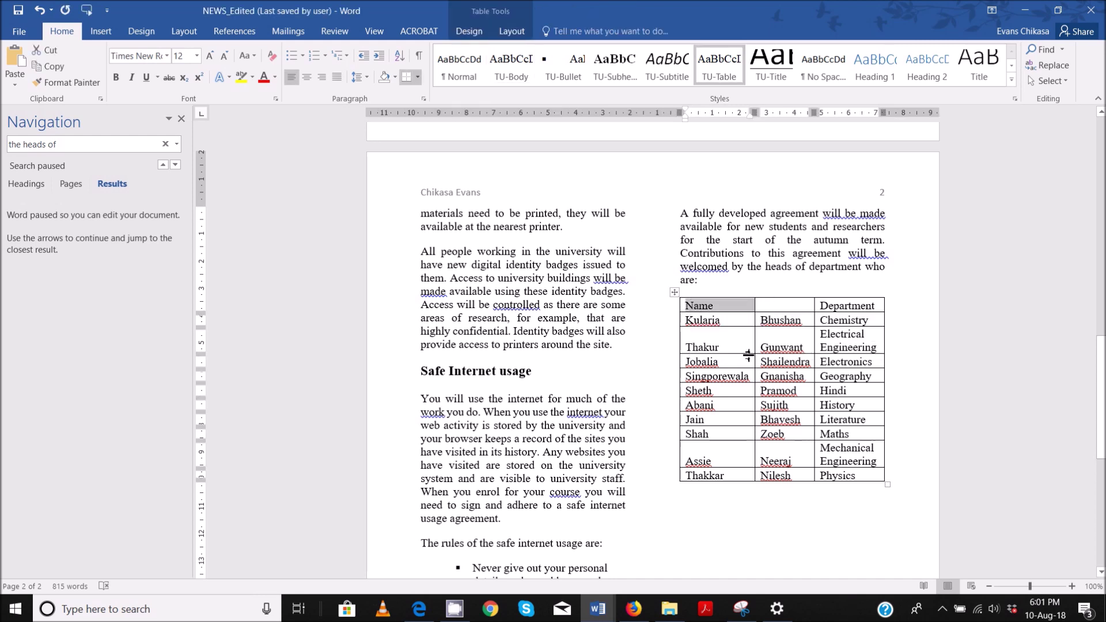
right_click(729, 310)
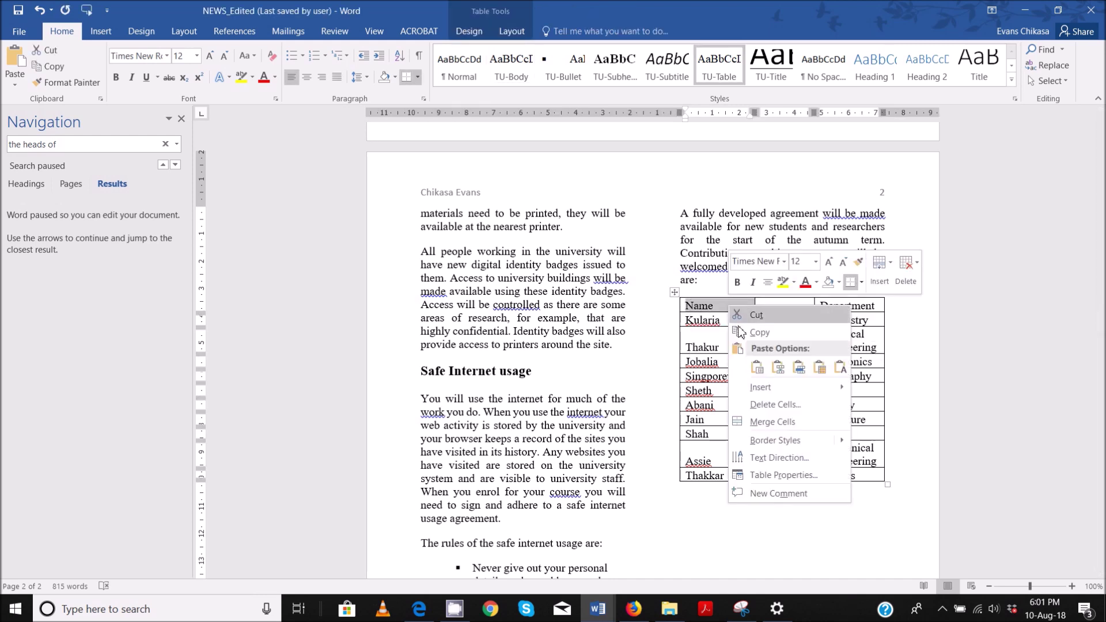
left_click(771, 427)
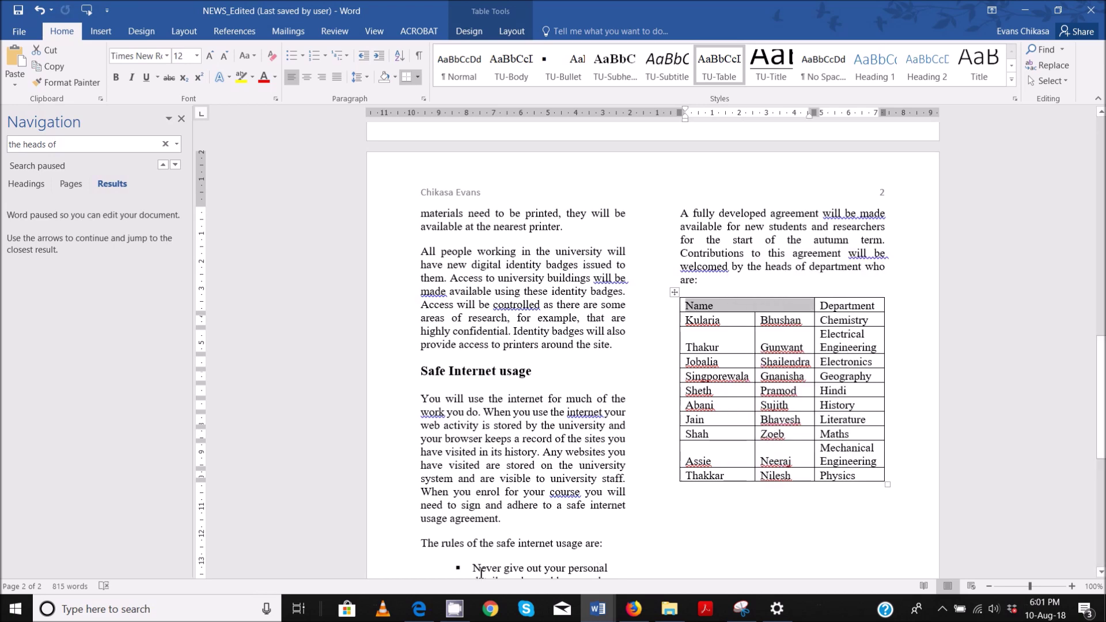
Highlight the centre-Name-in-merged-cells requirement in the exam PDF.
mouse_move(419, 614)
left_click(424, 568)
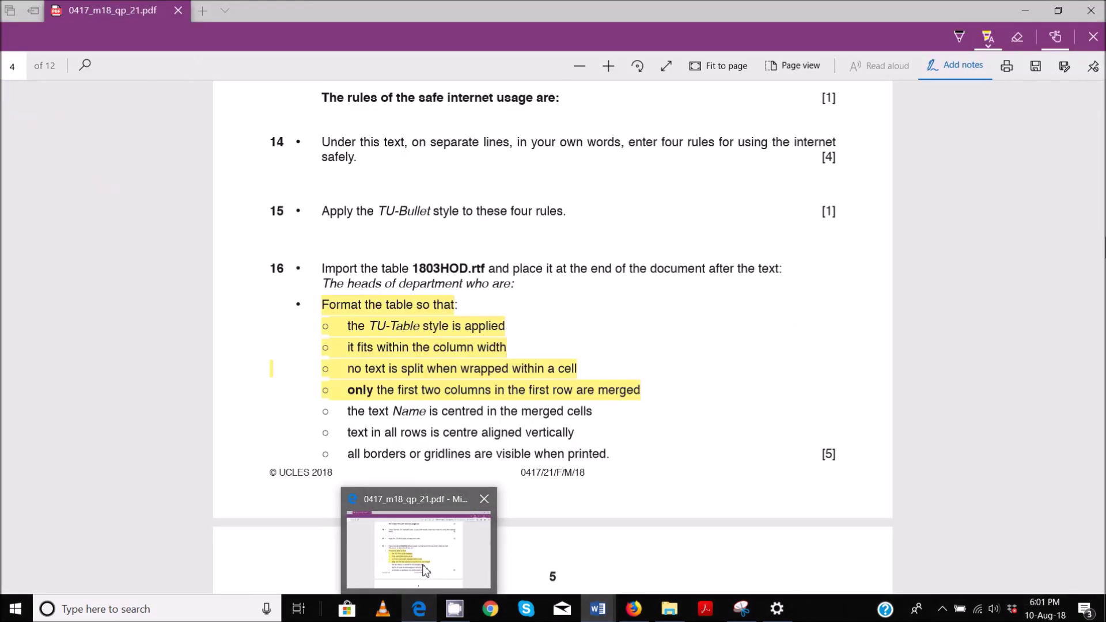
left_click(324, 413)
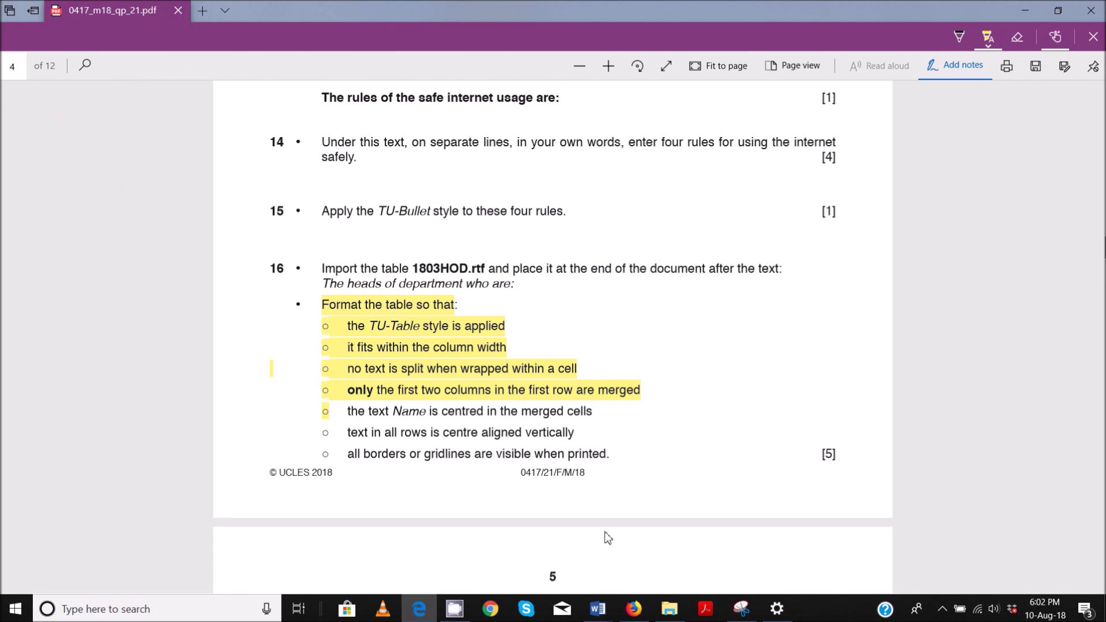
Centre the word 'Name' in the merged header cell.
mouse_move(598, 609)
left_click(480, 562)
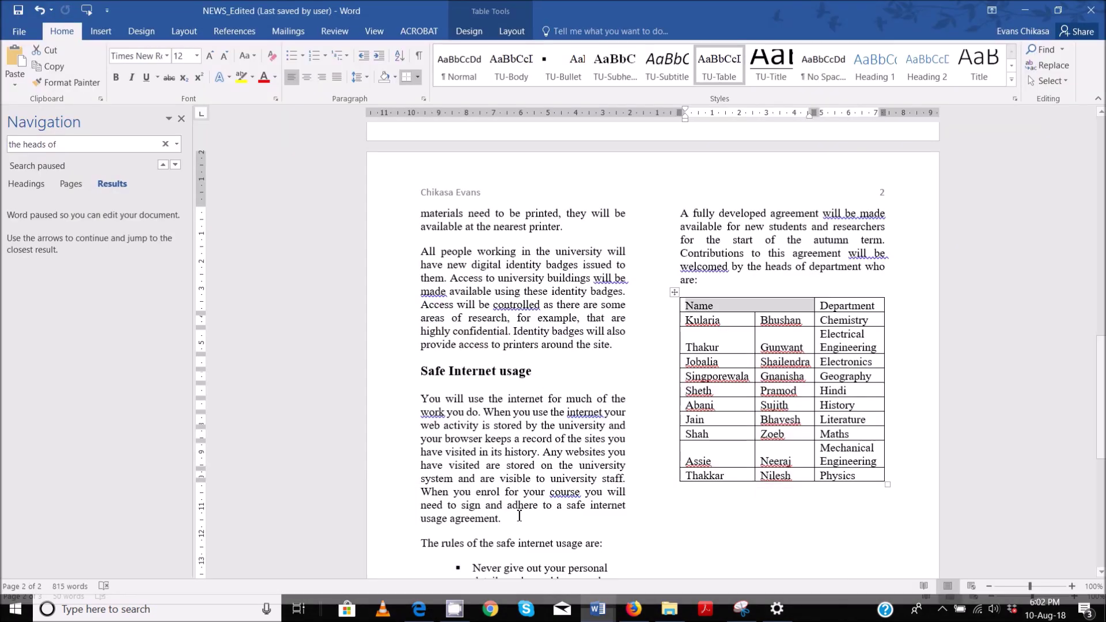
left_click(307, 77)
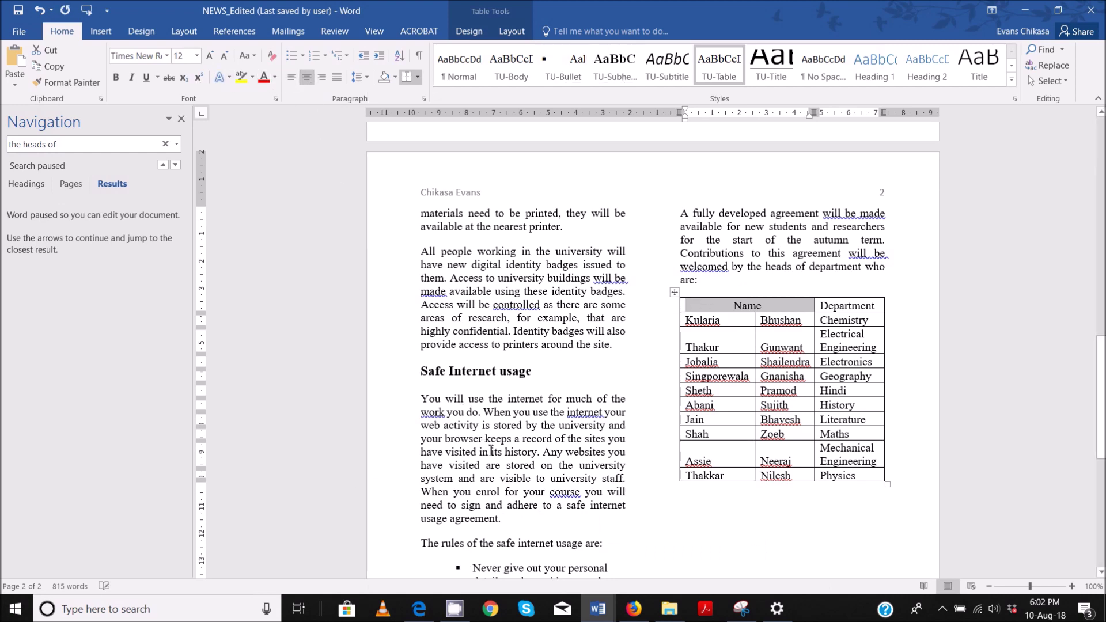
left_click(419, 609)
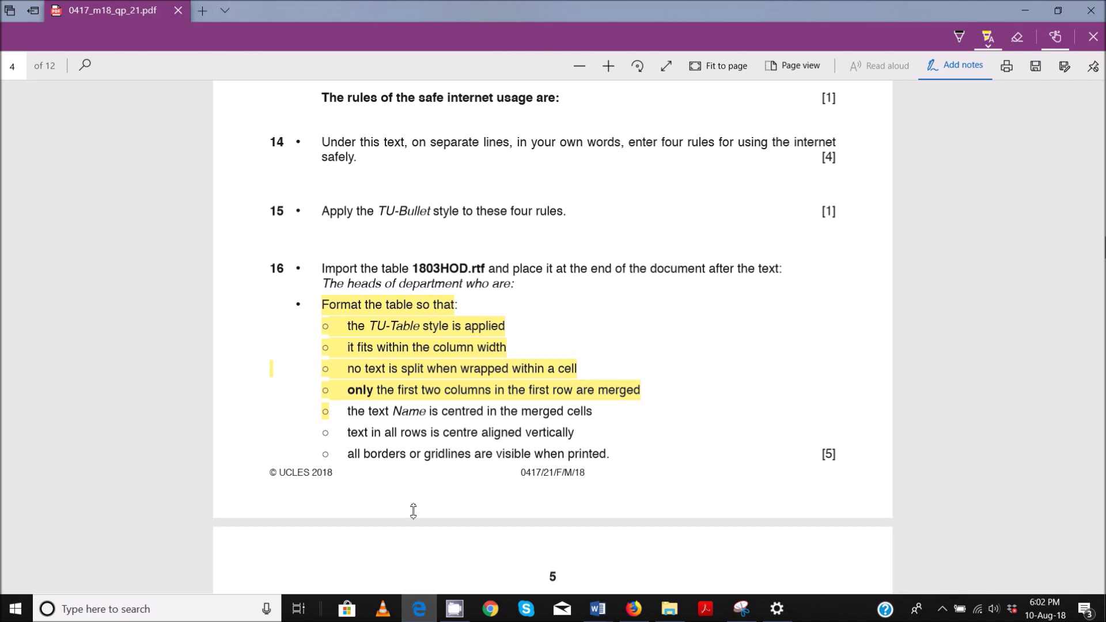
Mark the vertical centre-alignment requirement yellow and return to the NEWS_Edited newsletter.
left_click_drag(349, 433, 473, 433)
right_click(549, 434)
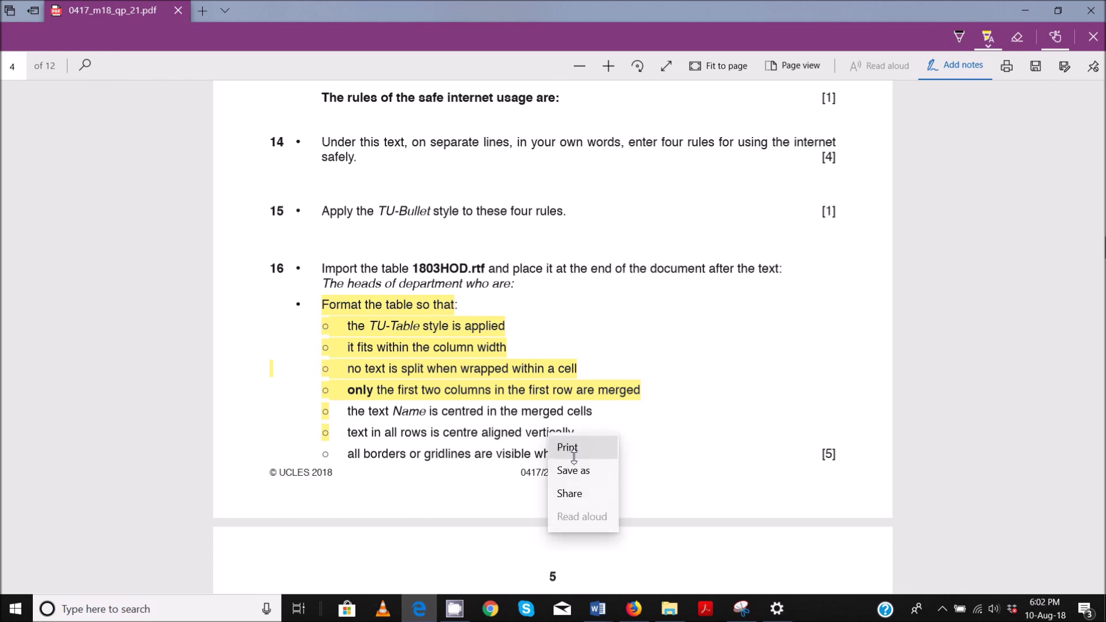
left_click(349, 431)
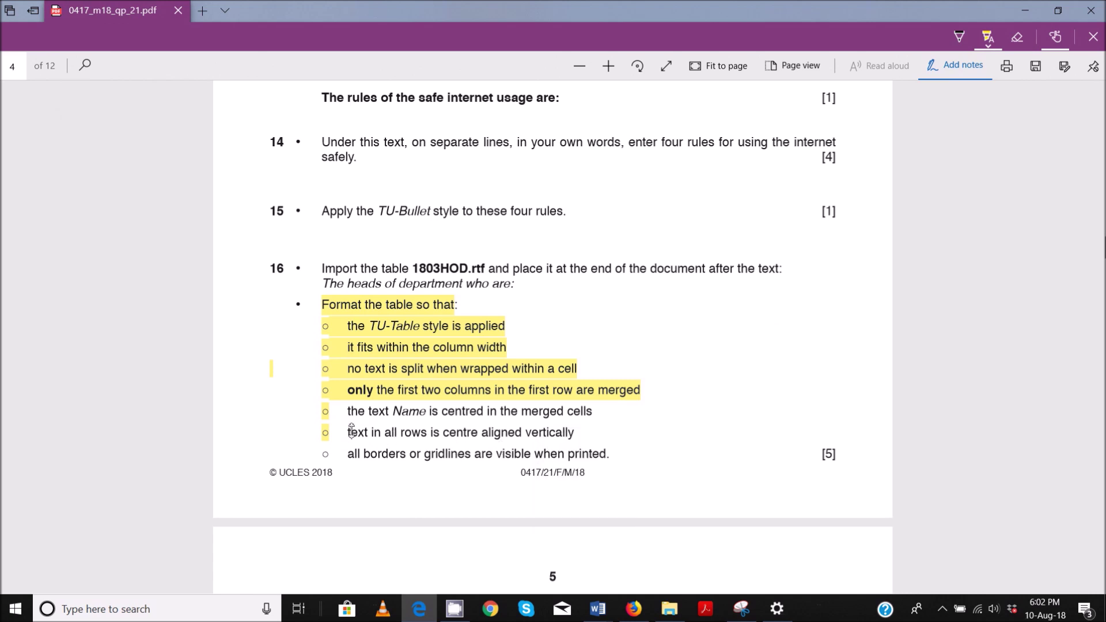
right_click(424, 440)
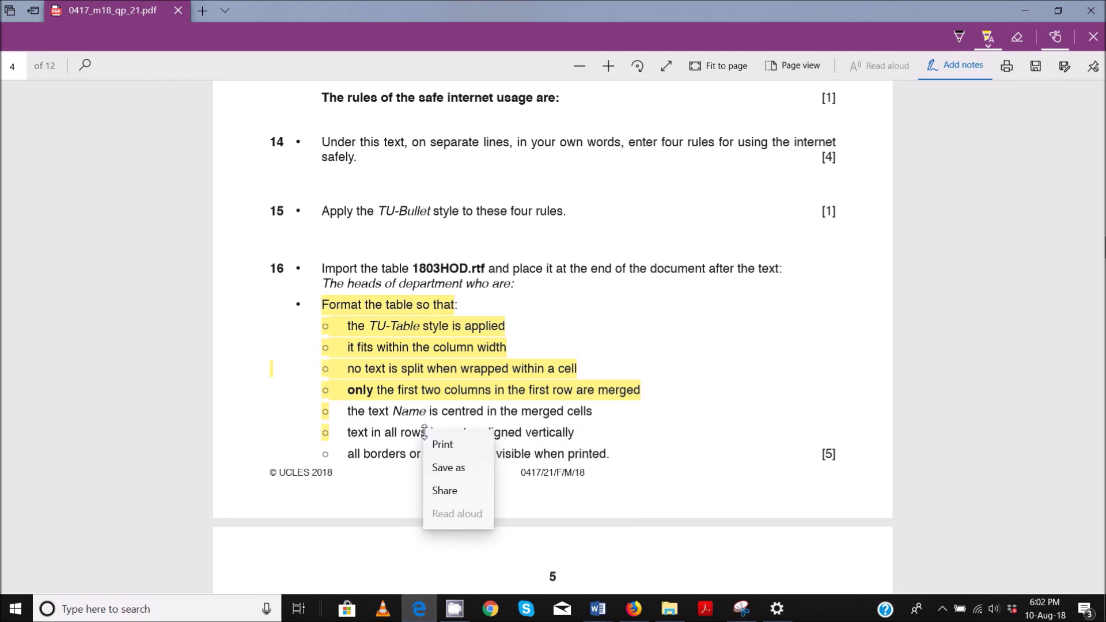
left_click(597, 609)
left_click(472, 573)
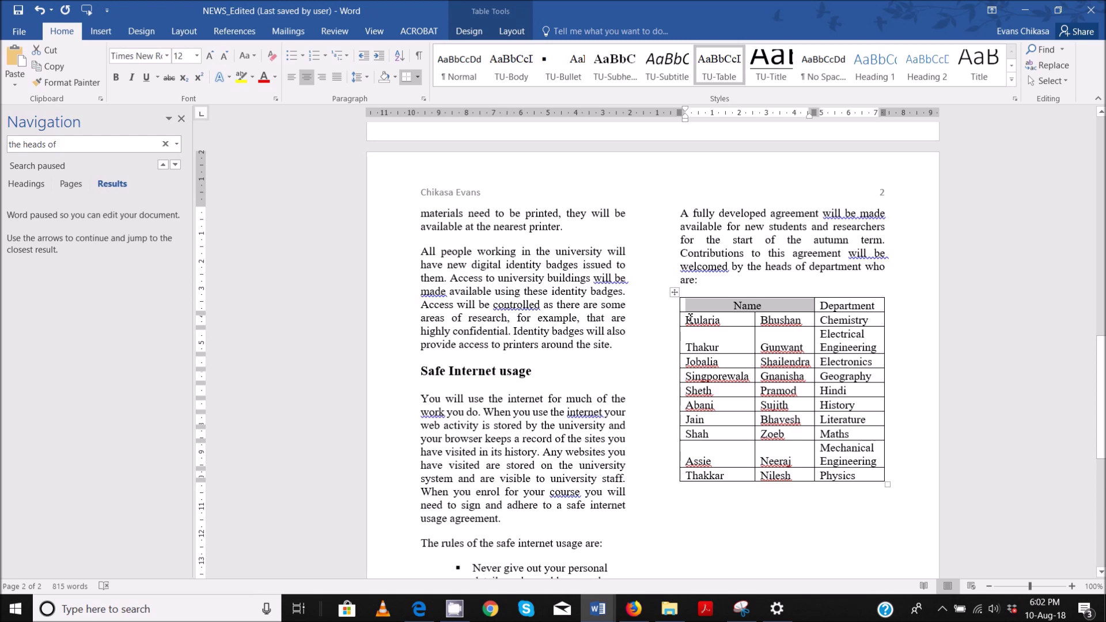
Centre the table rows below the 'Name' header briefly, then restore them to left alignment.
left_click_drag(690, 318, 856, 474)
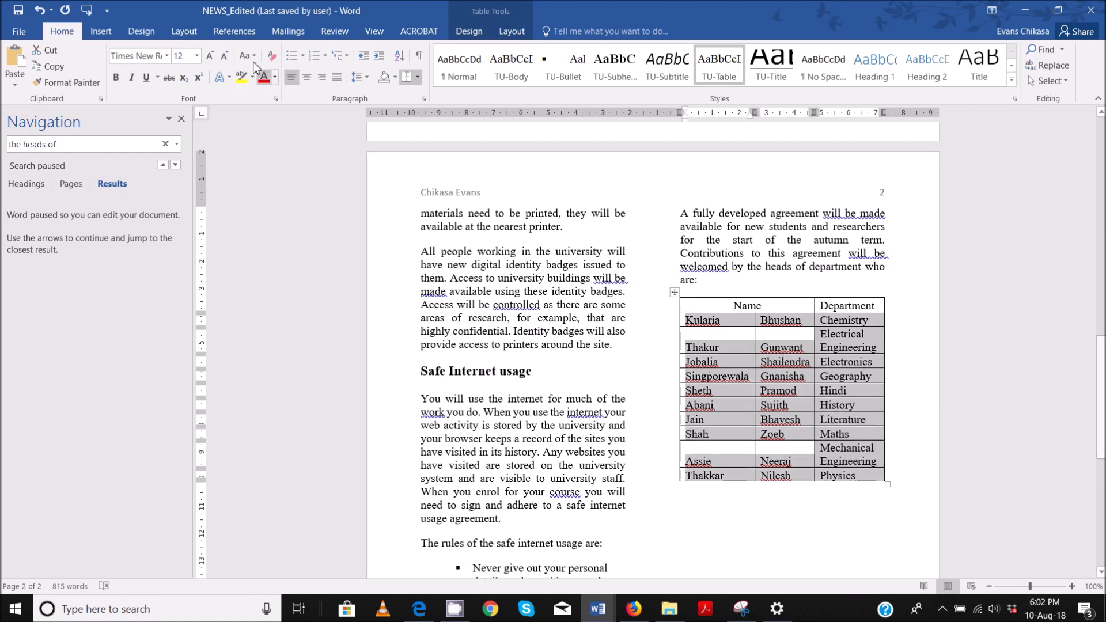
left_click(307, 78)
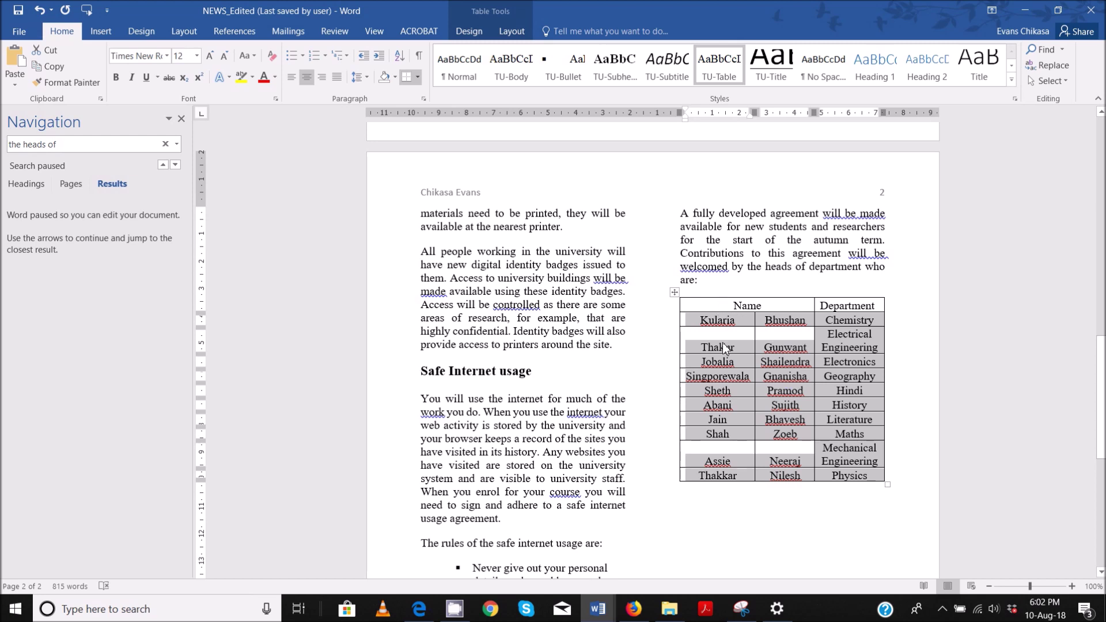
left_click(289, 82)
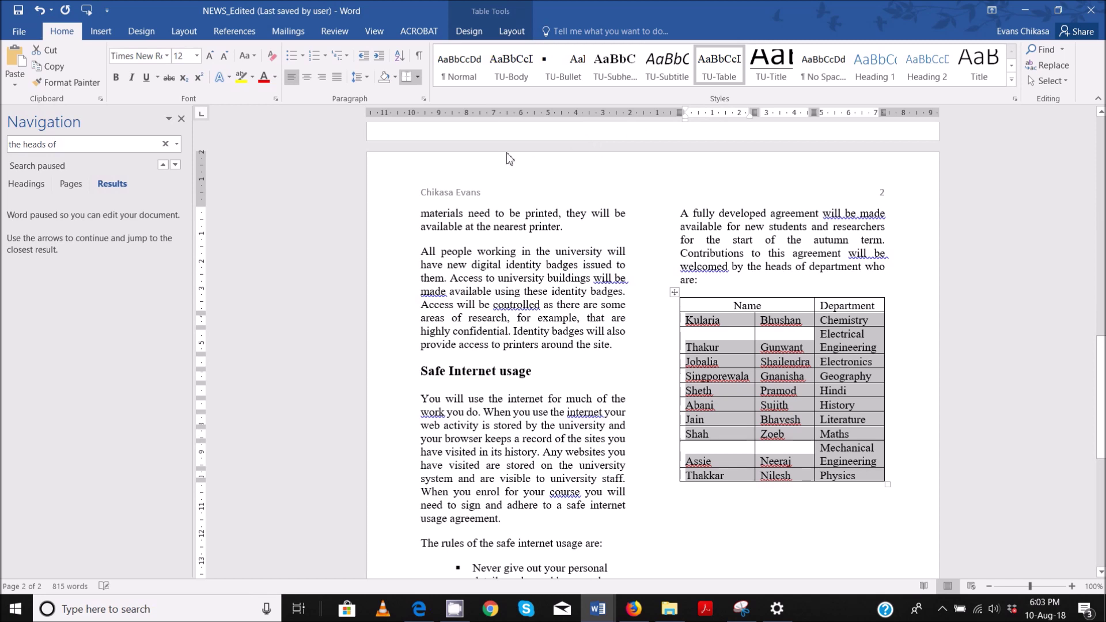
left_click(511, 32)
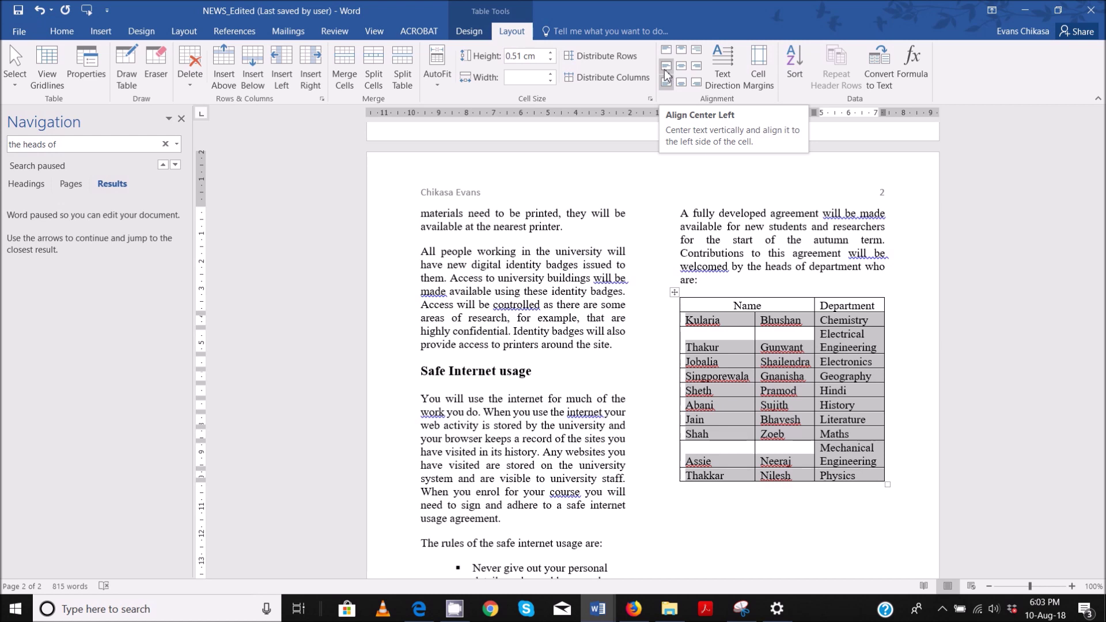
Centre every table row's text vertically in its cells, then bring up task 16 in the exam PDF.
left_click(666, 75)
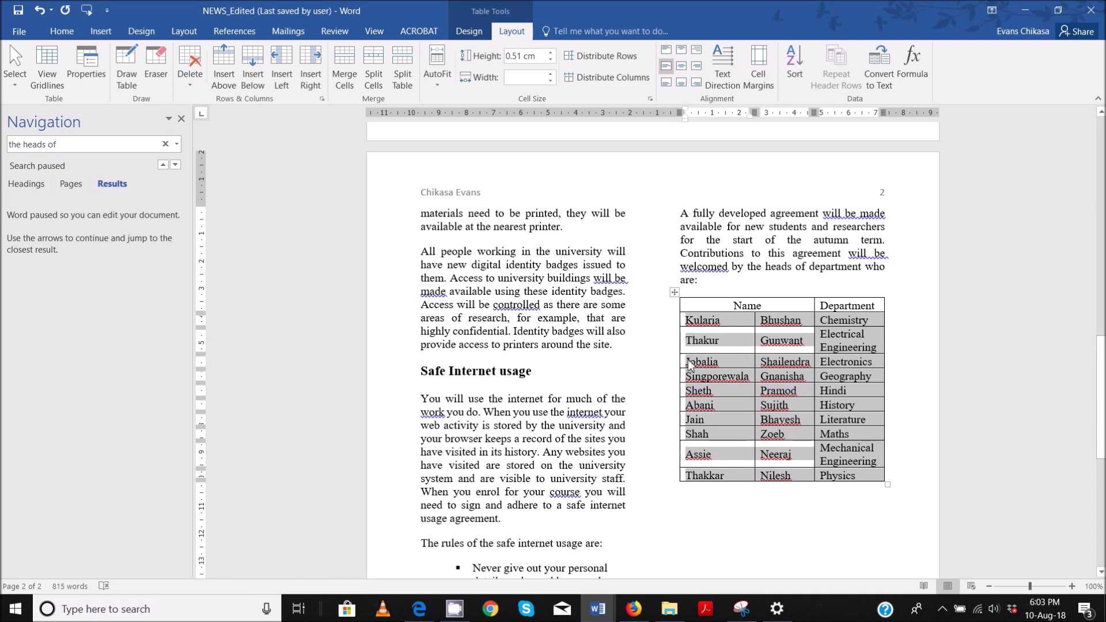
left_click(426, 614)
scroll(368, 441, "down", 3)
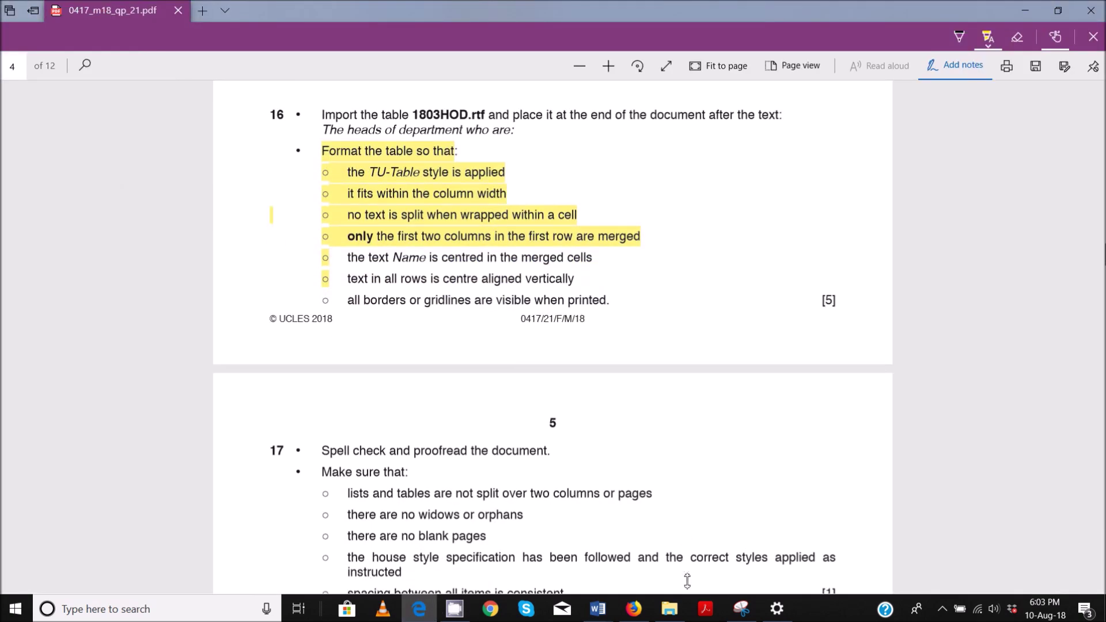
Glance at the newsletter in Word, then return to the exam PDF at question 17.
mouse_move(583, 619)
left_click(507, 553)
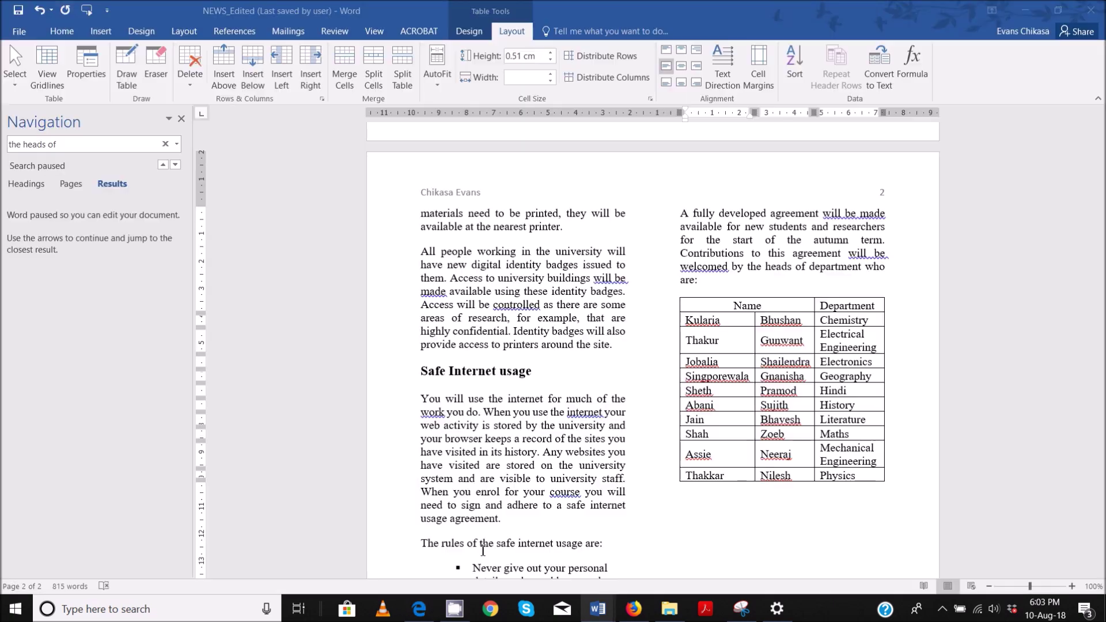
left_click(419, 608)
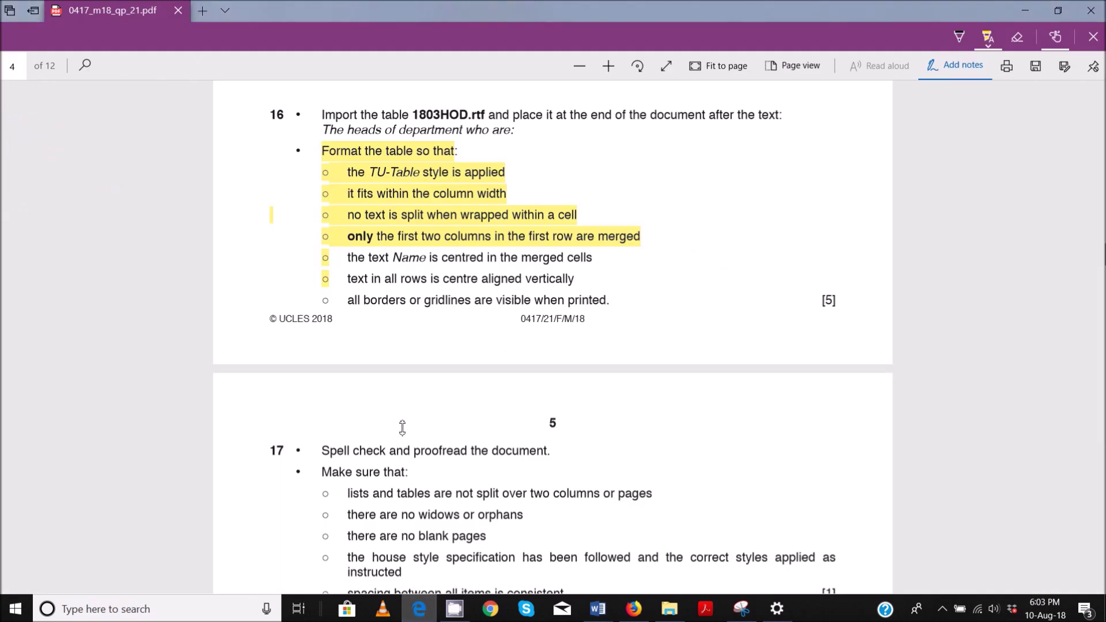
scroll(419, 412, "down", 5)
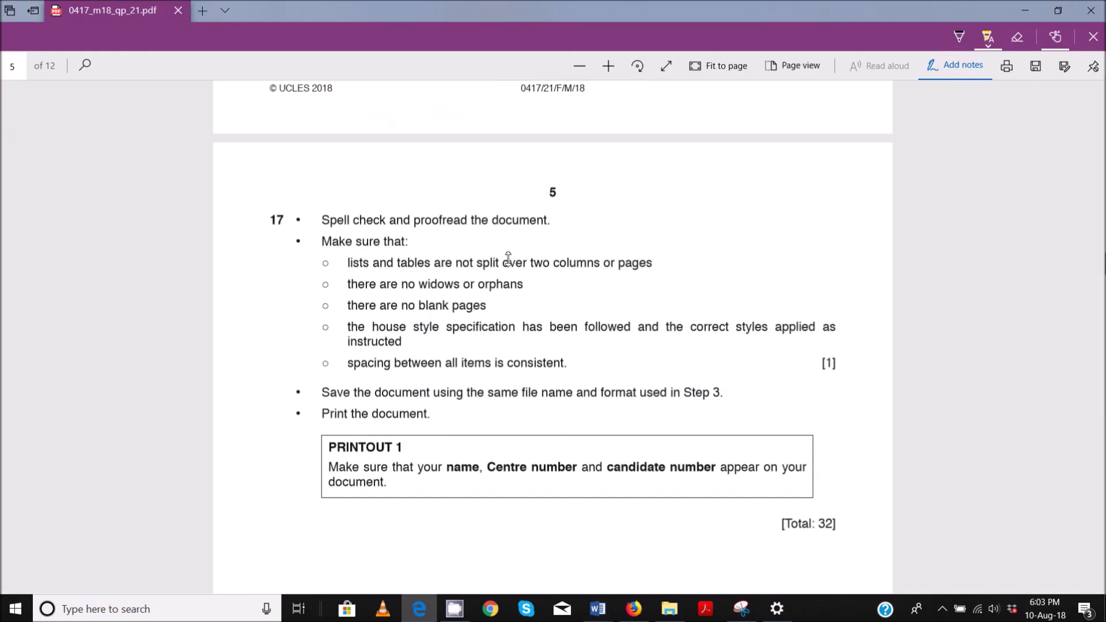
Highlight question 17's checks: unsplit lists and tables, no widows or orphans, house style, consistent spacing.
left_click_drag(352, 262, 650, 260)
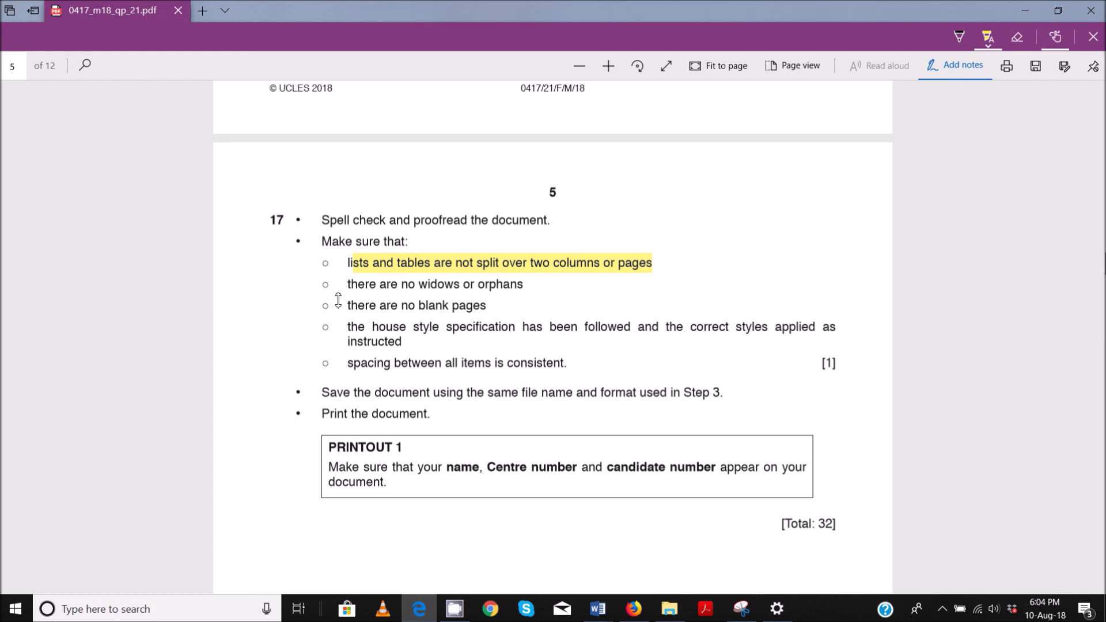
left_click_drag(339, 284, 322, 284)
left_click_drag(377, 323, 400, 345)
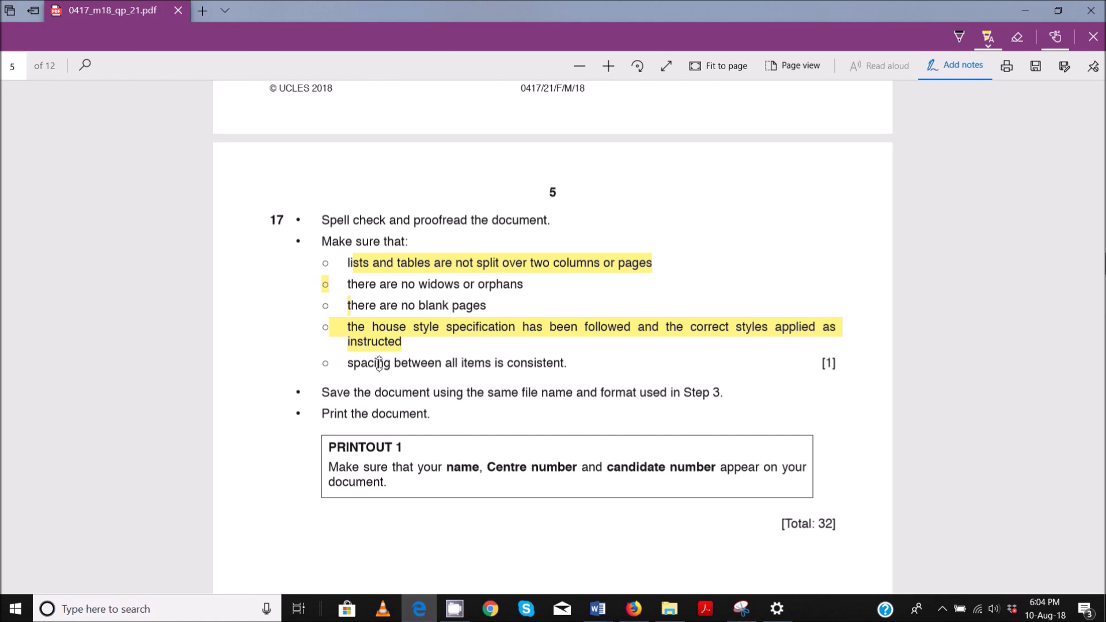
mouse_move(354, 364)
left_mouse_down()
mouse_move(544, 370)
mouse_move(536, 386)
mouse_move(543, 367)
left_mouse_up()
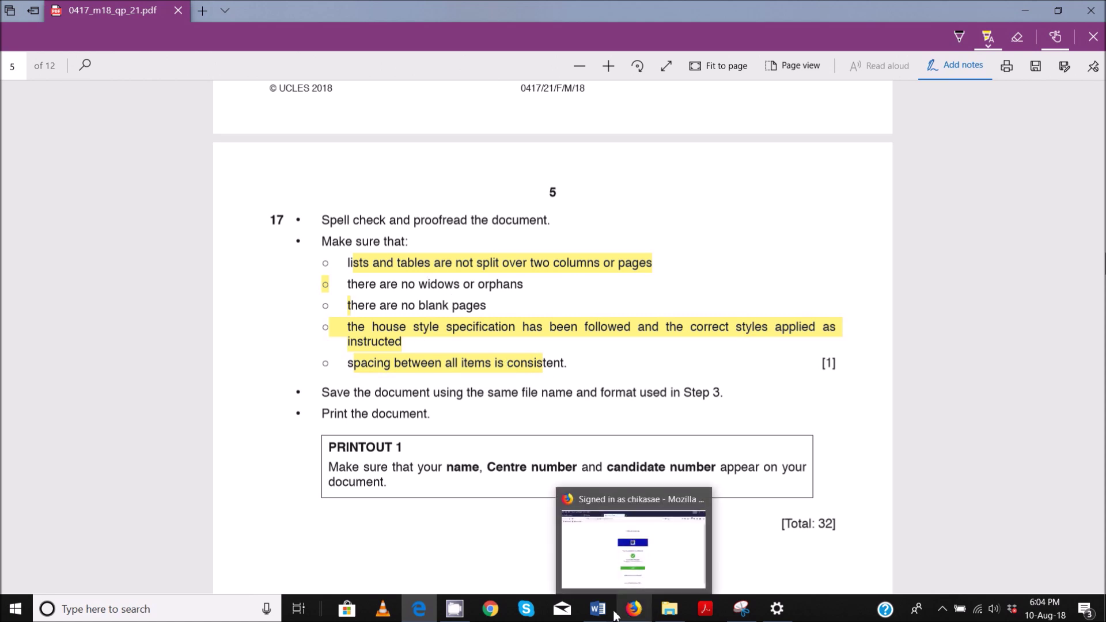
Bring the NEWS_Edited newsletter in Word back to the front.
mouse_move(598, 608)
left_click(477, 560)
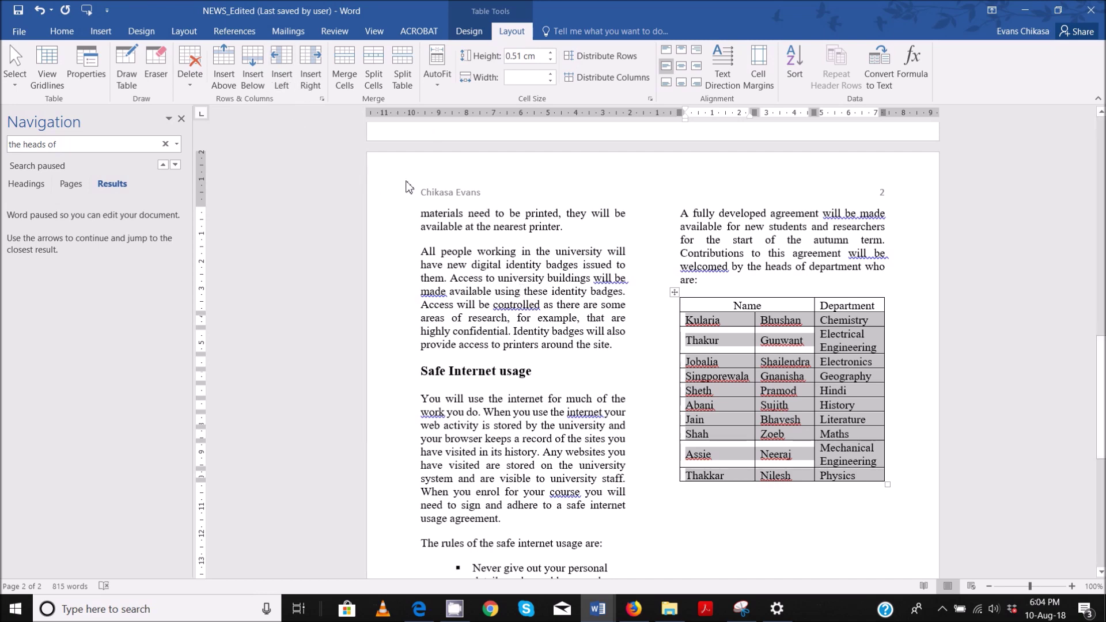
From the document start, Ignore All for Tawara, close the Navigation pane, and run Spelling & Grammar.
scroll(493, 187, "up", 10)
scroll(496, 199, "up", 7)
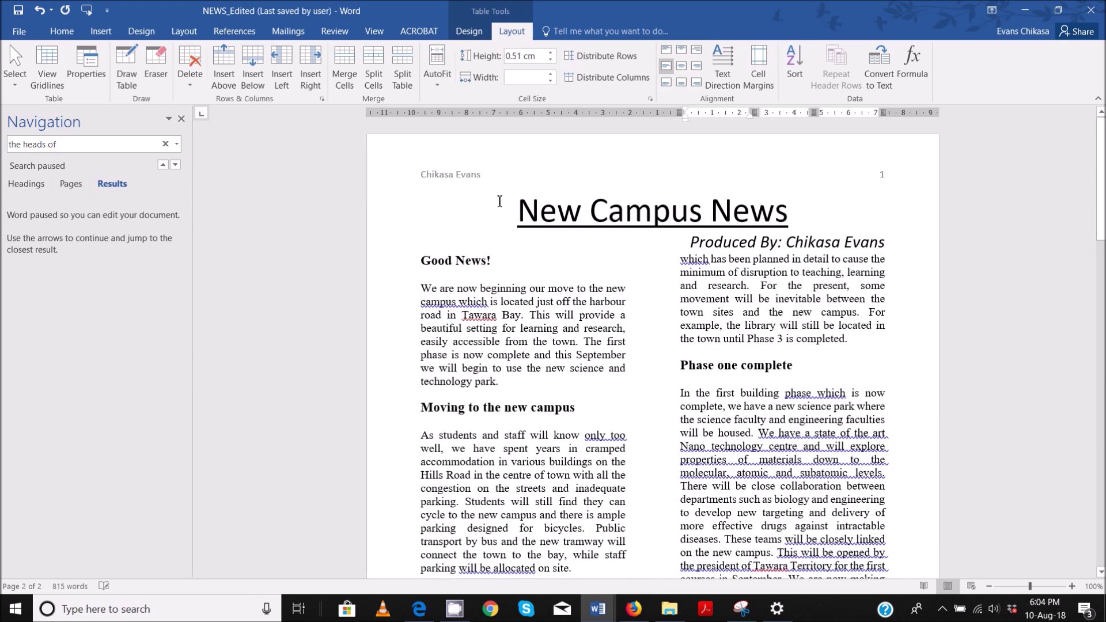
key("XF86AudioRaiseVolume")
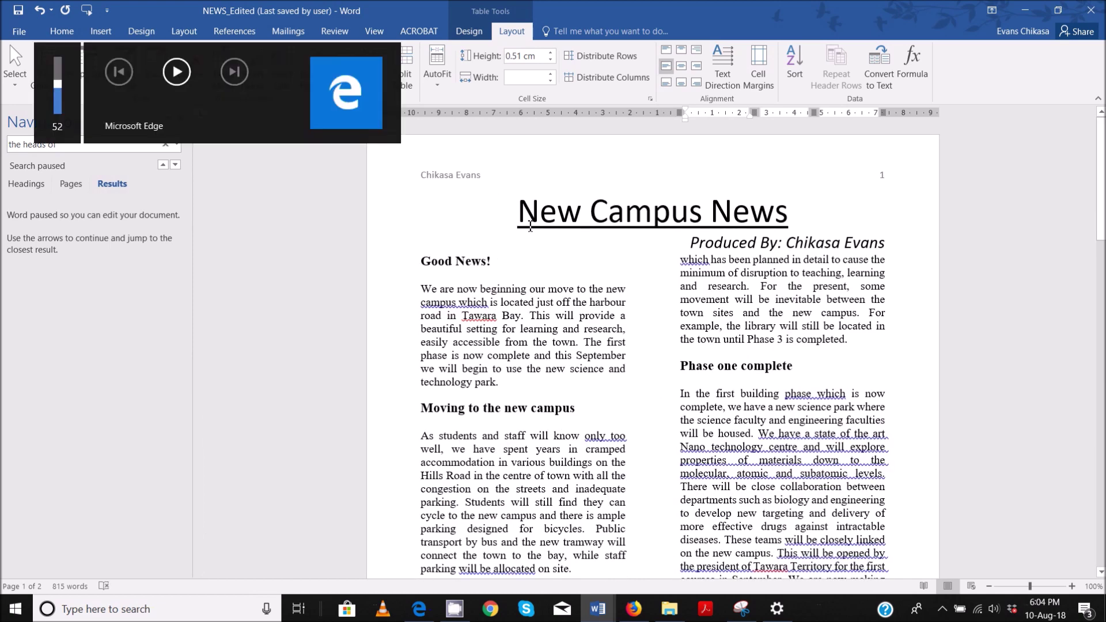
left_click(493, 206)
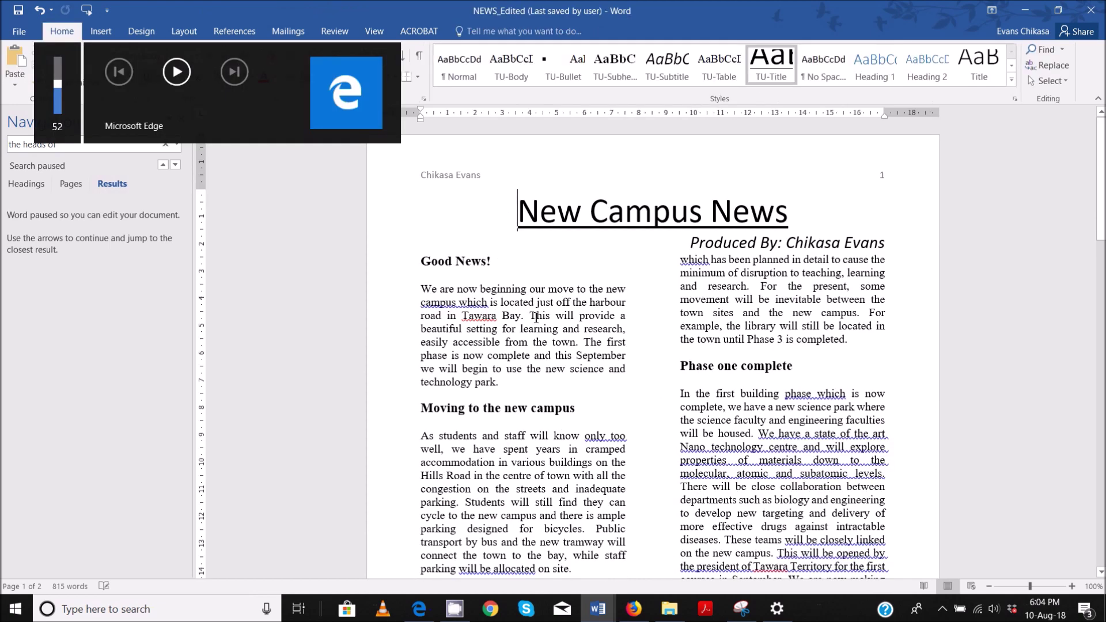
right_click(483, 318)
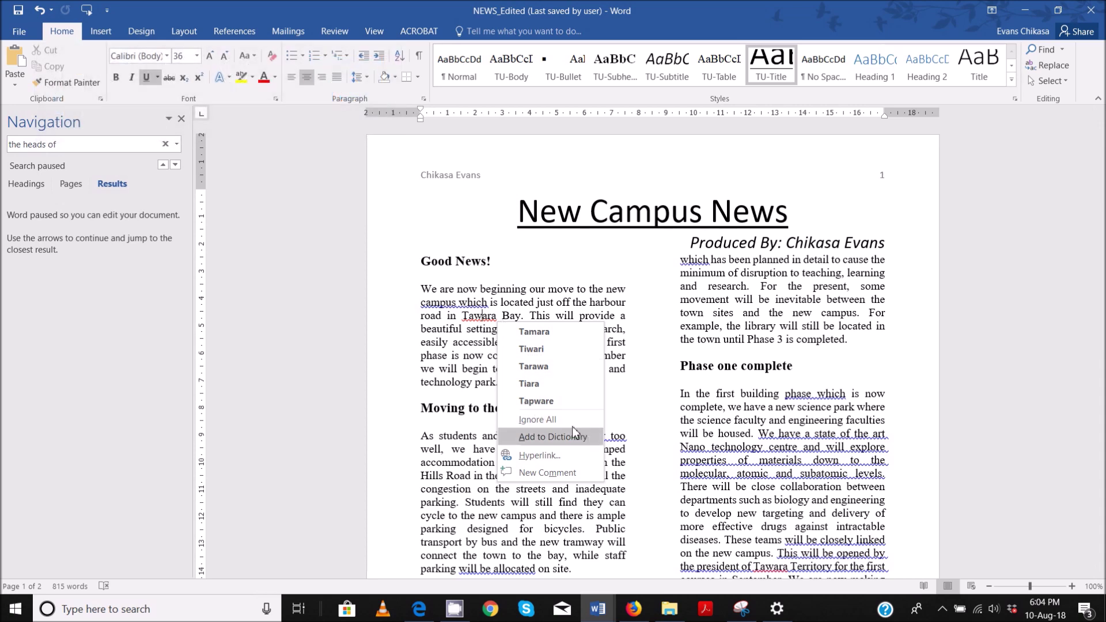
left_click(537, 420)
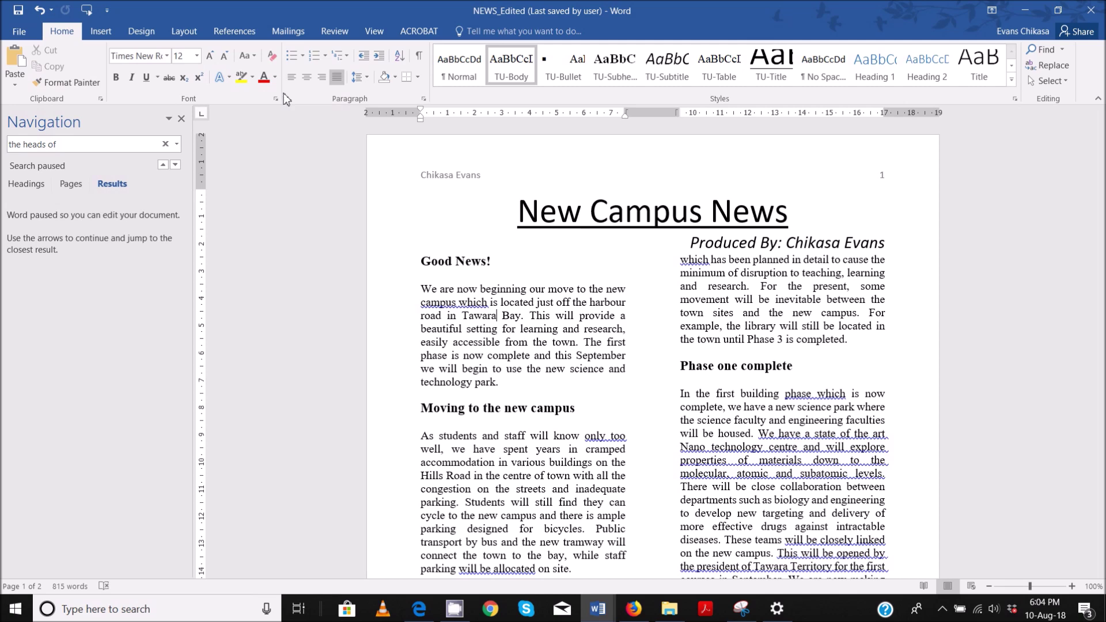
left_click(181, 119)
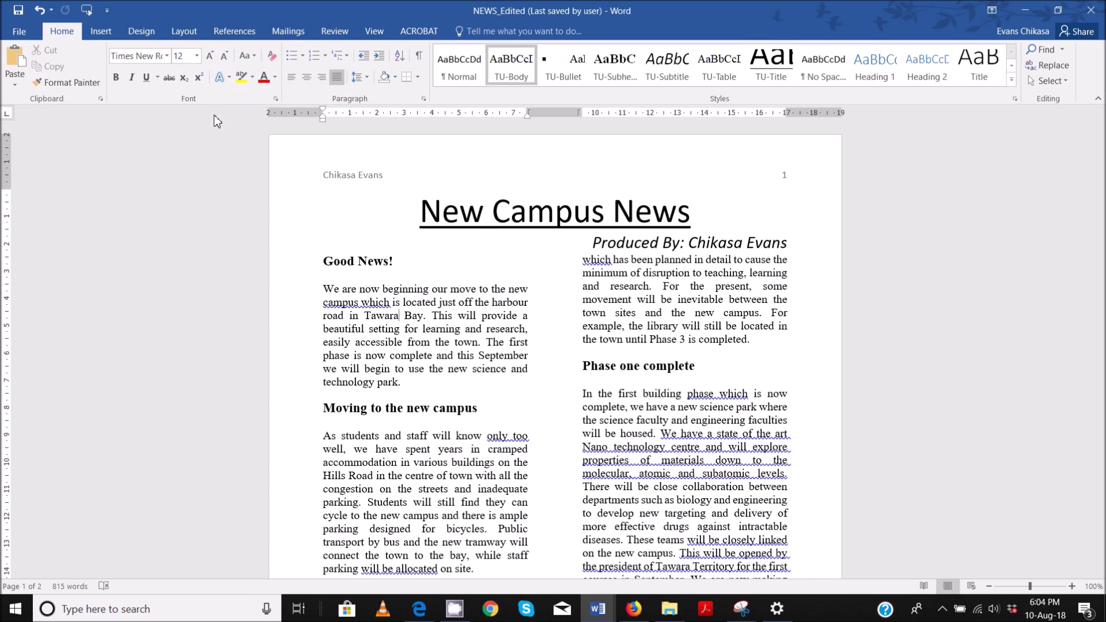
key("F7")
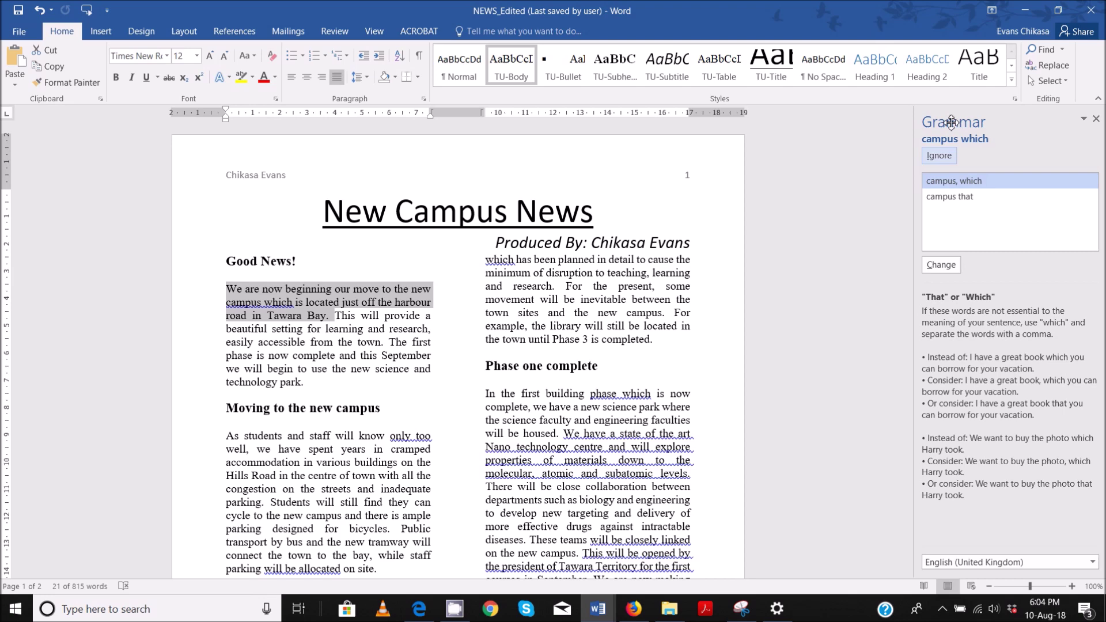
Ignore the first grammar flags, from 'campus which' and 'only too' through 'has been planned'.
left_click(939, 156)
left_click(940, 156)
left_click(939, 156)
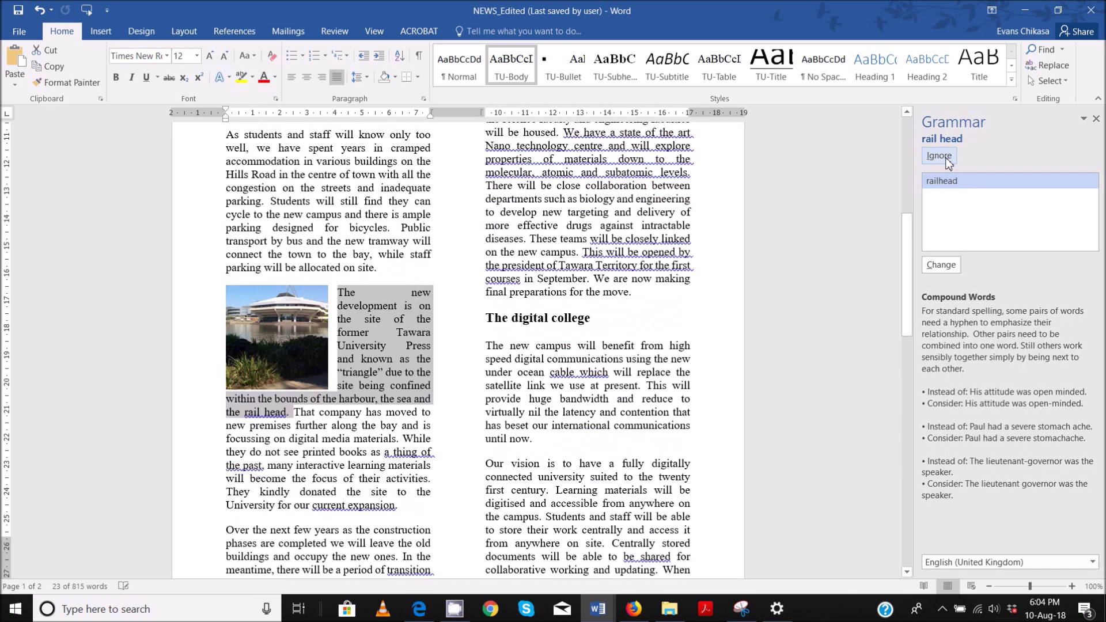
left_click(940, 156)
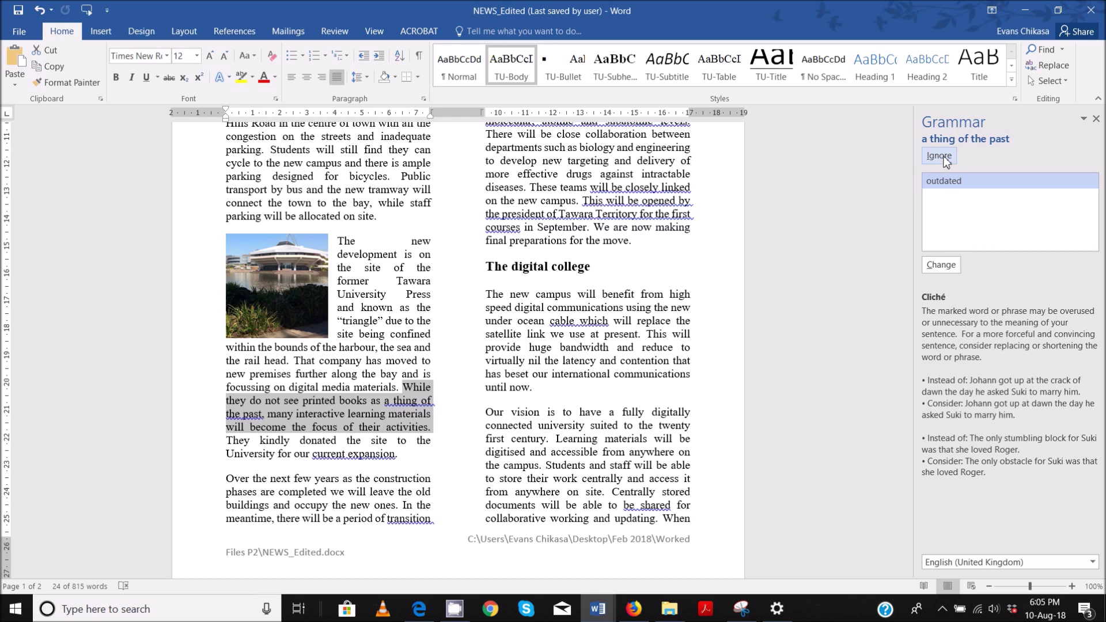
left_click(940, 156)
left_click(939, 157)
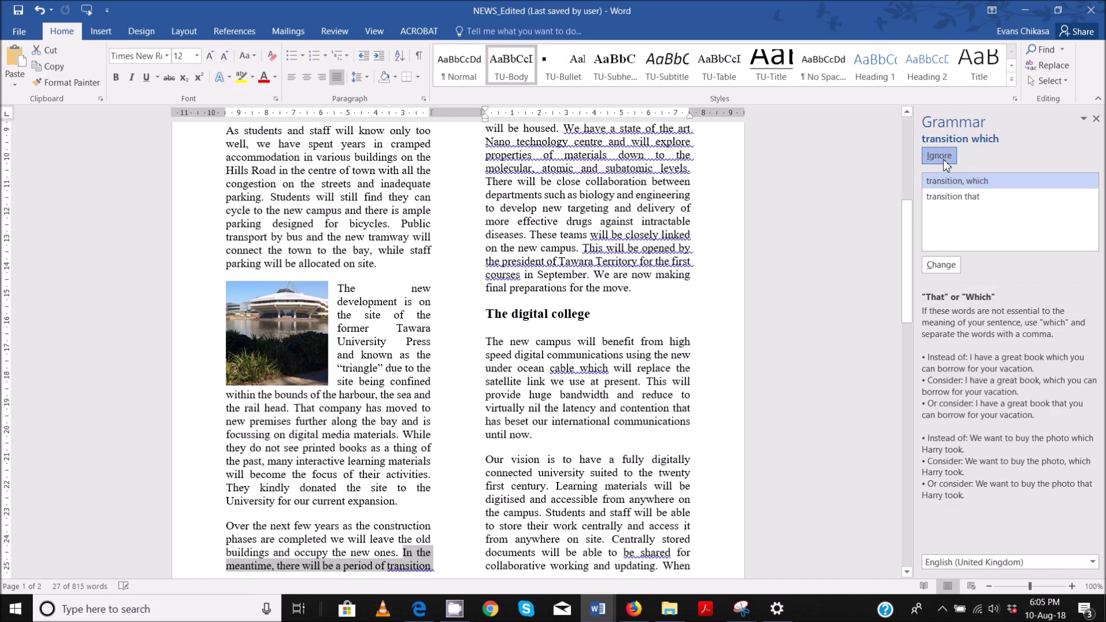
left_click(940, 156)
left_click(940, 156)
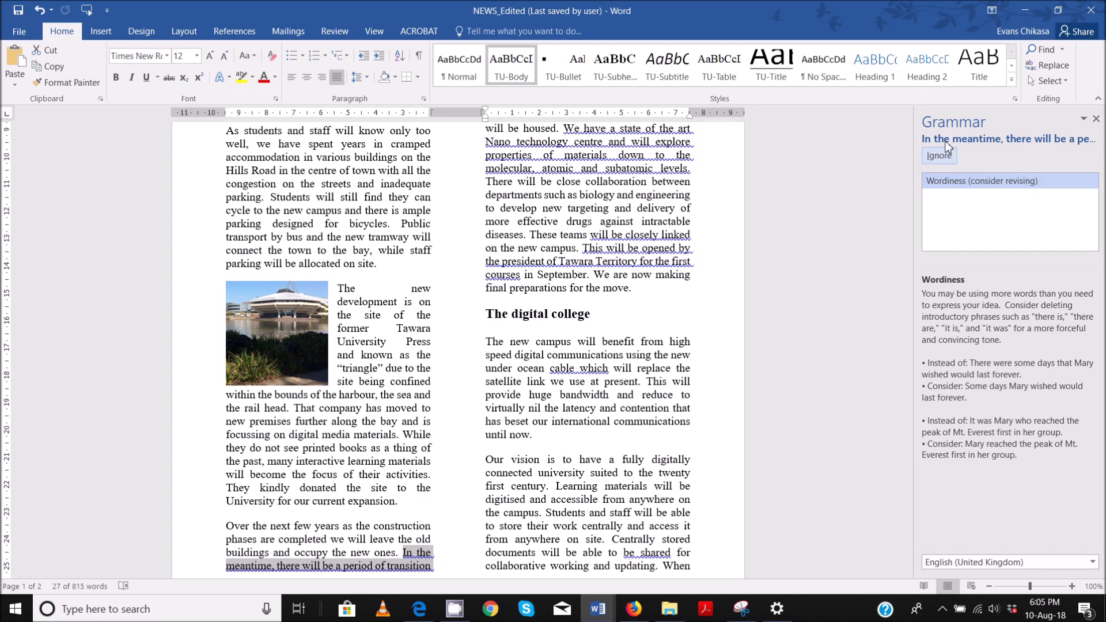
Ignore the wordiness, 'will be housed', 'cable which' and 'be shared' flags, dismissing a mail notification.
left_click(949, 163)
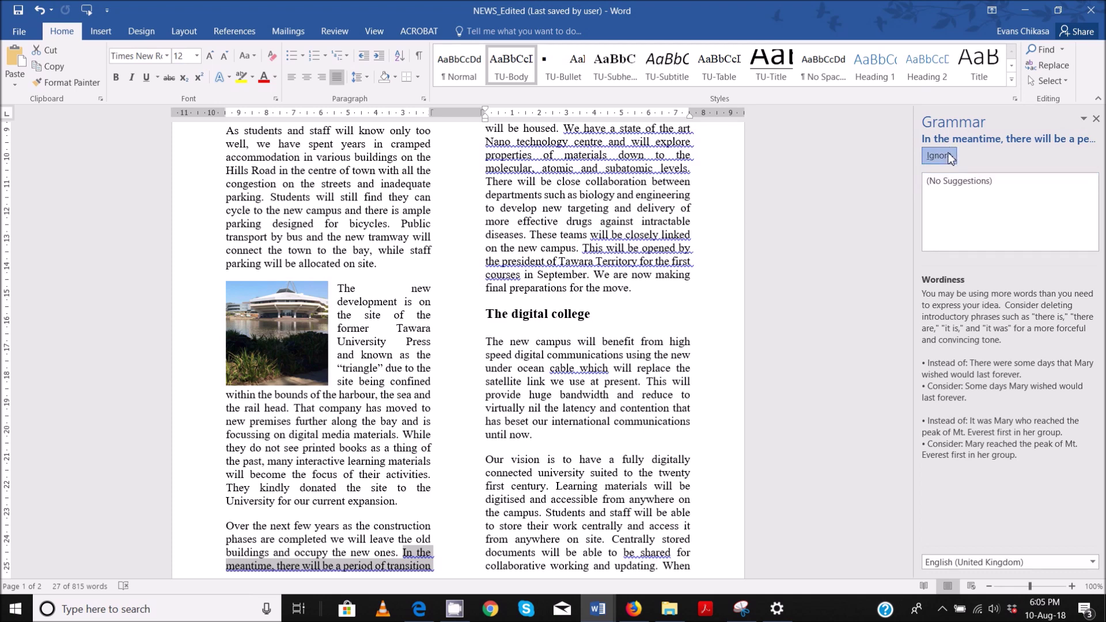
left_click(949, 159)
left_click(950, 159)
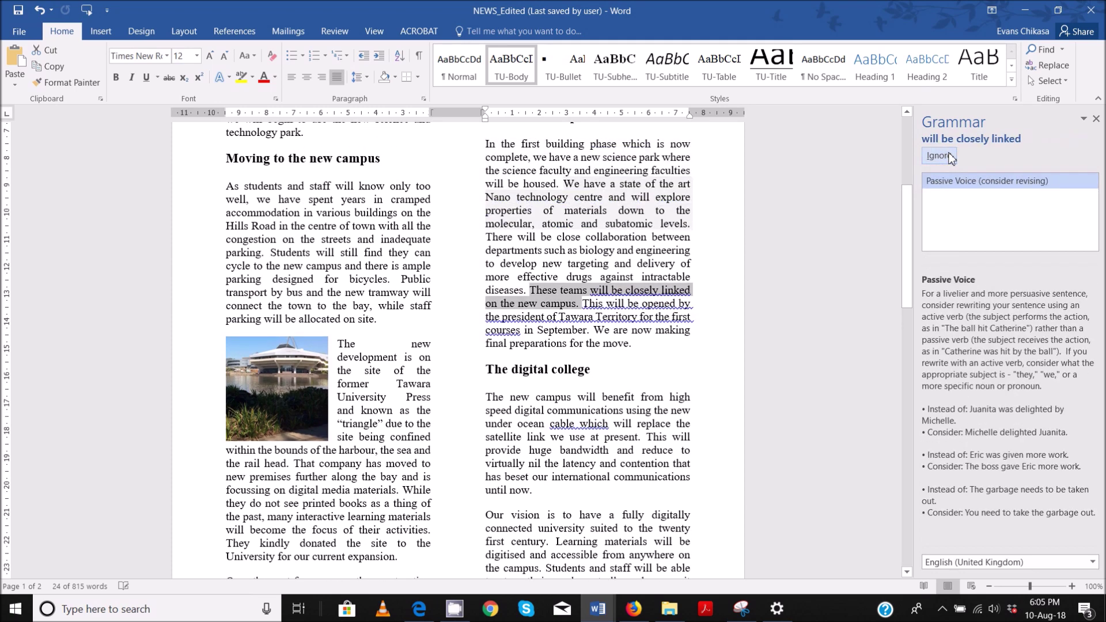
left_click(949, 159)
left_click(949, 156)
left_click(949, 157)
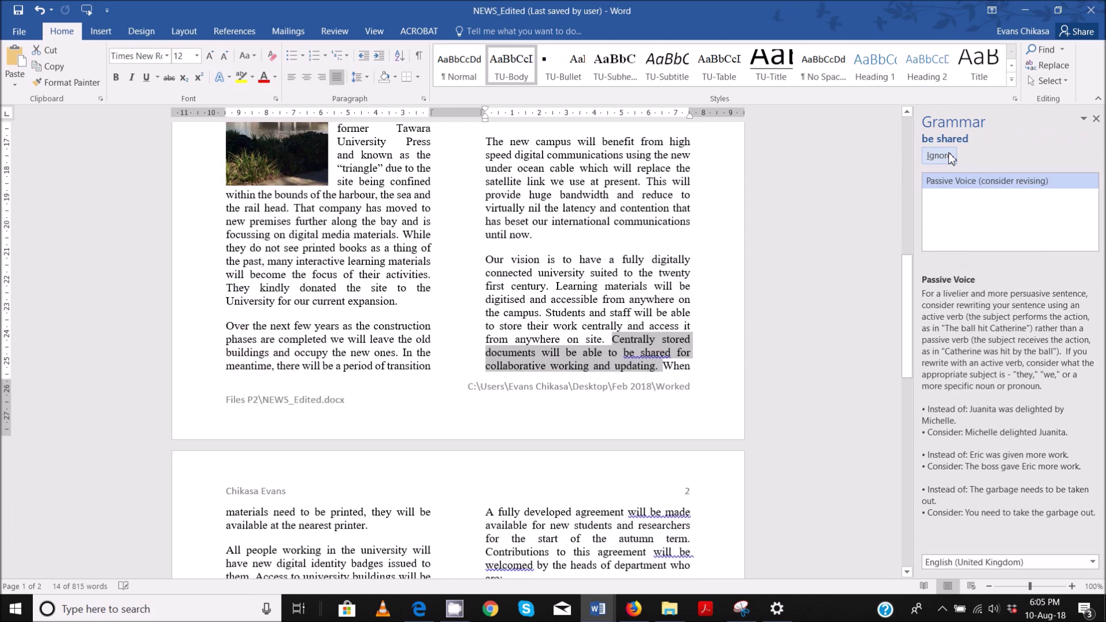
left_click(950, 157)
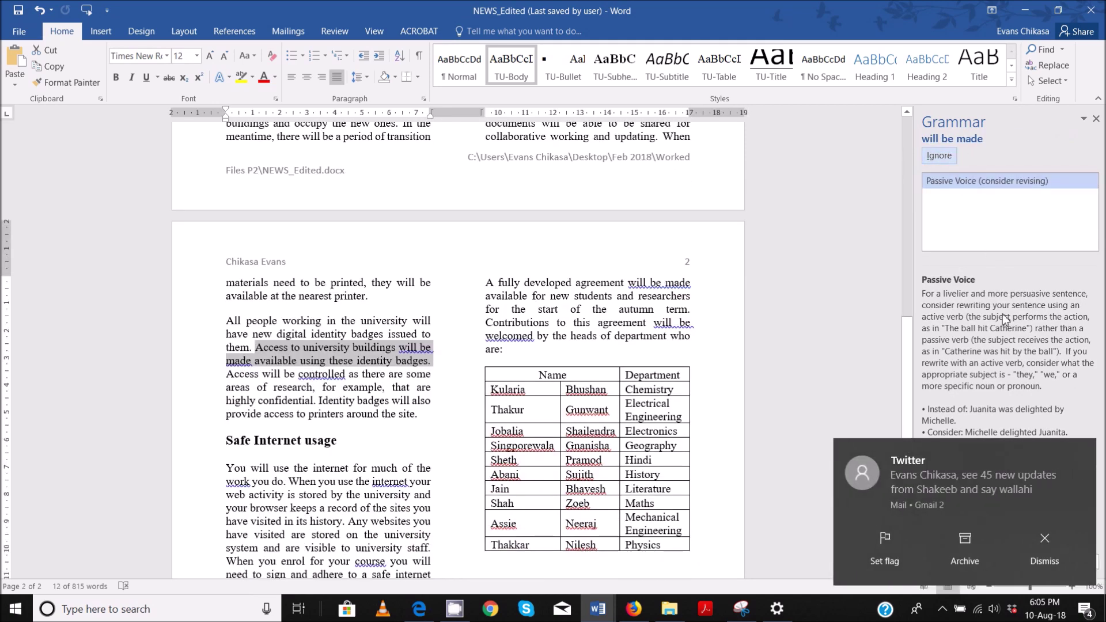
left_click(1064, 562)
left_click(990, 220)
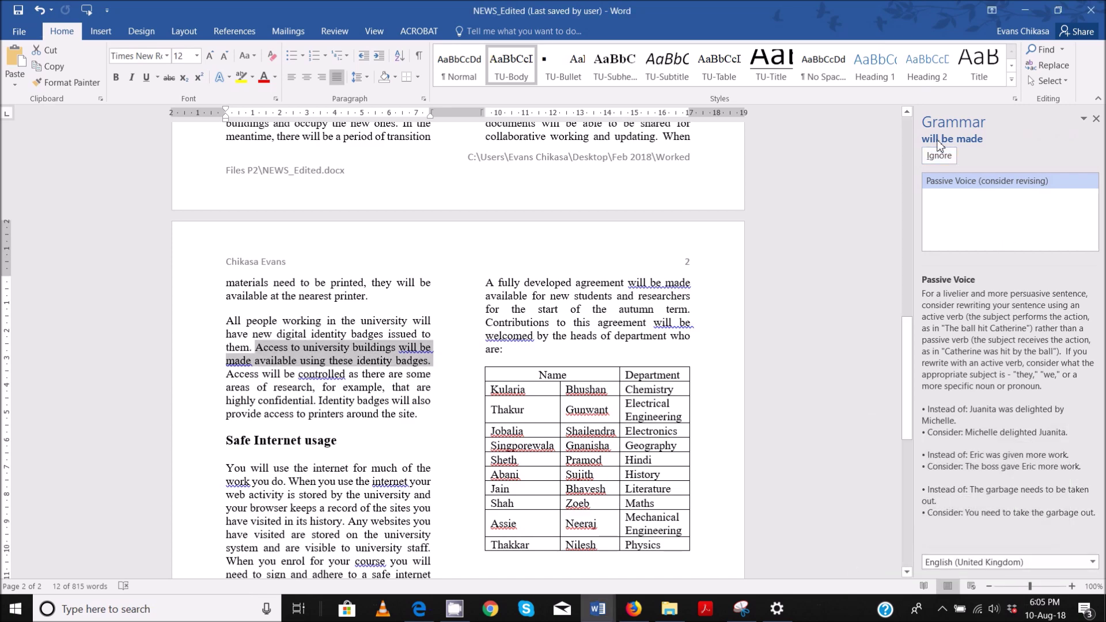
Ignore the remaining passive-voice and comma flags through 'will be controlled' and 'will be welcomed'.
left_click(939, 157)
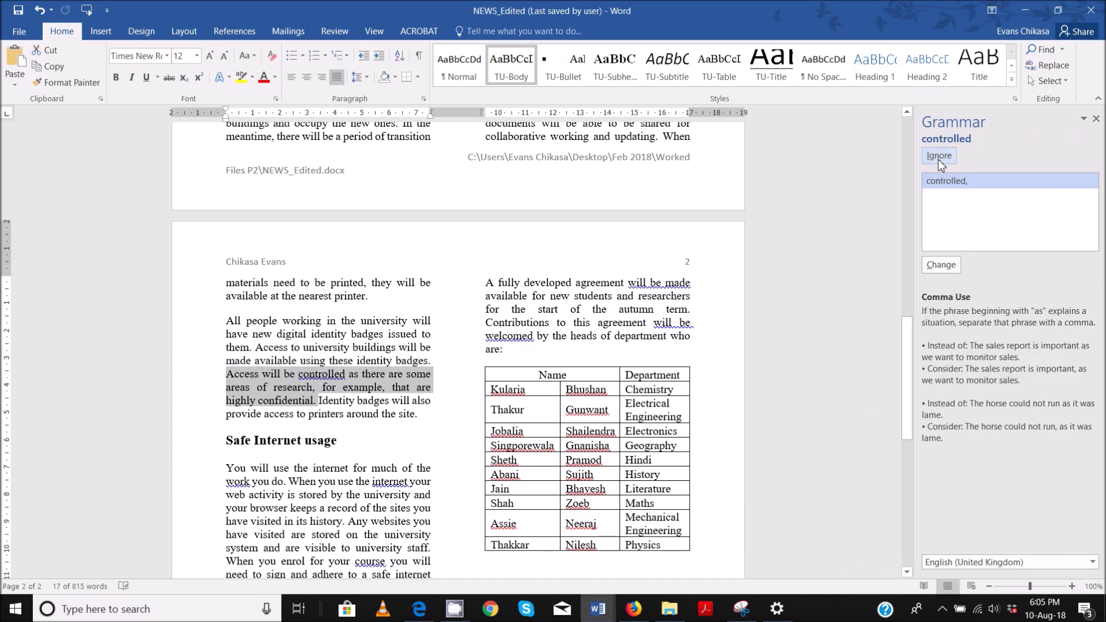
left_click(943, 156)
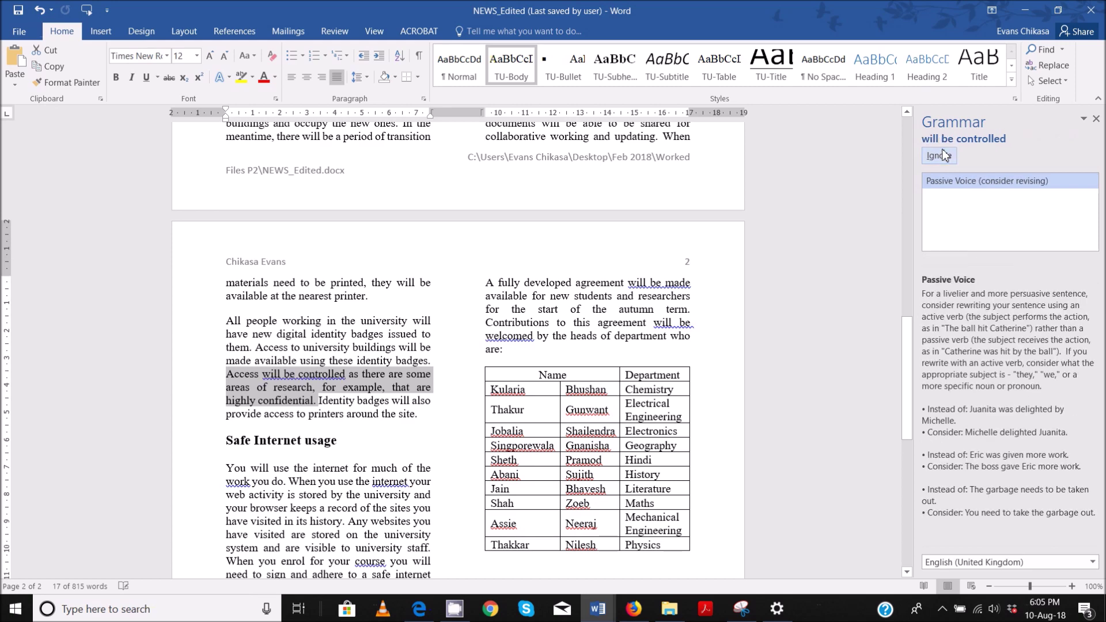
left_click(944, 156)
left_click(943, 155)
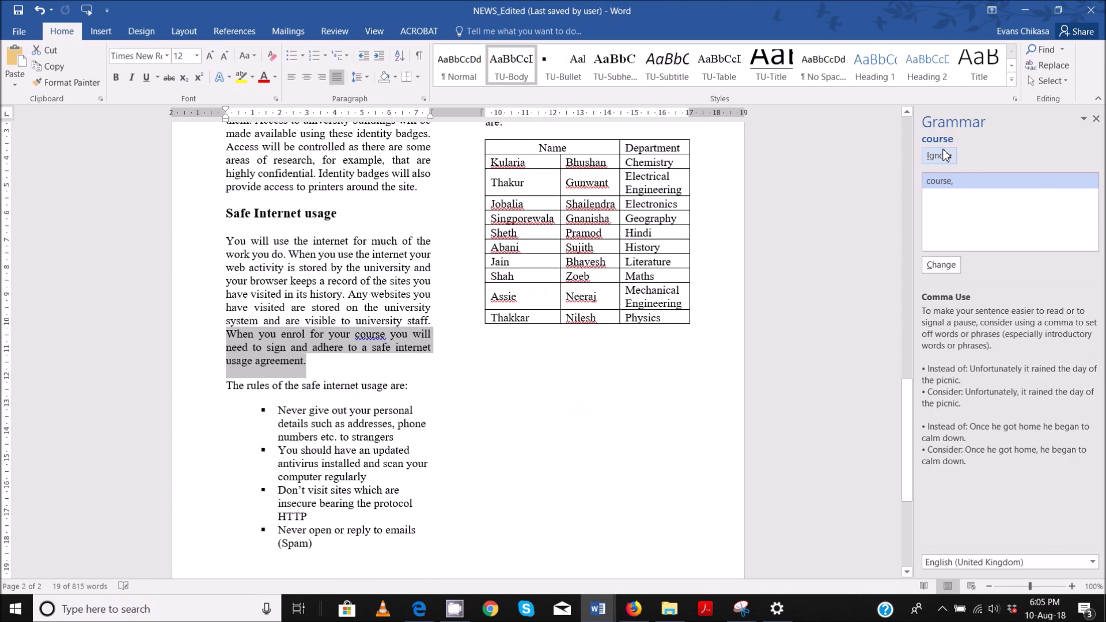
left_click(939, 156)
left_click(939, 155)
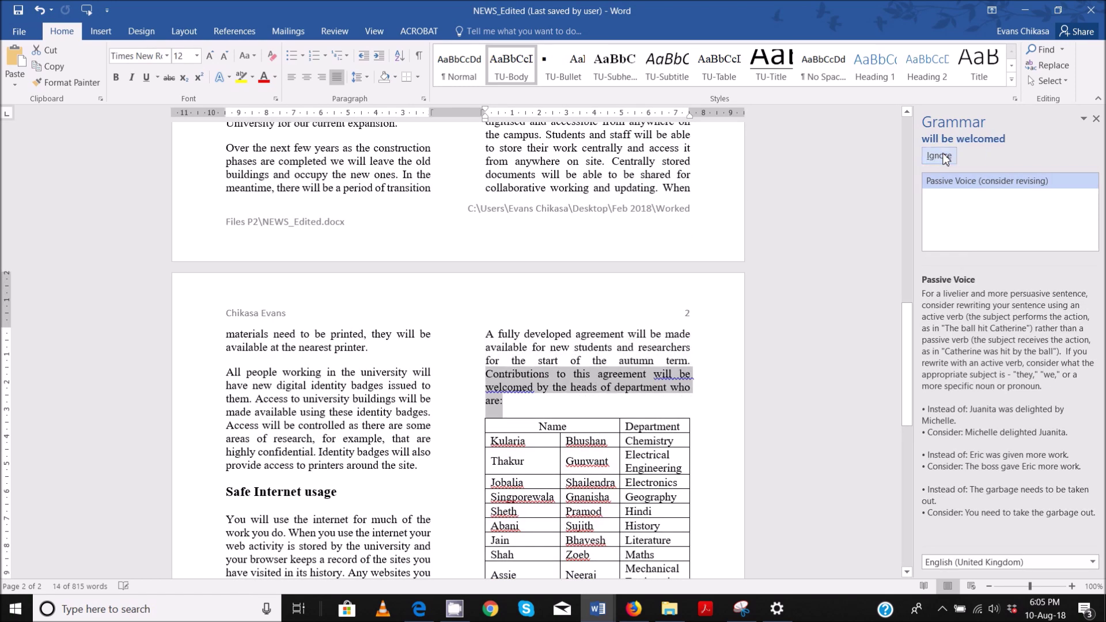
left_click(939, 155)
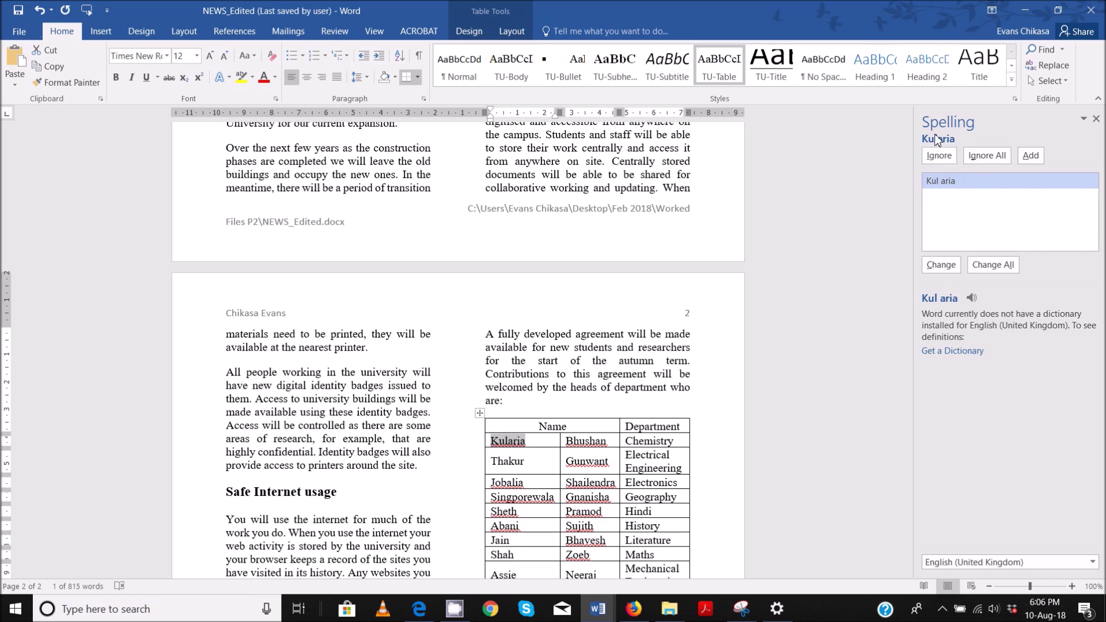
Ignore All for the sixteen flagged department-head names, then acknowledge the completion message.
left_click(983, 156)
left_click(980, 157)
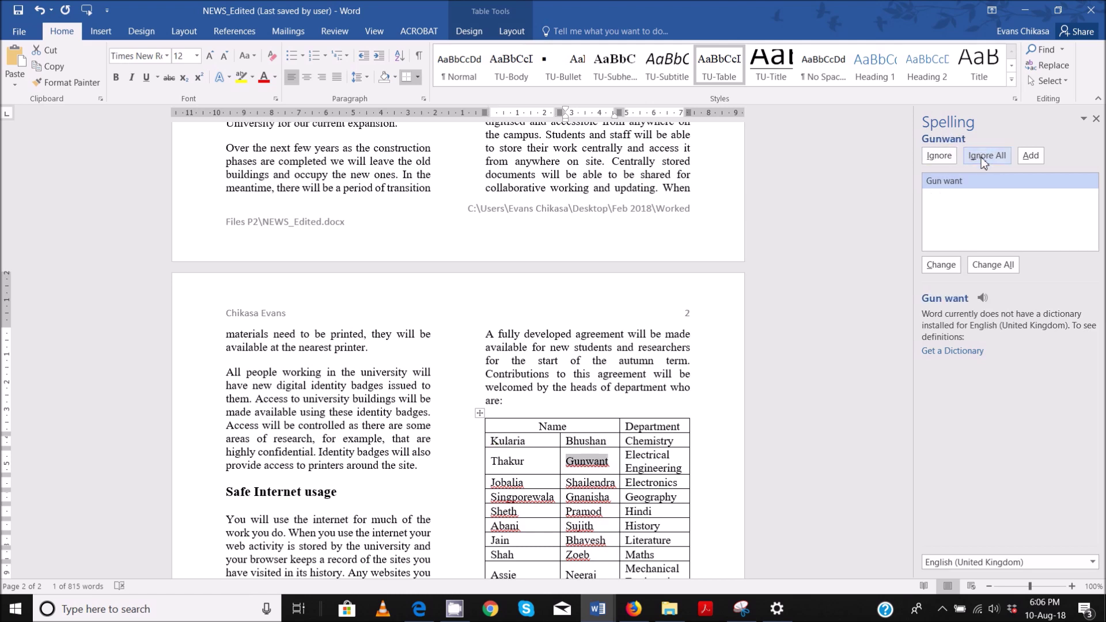
left_click(981, 158)
left_click(981, 157)
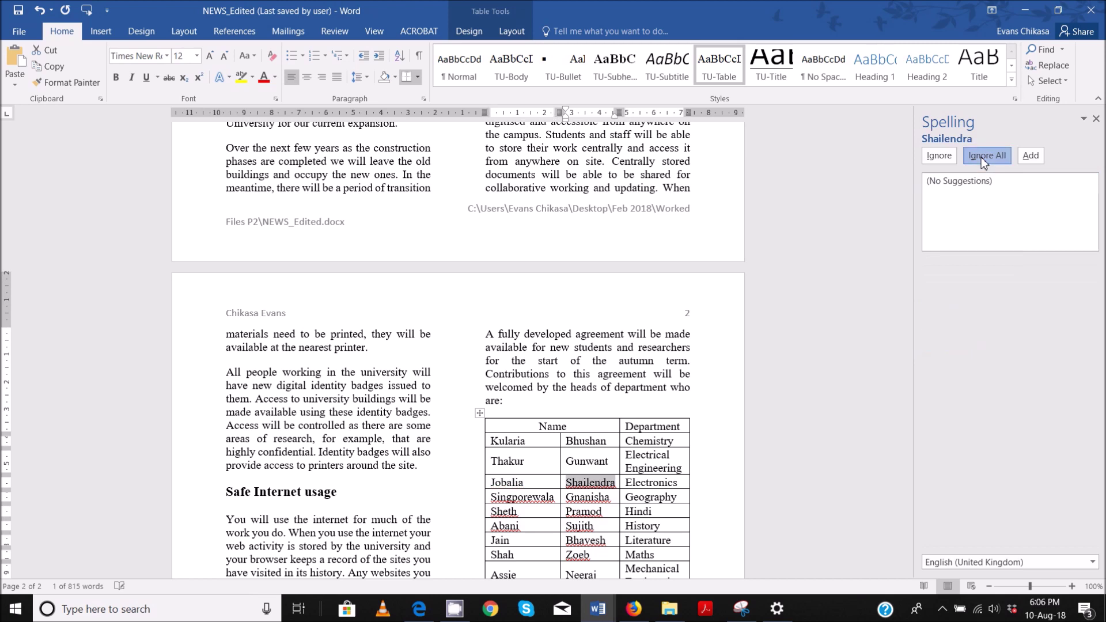
left_click(980, 157)
left_click(980, 157)
left_click(981, 157)
left_click(981, 157)
left_click(980, 157)
left_click(981, 157)
left_click(981, 158)
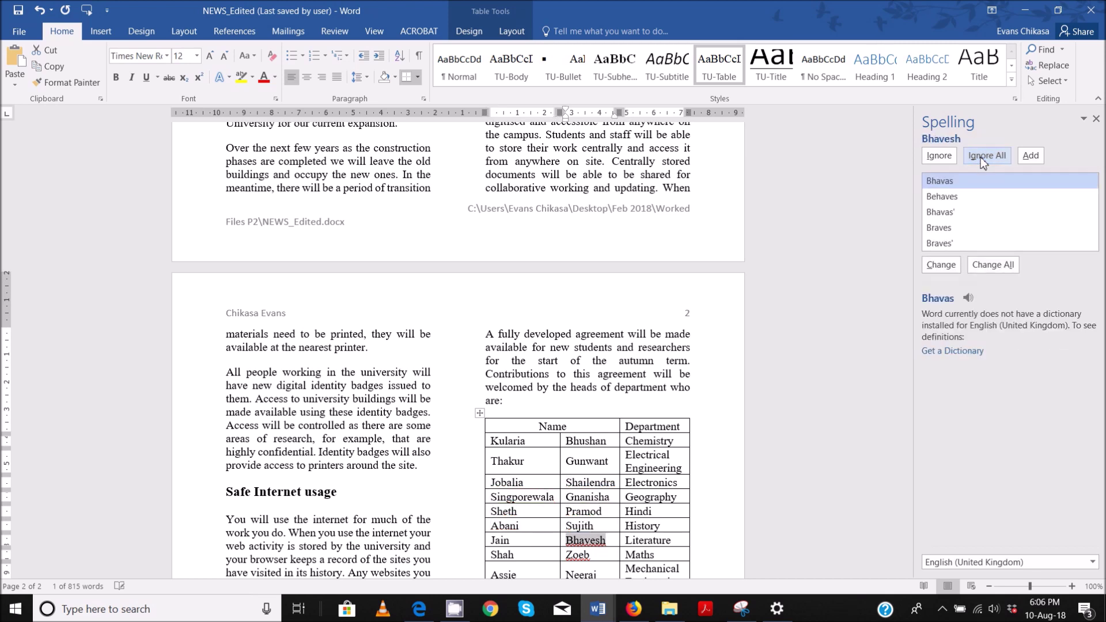
left_click(980, 157)
left_click(981, 158)
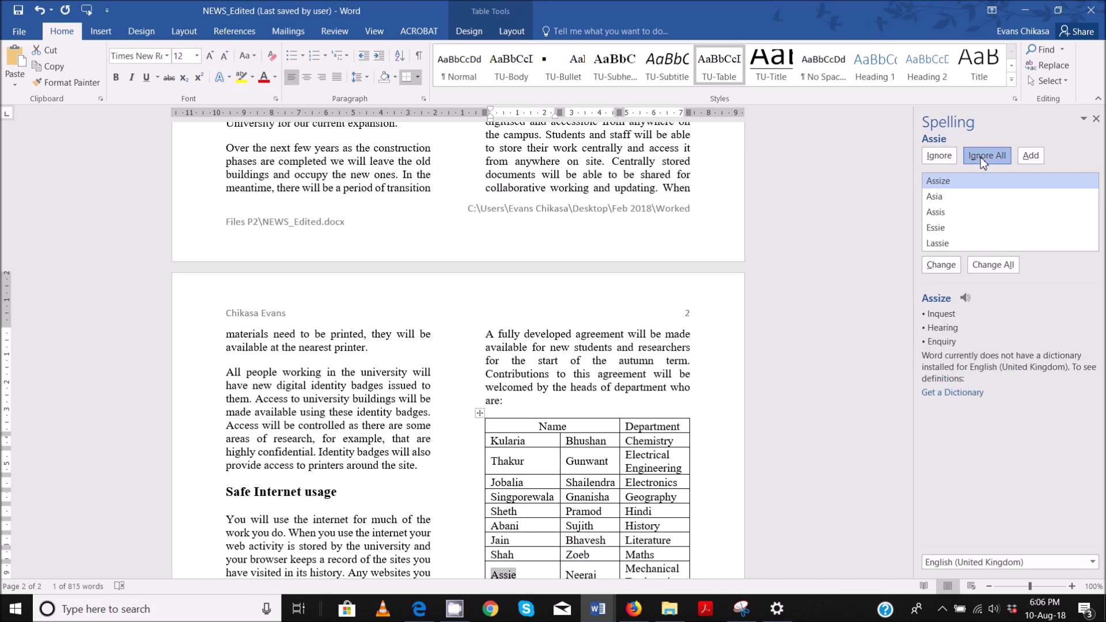
left_click(980, 157)
left_click(981, 157)
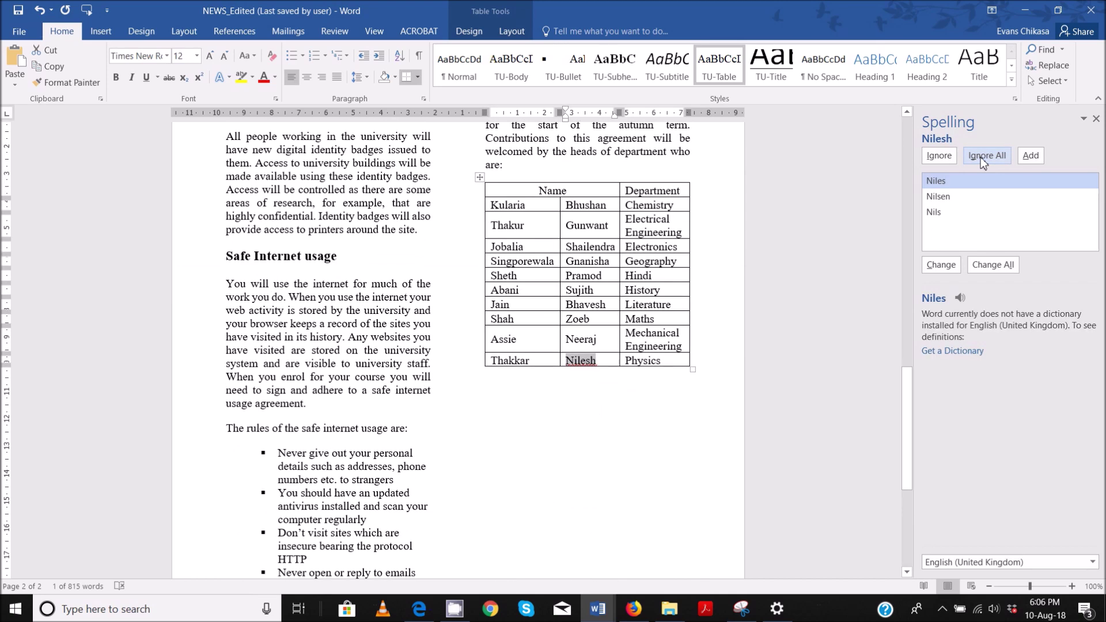
left_click(980, 157)
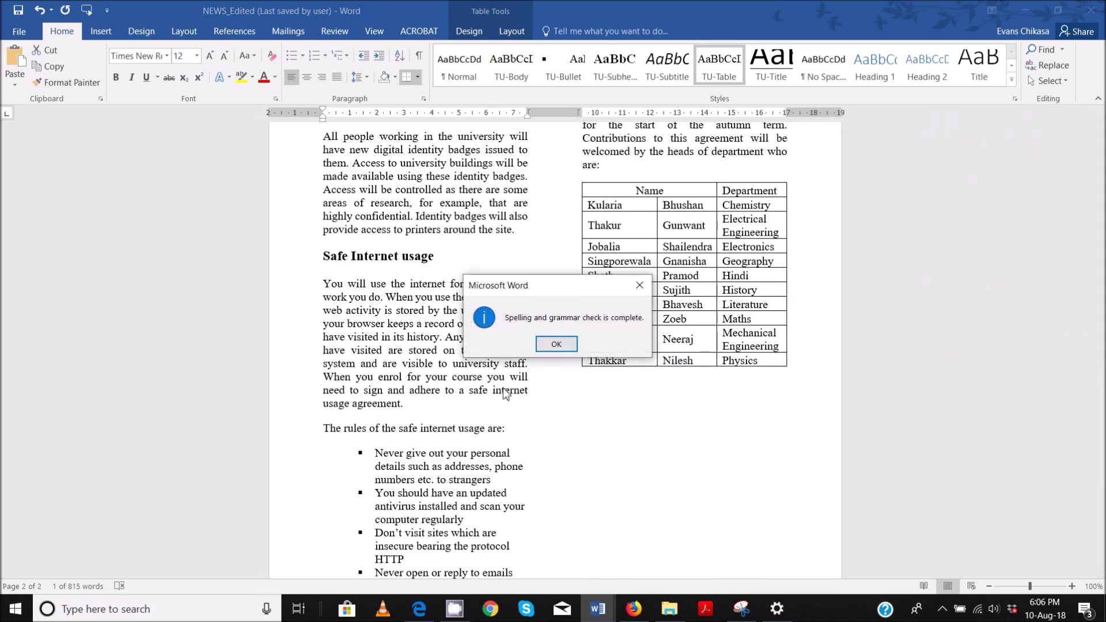
left_click(556, 344)
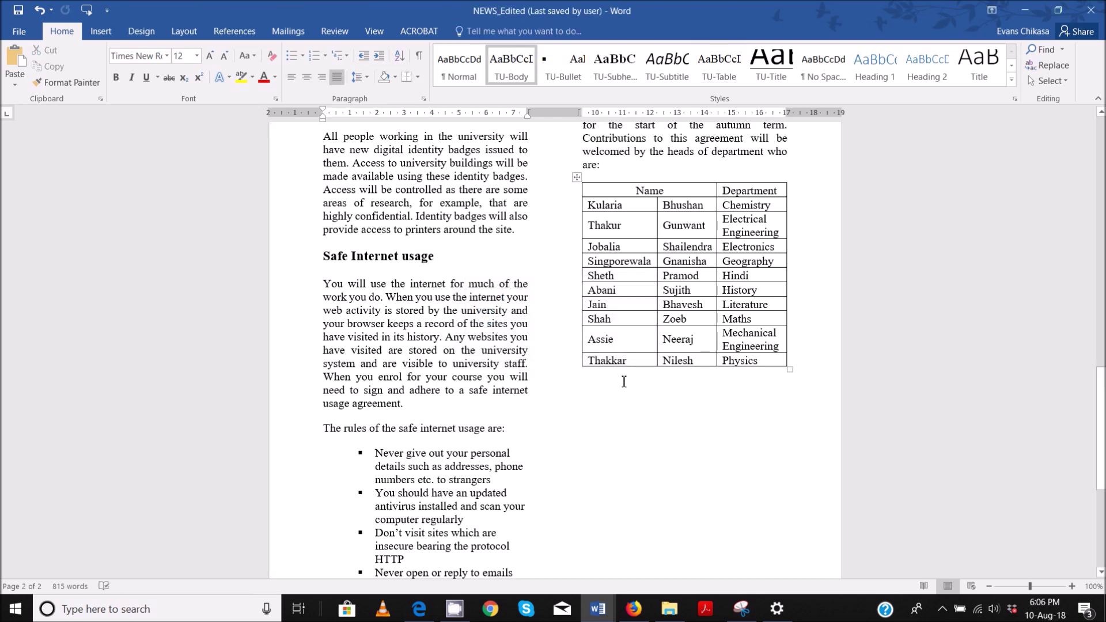
Highlight 'in Step 3', the PRINTOUT 1 reminder and '[Total: 32]' in the exam PDF, then return to Word.
mouse_move(419, 609)
left_click(412, 552)
scroll(452, 441, "down", 1)
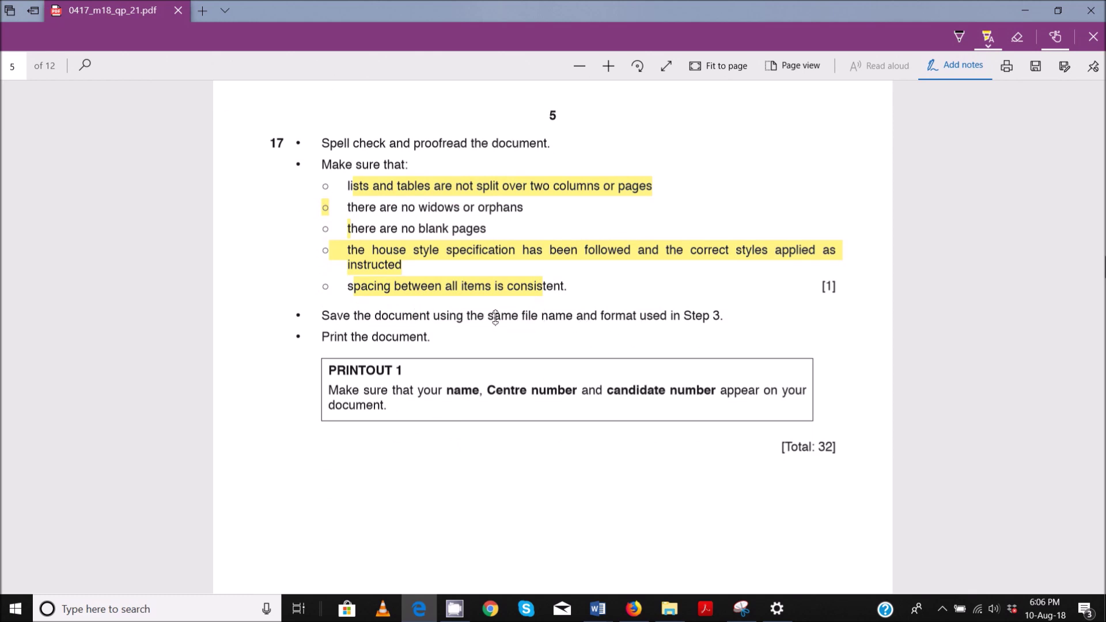
left_click_drag(675, 316, 724, 316)
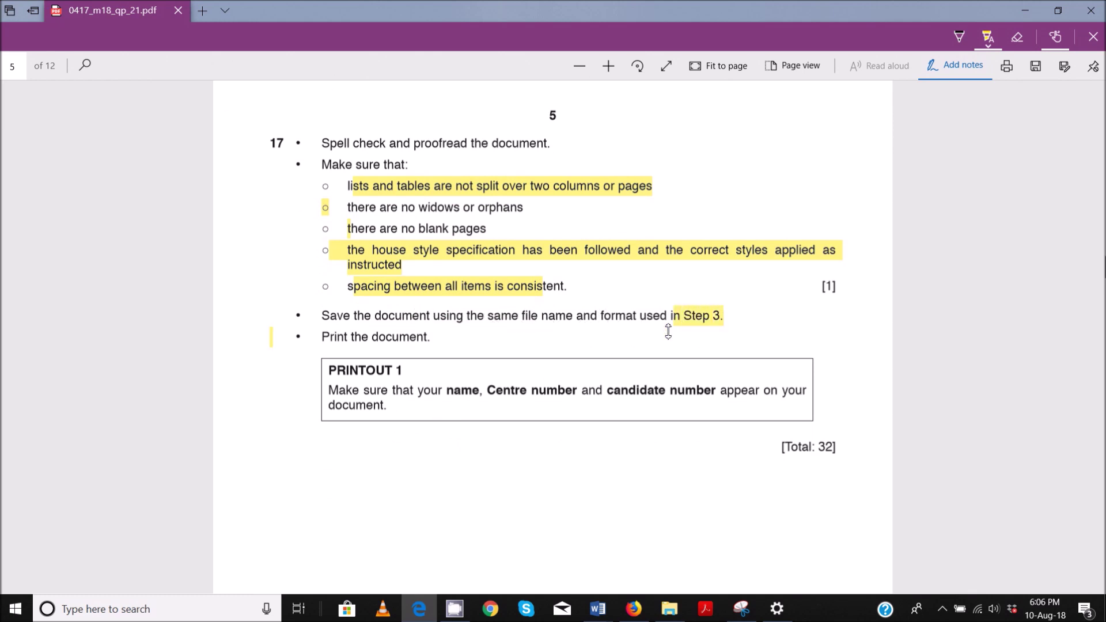
mouse_move(330, 391)
left_mouse_down()
mouse_move(476, 416)
mouse_move(568, 404)
mouse_move(819, 404)
mouse_move(709, 413)
left_mouse_up()
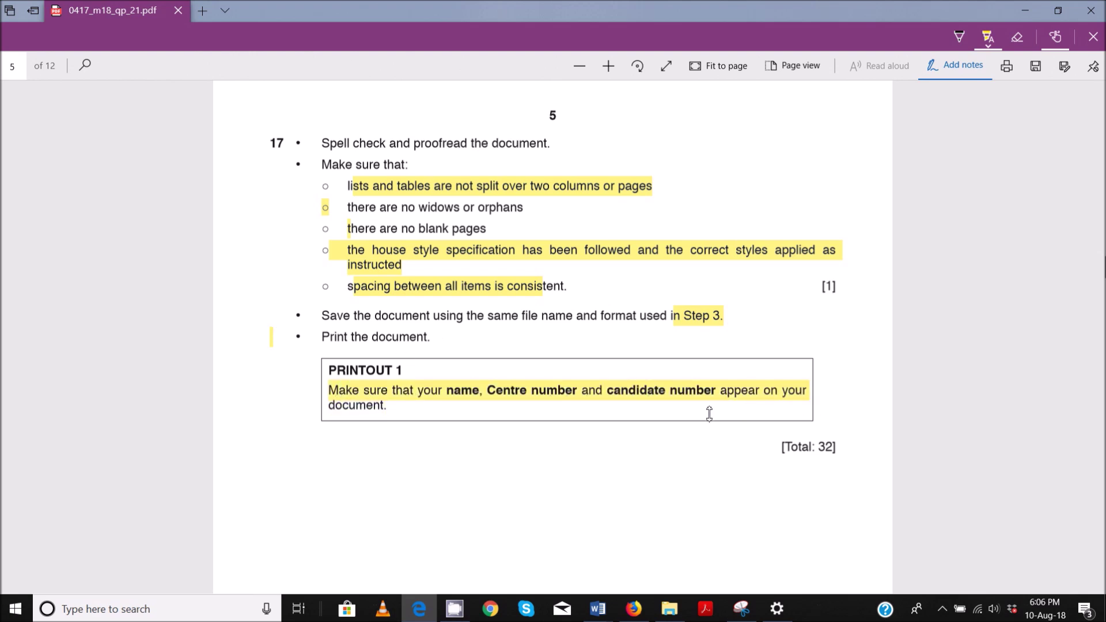
left_click_drag(795, 449, 852, 444)
mouse_move(608, 615)
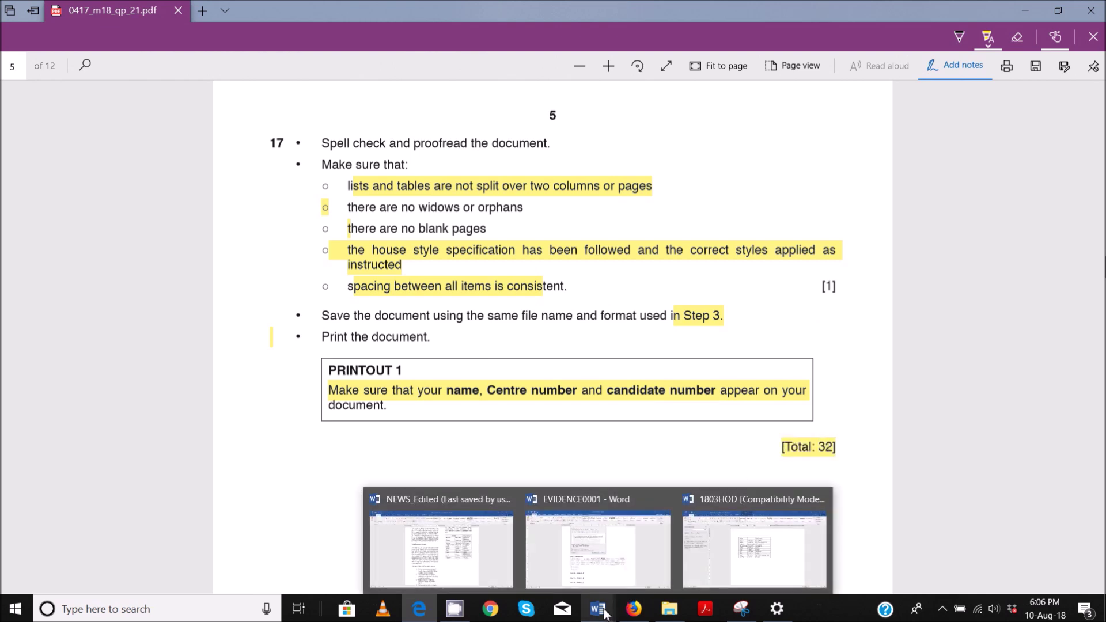
left_click(478, 547)
Save NEWS_Edited, including the finished heads-of-department table.
left_click(17, 11)
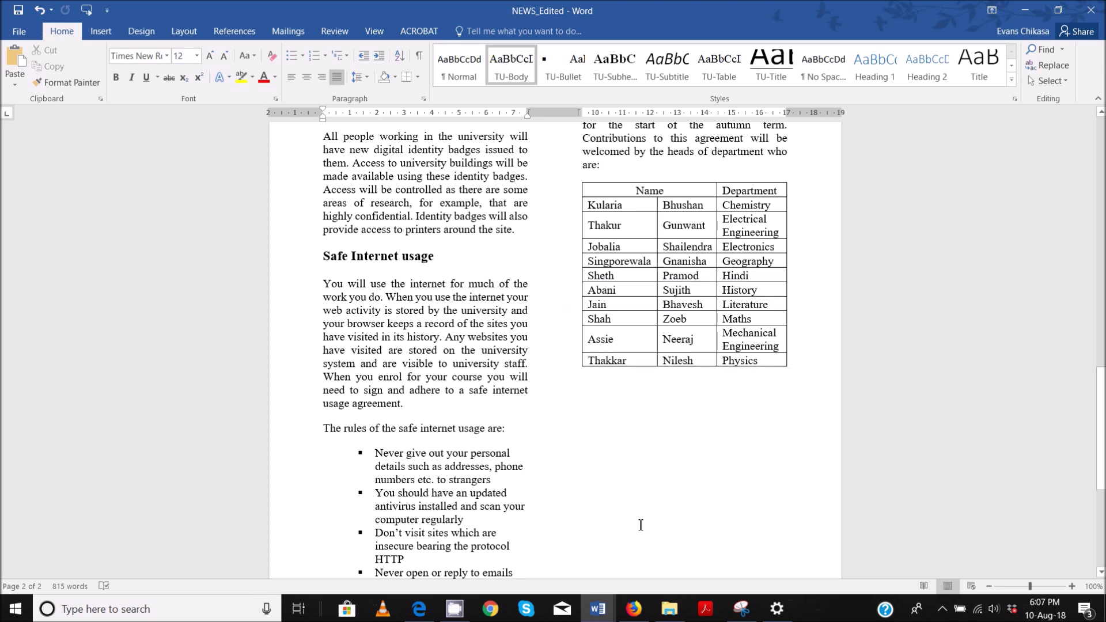
mouse_move(669, 609)
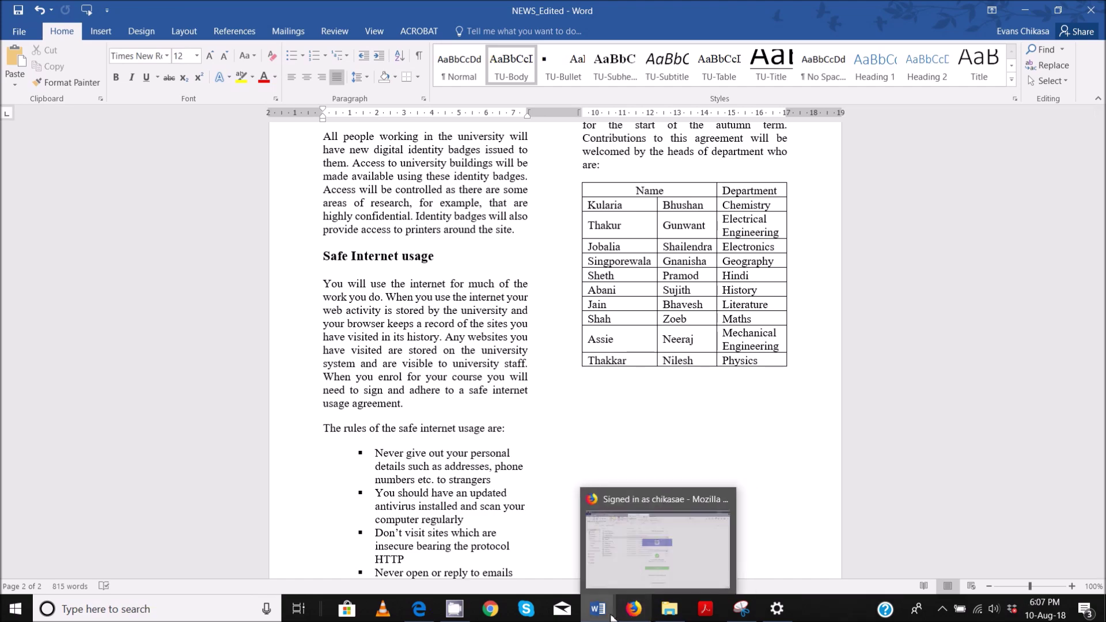